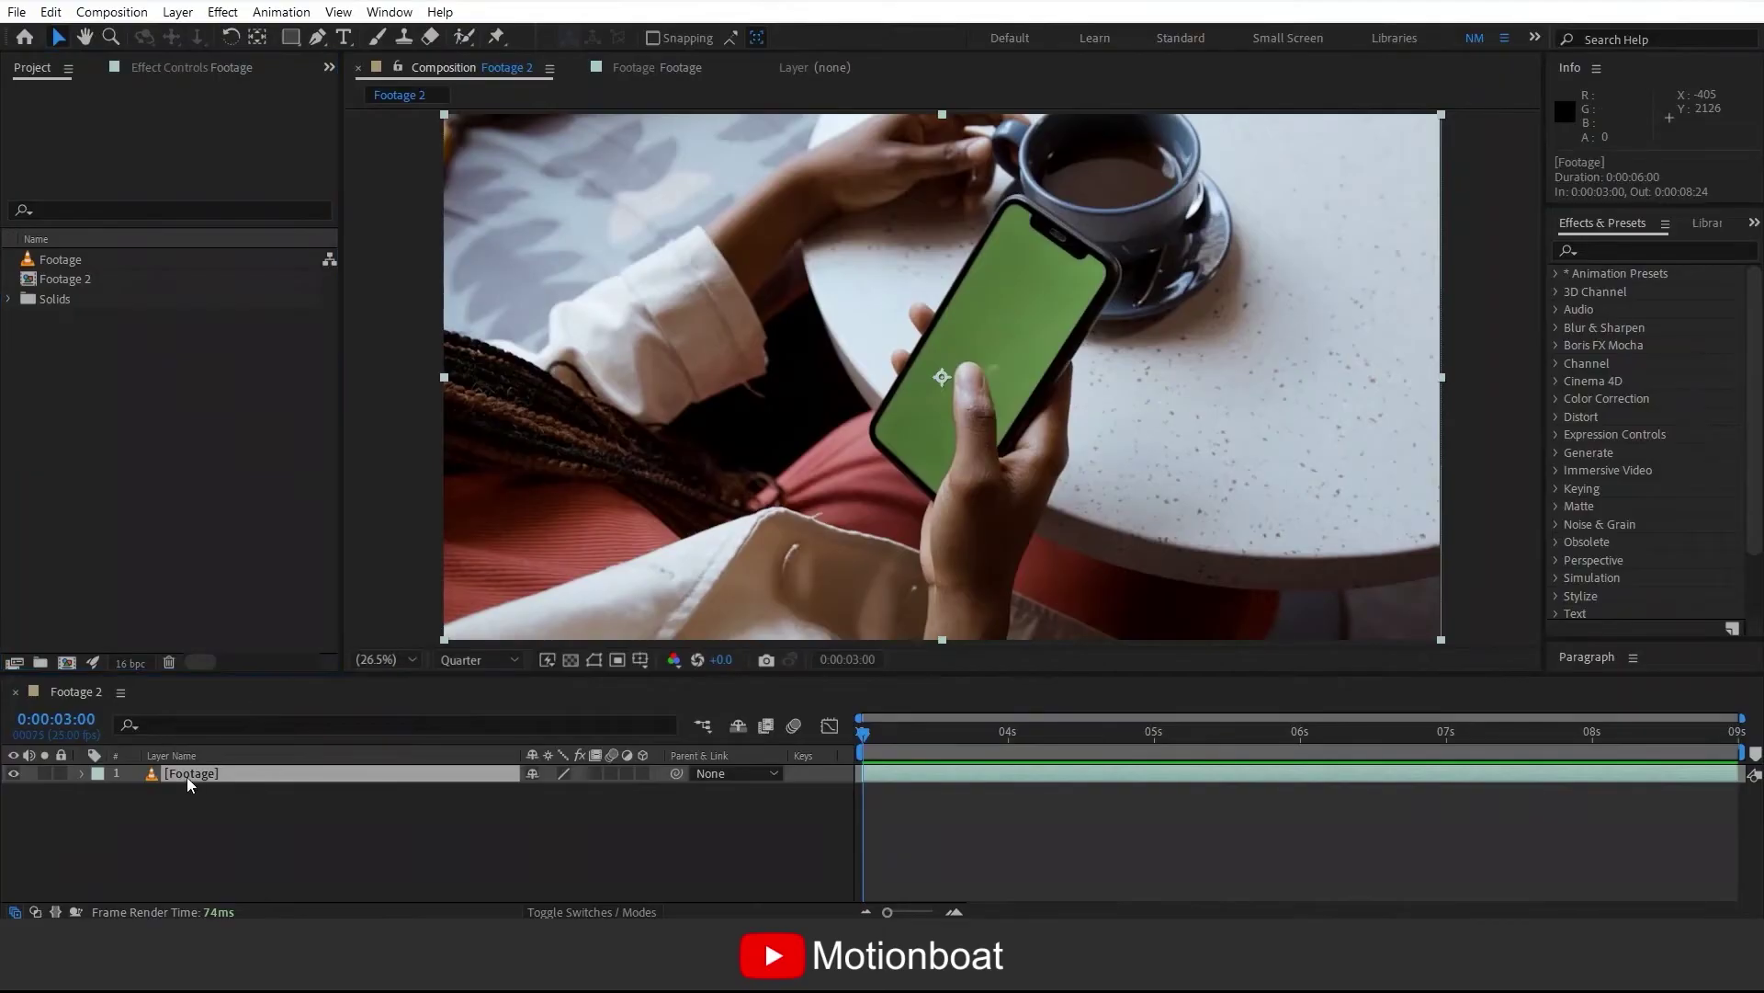
- Apply Track in Boris FX Mocha to the Footage layer of the Footage 2 composition and launch Mocha
{"action": "left_click", "coordinate": [186, 777]}
{"action": "left_click_drag", "start_coordinate": [863, 733], "coordinate": [724, 758]}
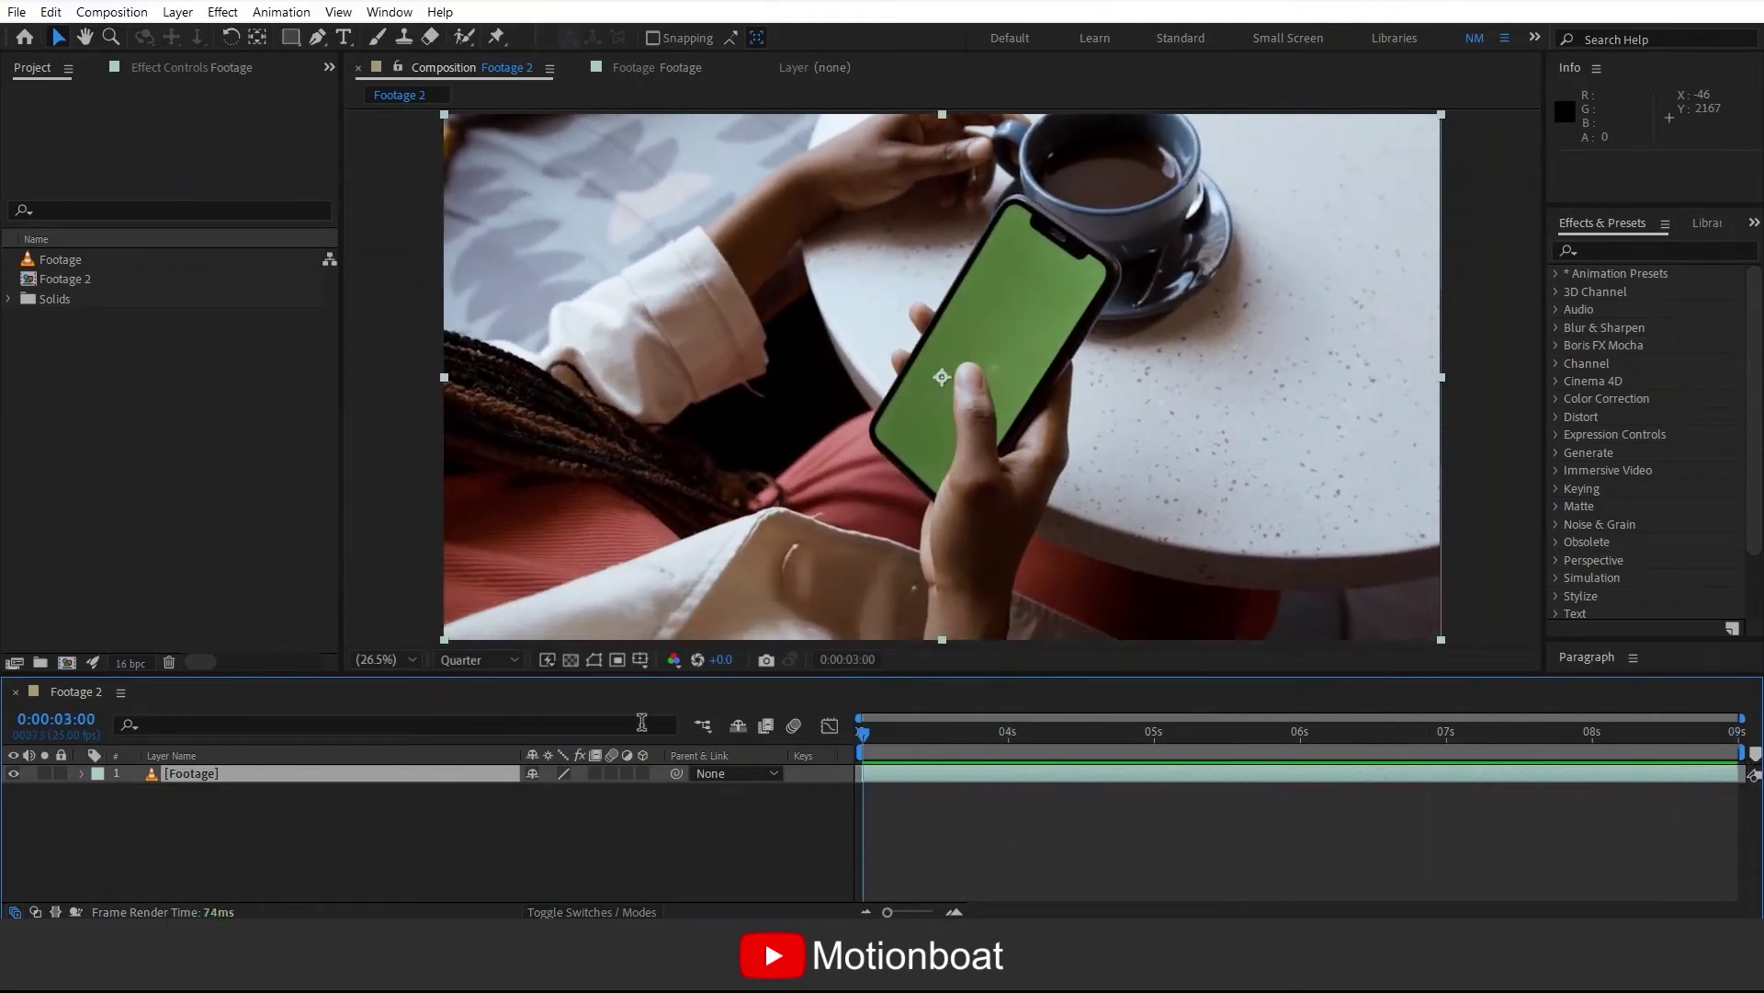
{"action": "left_click", "coordinate": [64, 278]}
{"action": "left_click", "coordinate": [287, 13]}
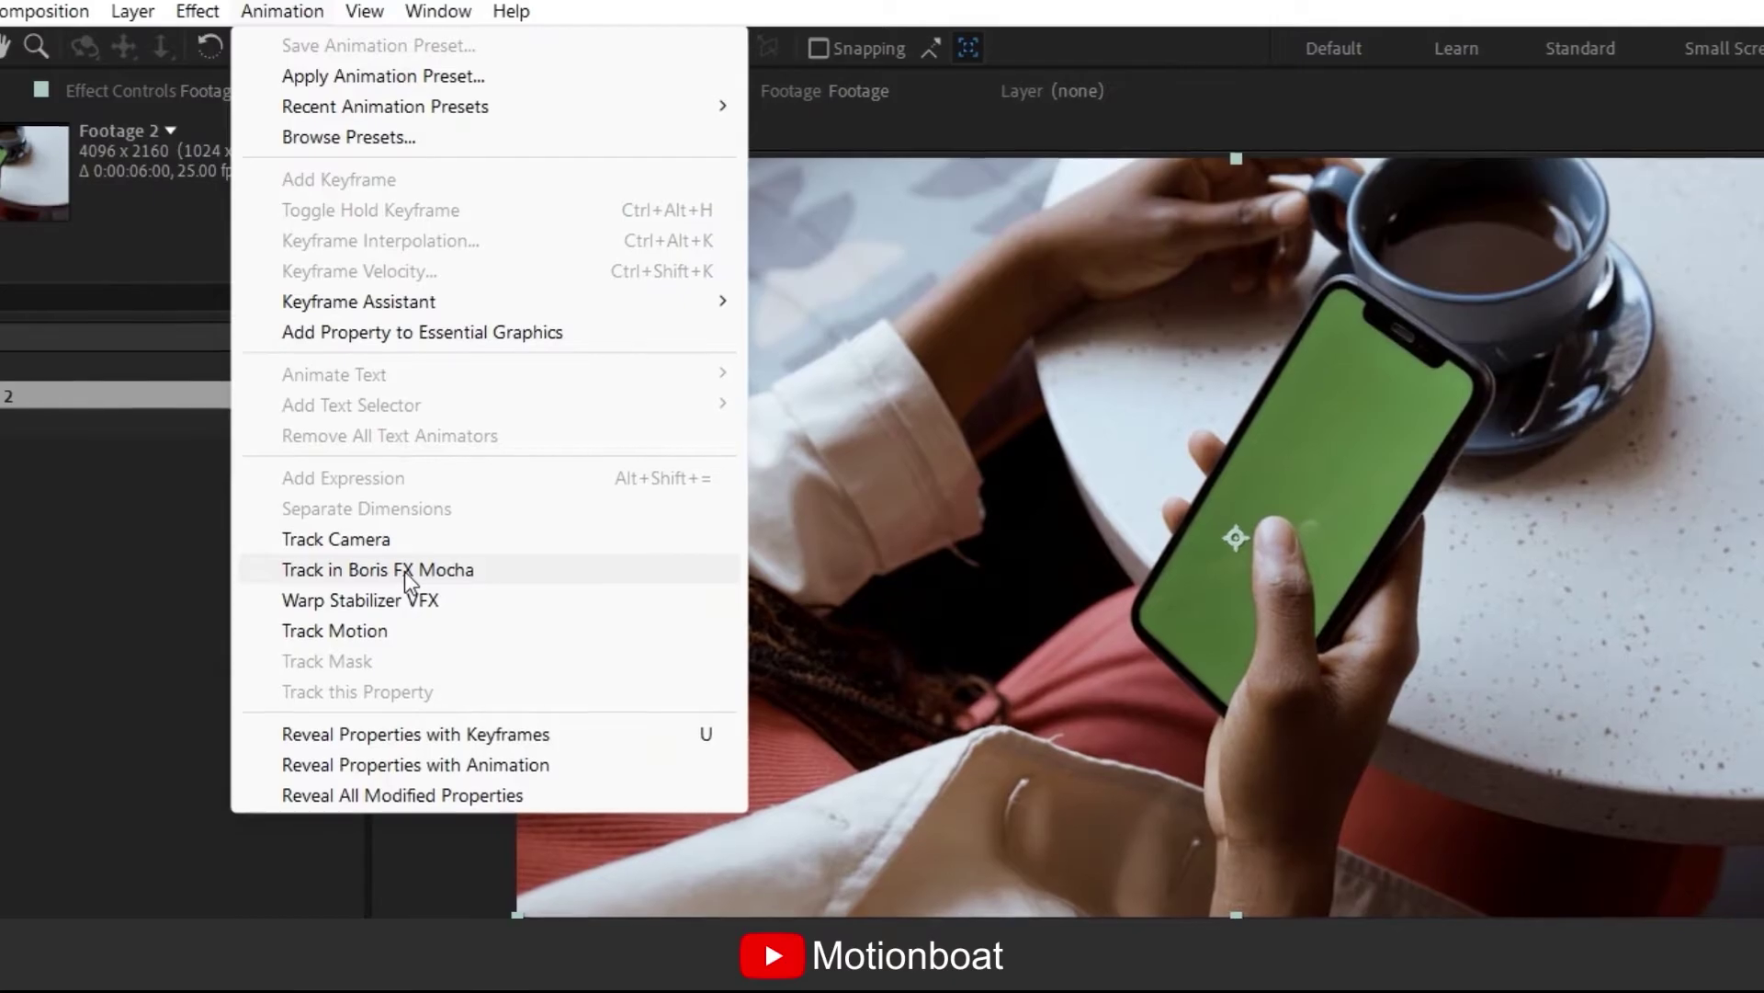
{"action": "left_click", "coordinate": [470, 575]}
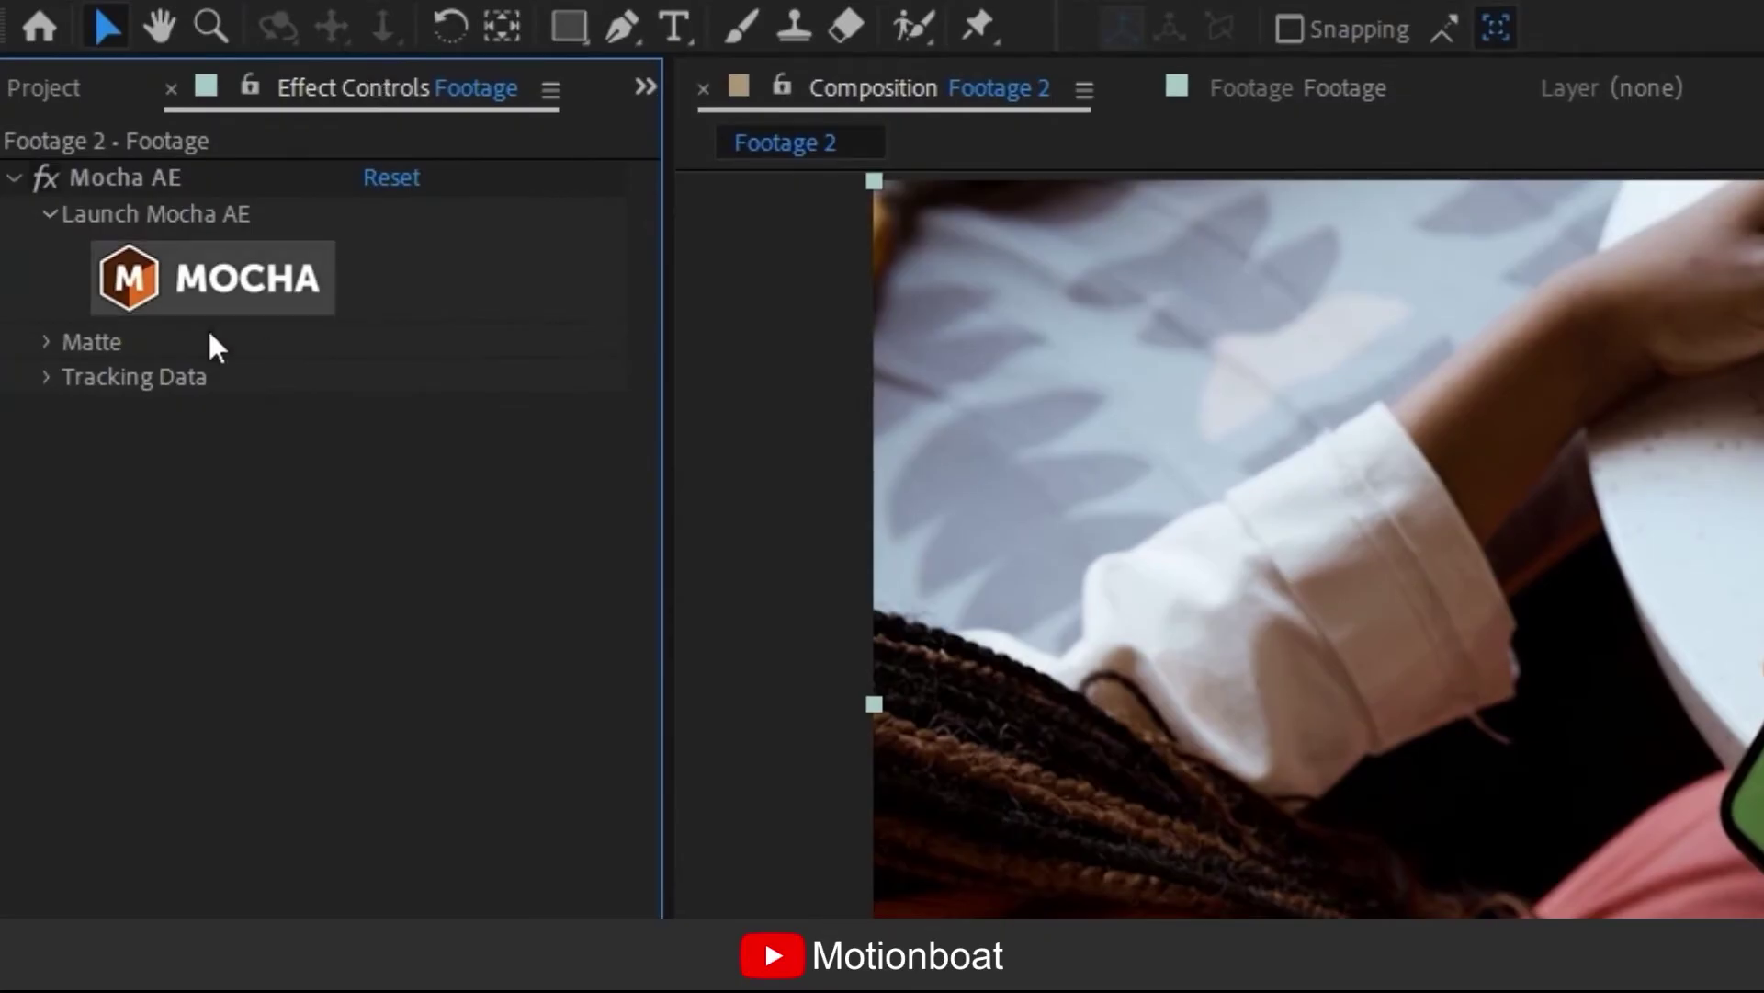
{"action": "left_click", "coordinate": [204, 271]}
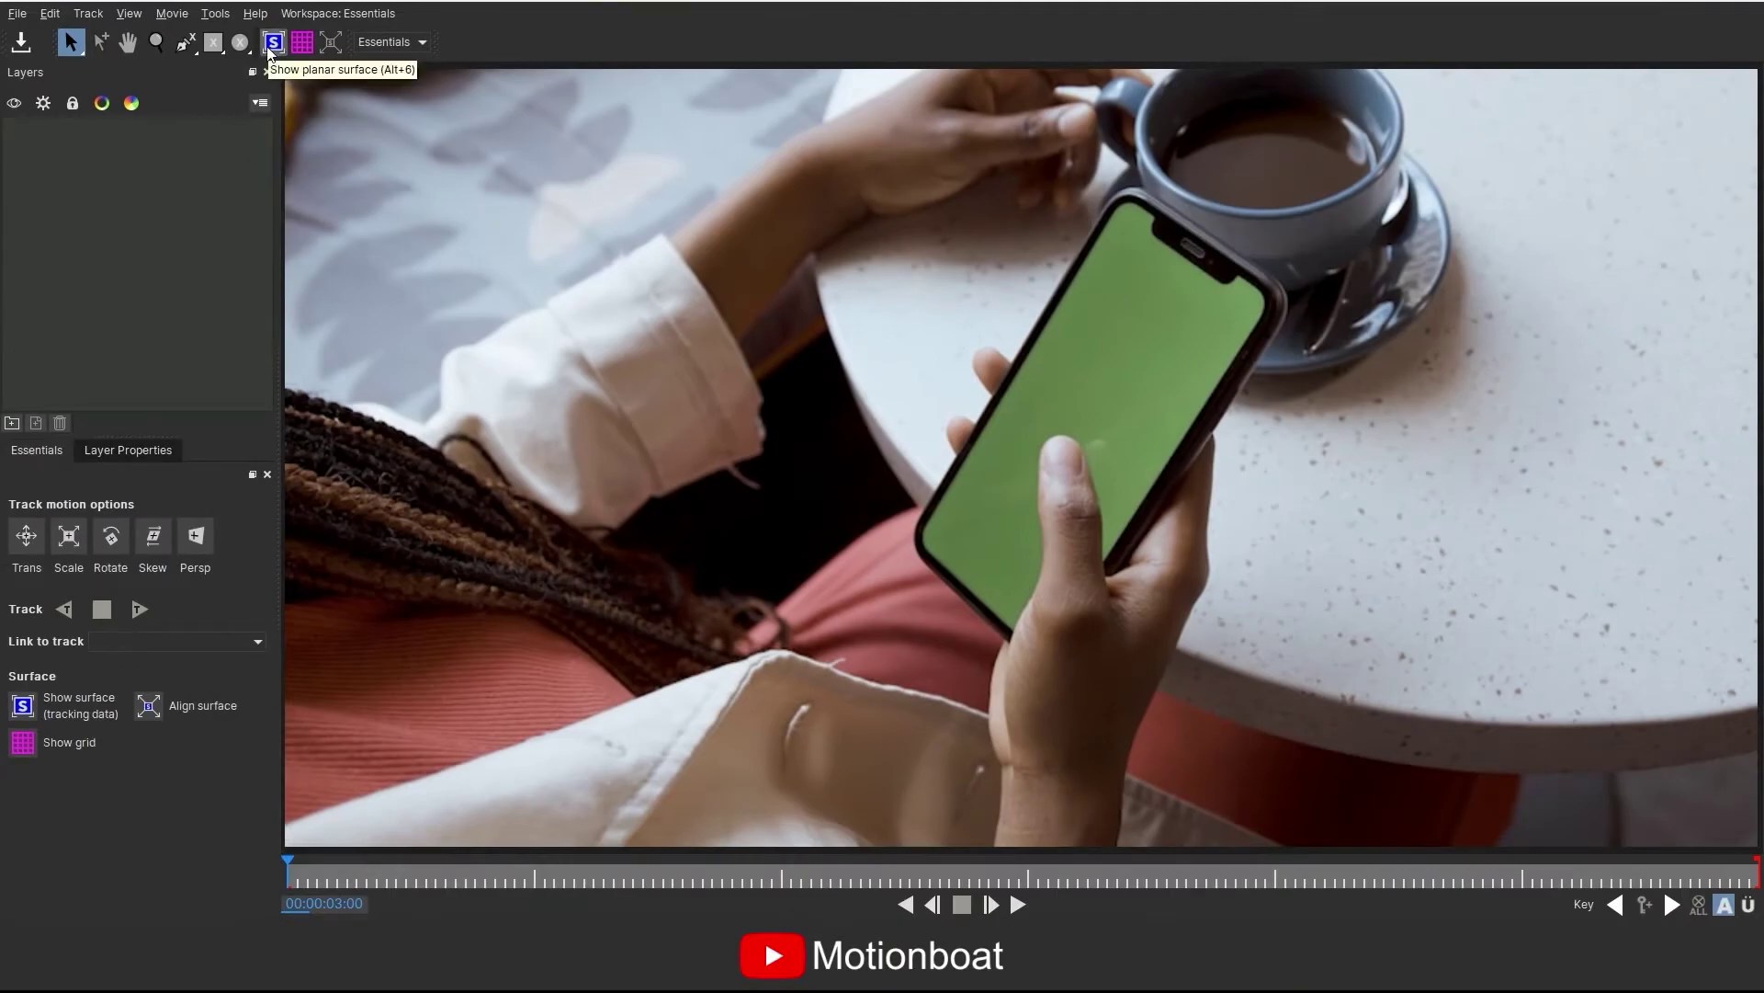
- Draw a closed X-spline loosely around the phone and adjust its control point beside the phone's lower-left corner
{"action": "left_click", "coordinate": [185, 43]}
{"action": "left_click", "coordinate": [870, 582]}
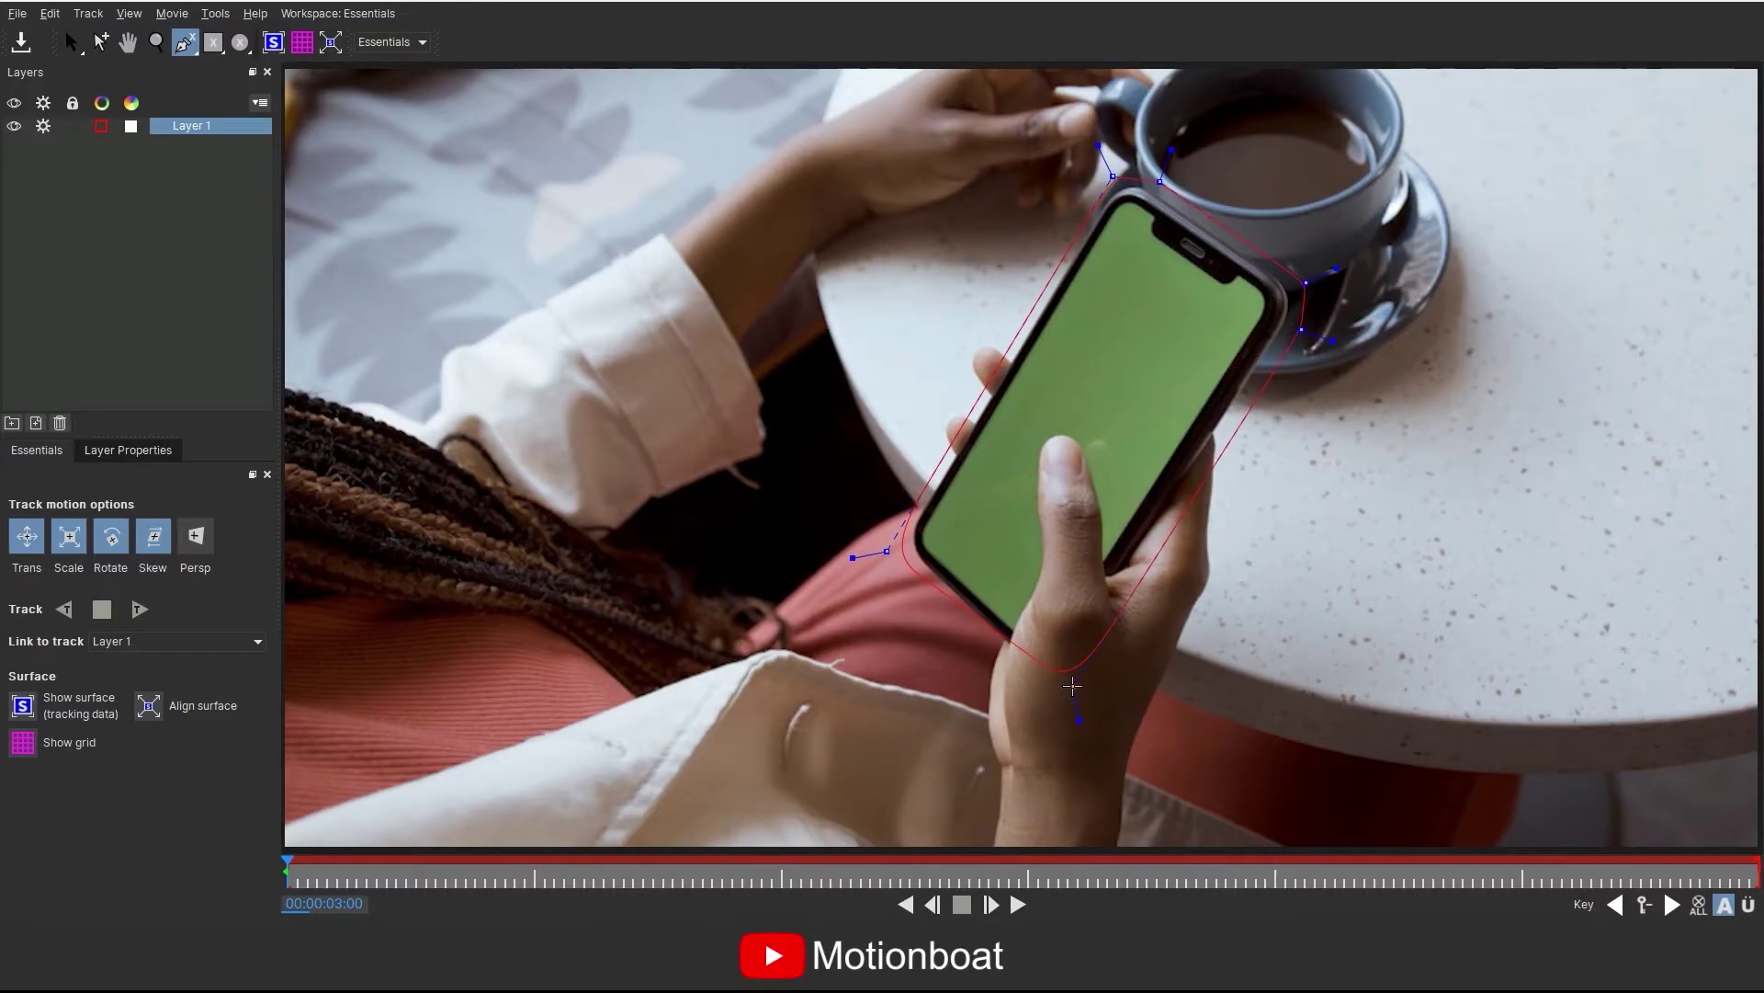
{"action": "right_click", "coordinate": [902, 557]}
{"action": "left_click_drag", "start_coordinate": [888, 551], "coordinate": [900, 521]}
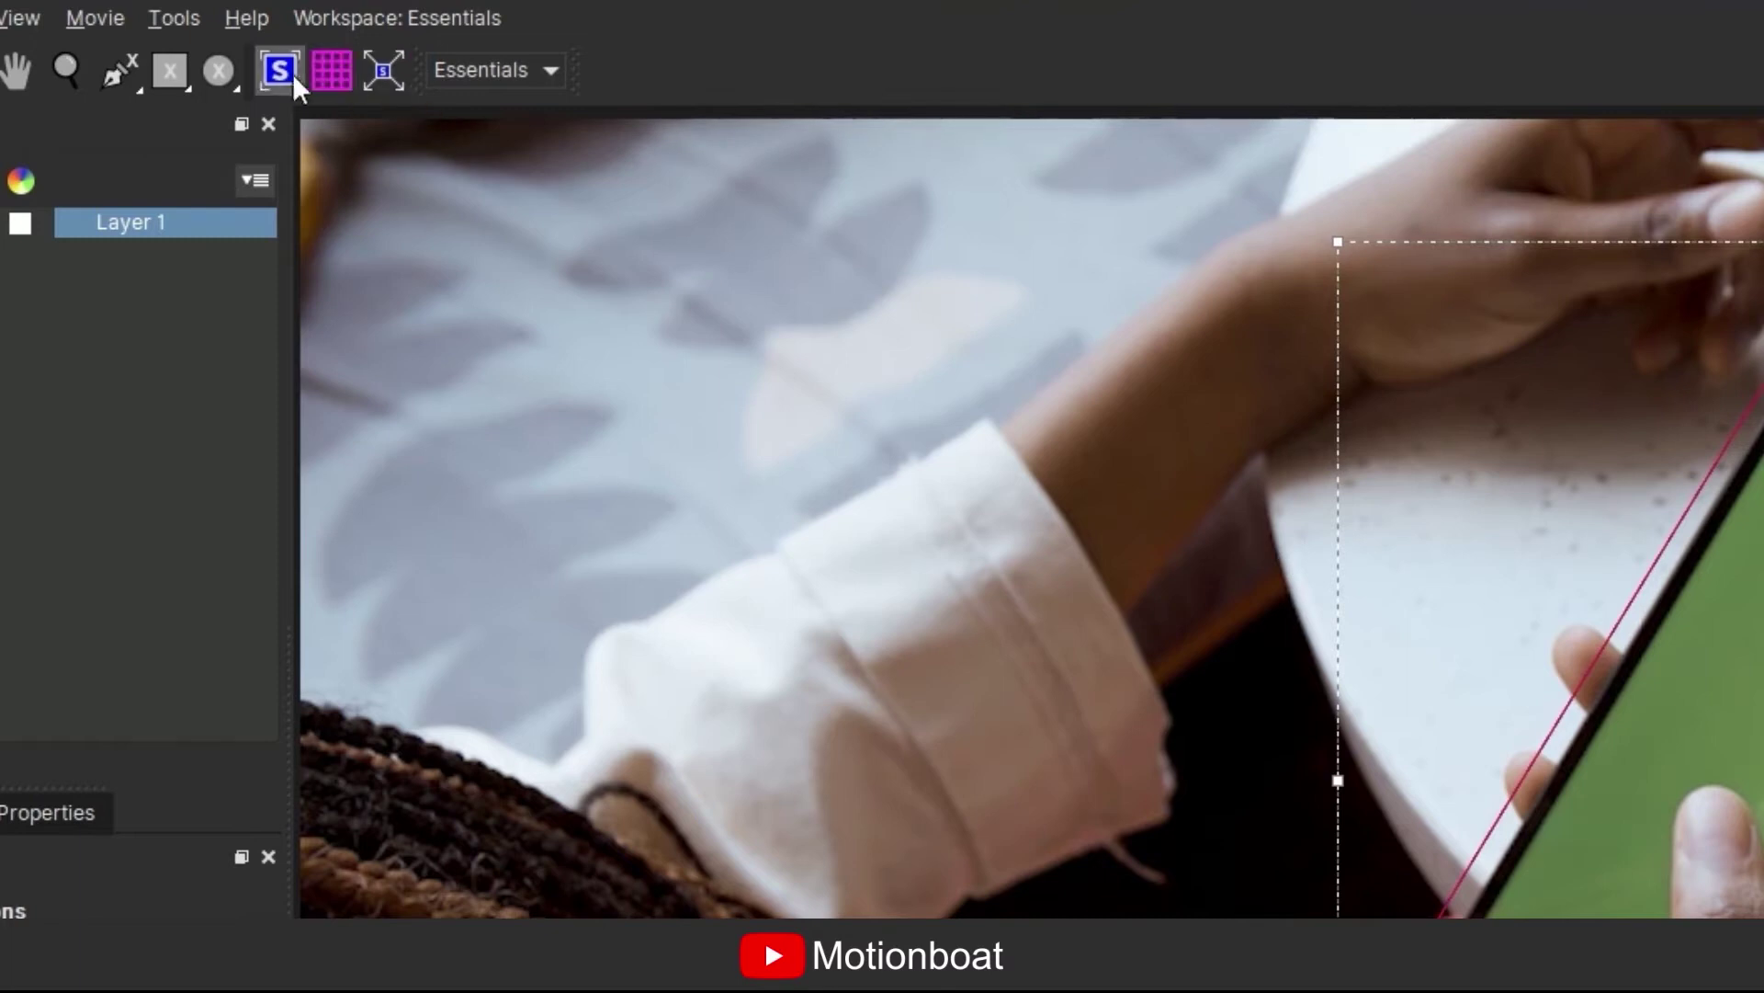
- Show the planar surface and align its corners with the four corners of the phone screen
{"action": "left_click", "coordinate": [292, 75]}
{"action": "left_click_drag", "start_coordinate": [938, 245], "coordinate": [1120, 201]}
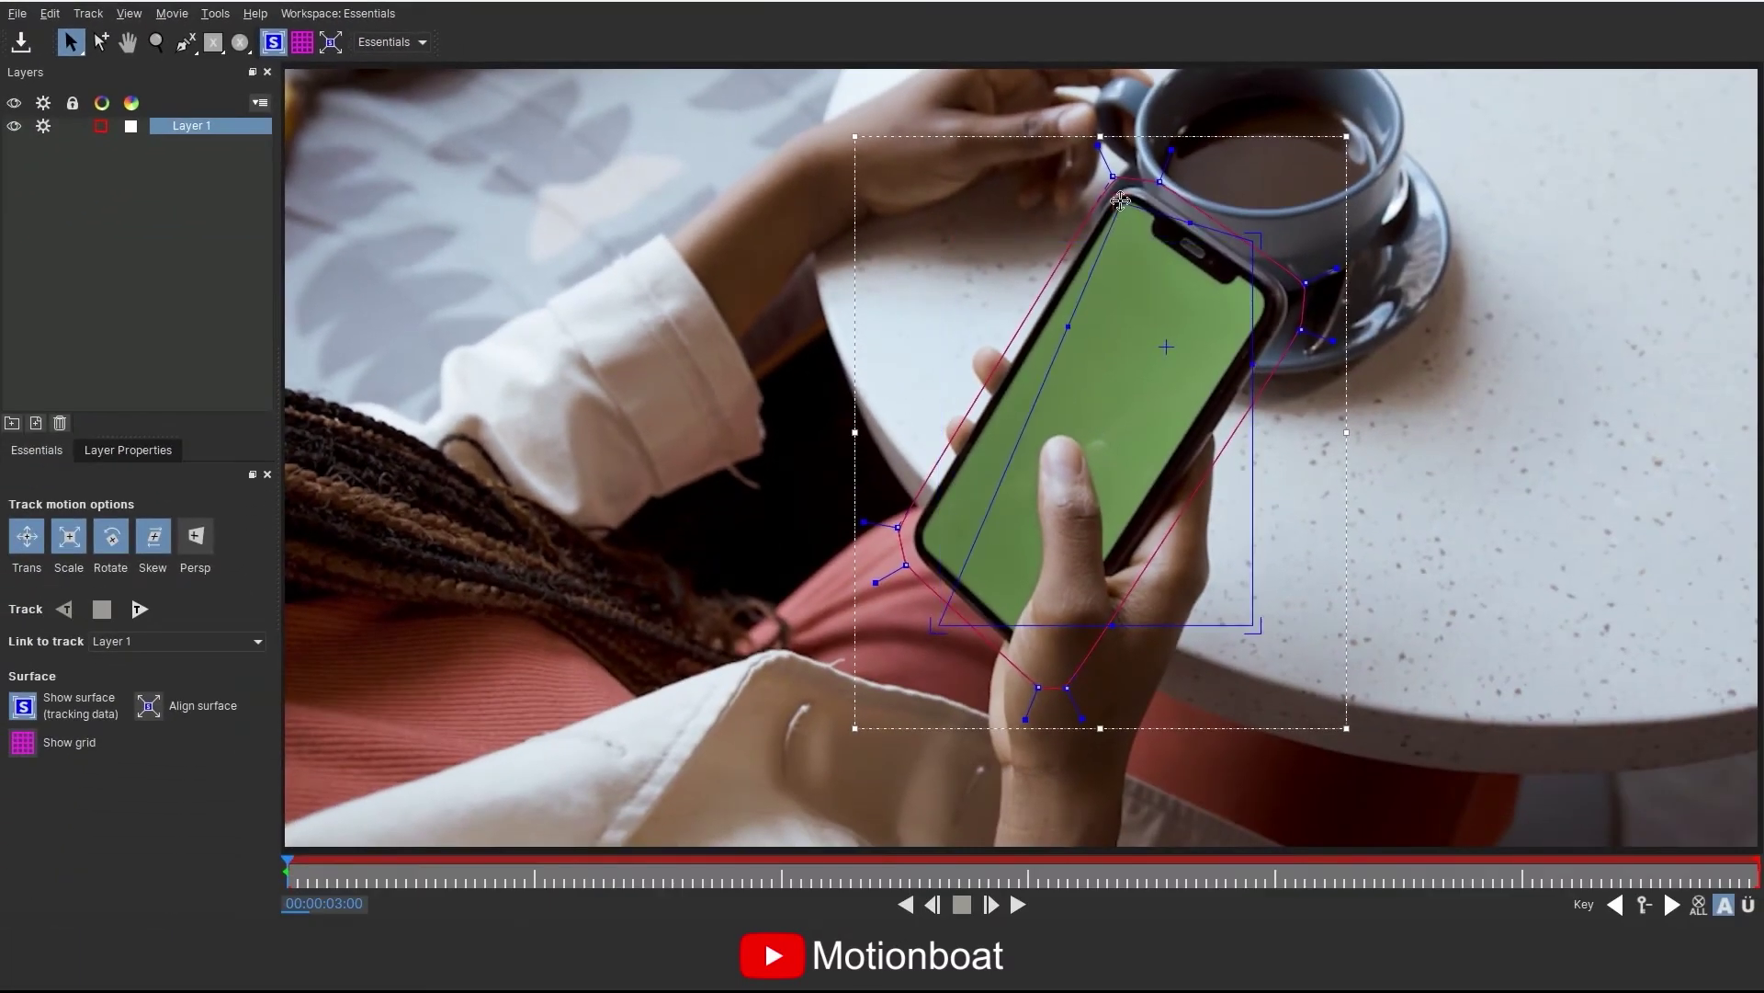
{"action": "left_click_drag", "start_coordinate": [938, 626], "coordinate": [914, 548]}
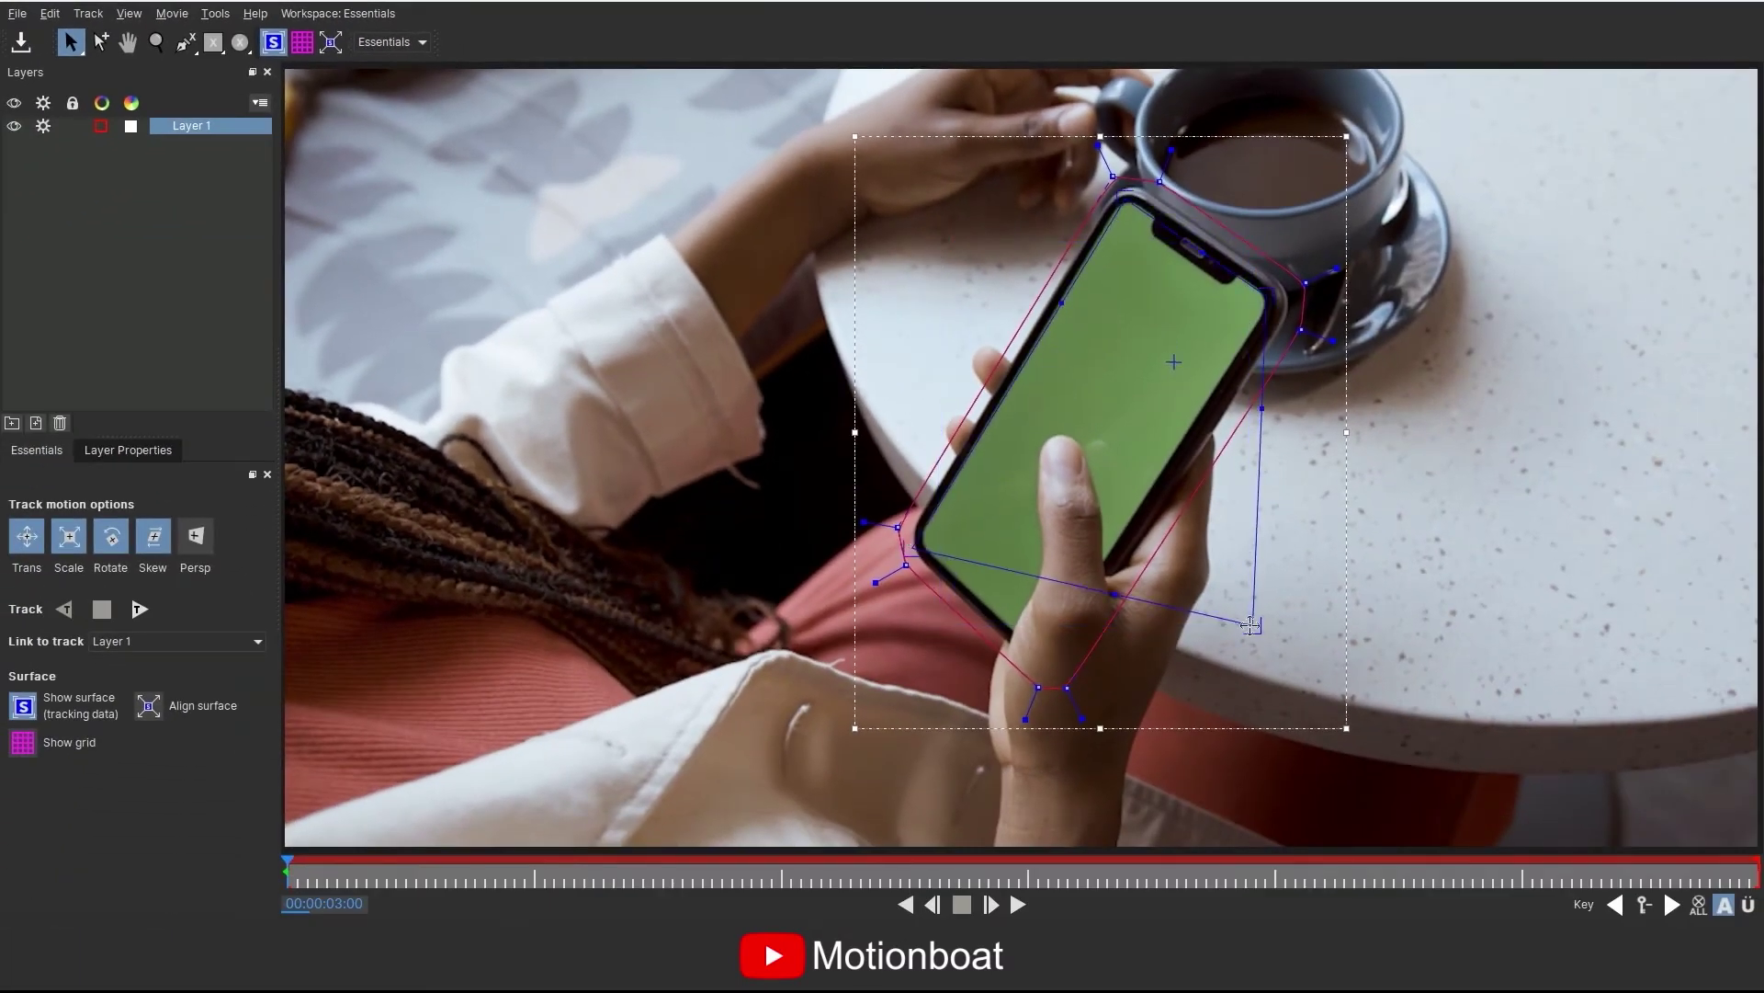
{"action": "left_click_drag", "start_coordinate": [1253, 625], "coordinate": [1045, 656]}
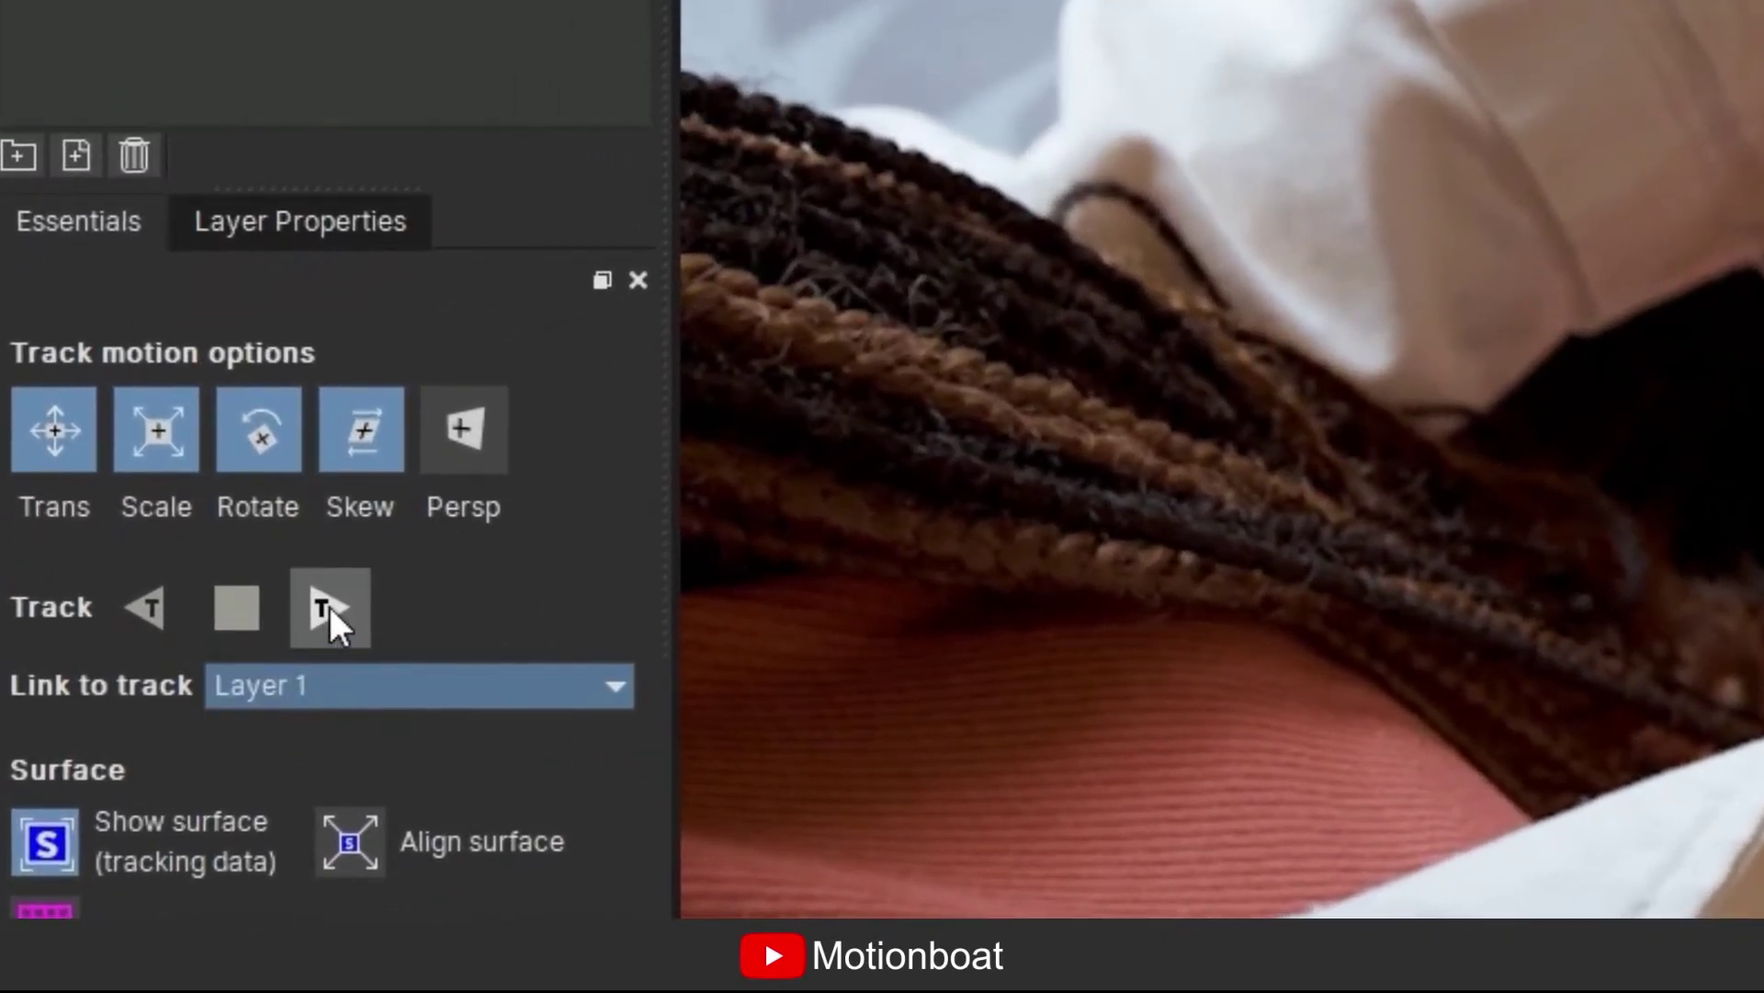
- Track the phone shape forward through the clip, then save the Mocha project and close Mocha
{"action": "left_click", "coordinate": [328, 607]}
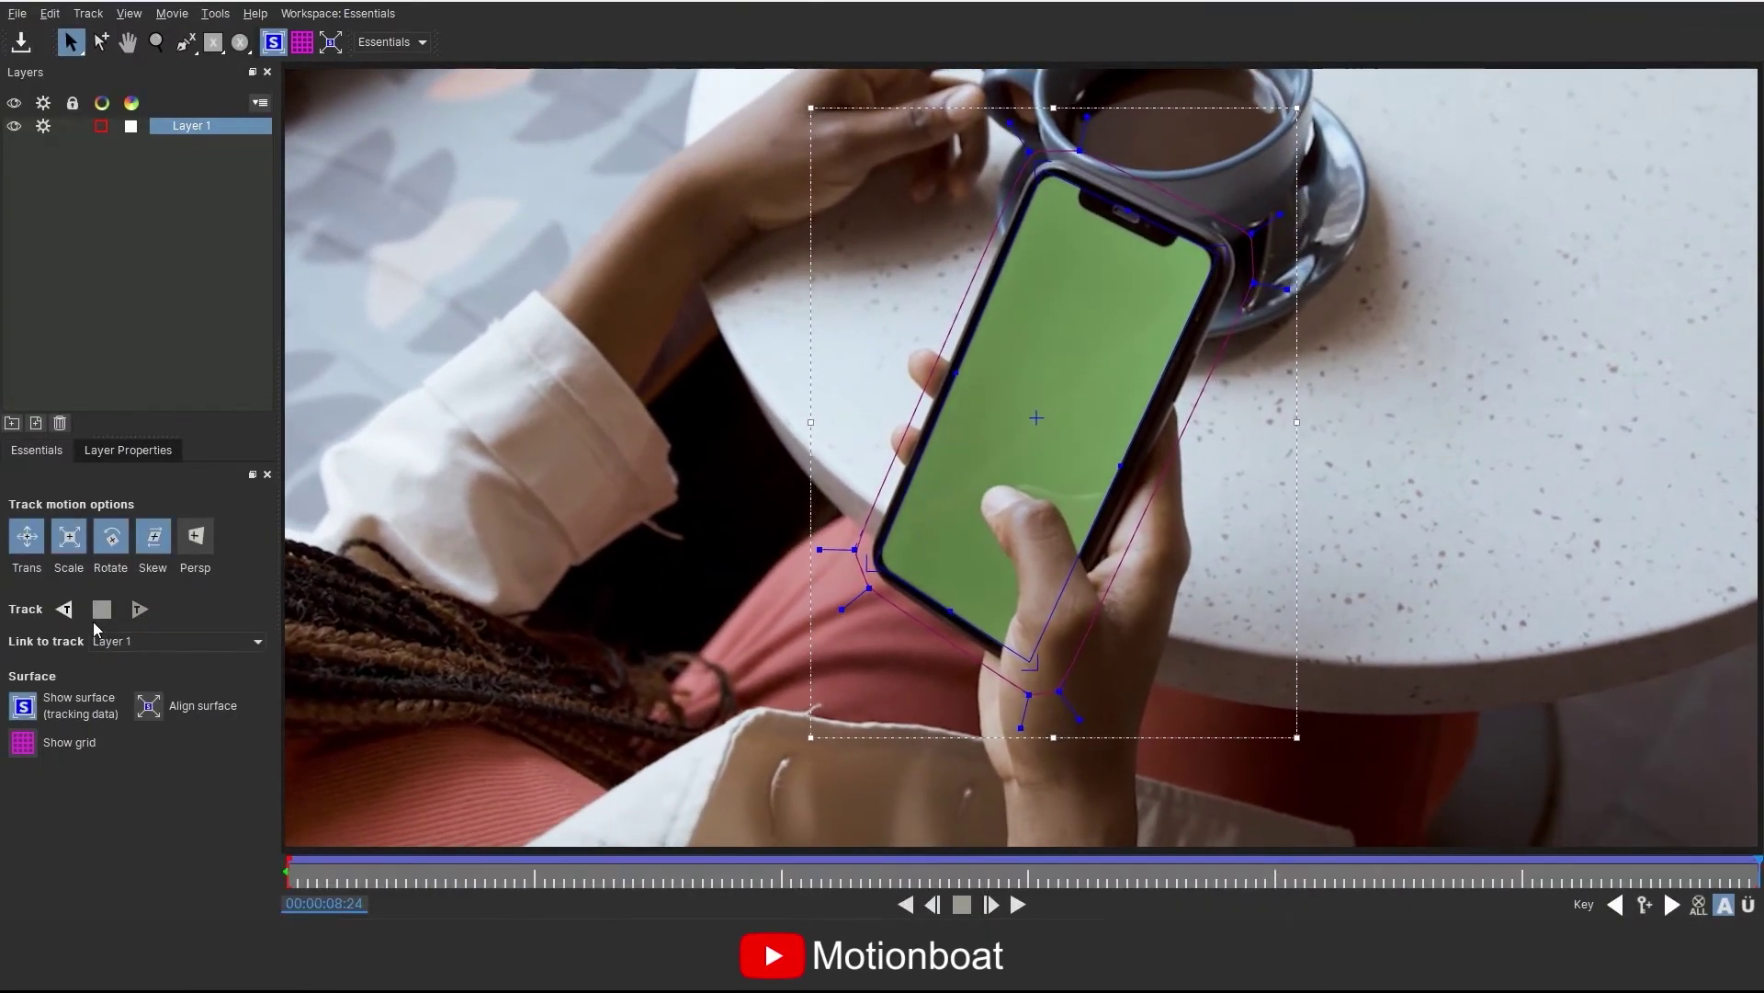
{"action": "left_click", "coordinate": [16, 14]}
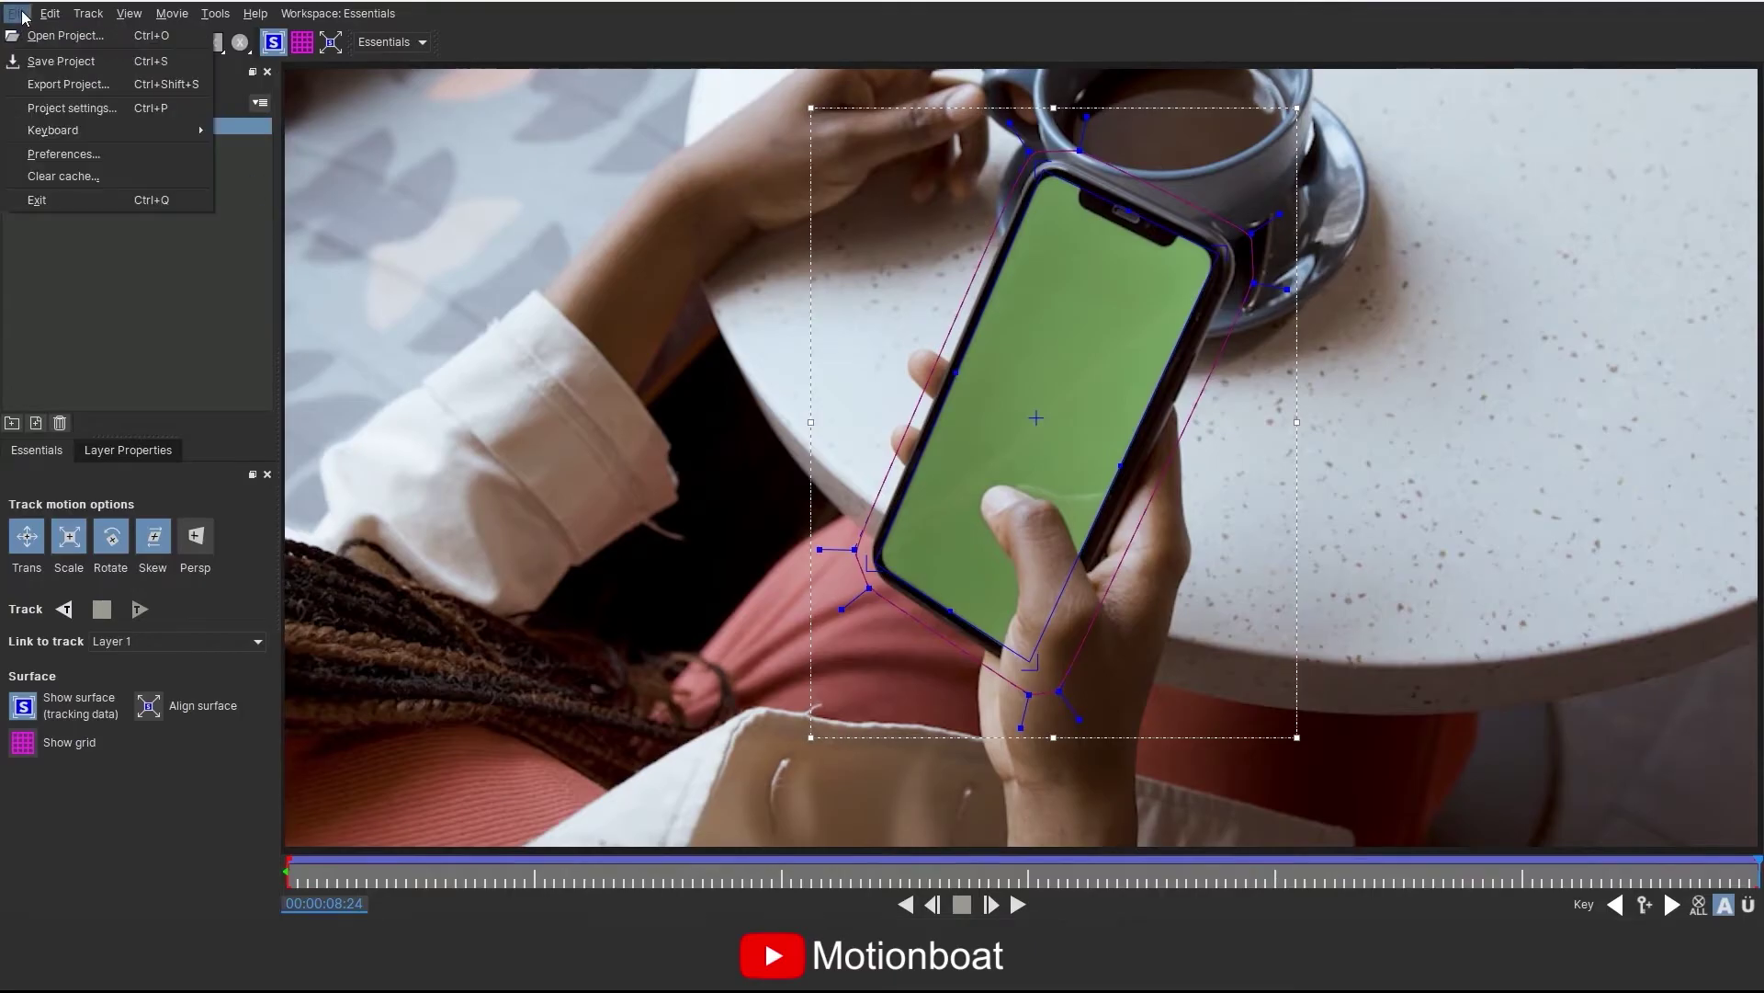
{"action": "left_click", "coordinate": [39, 65]}
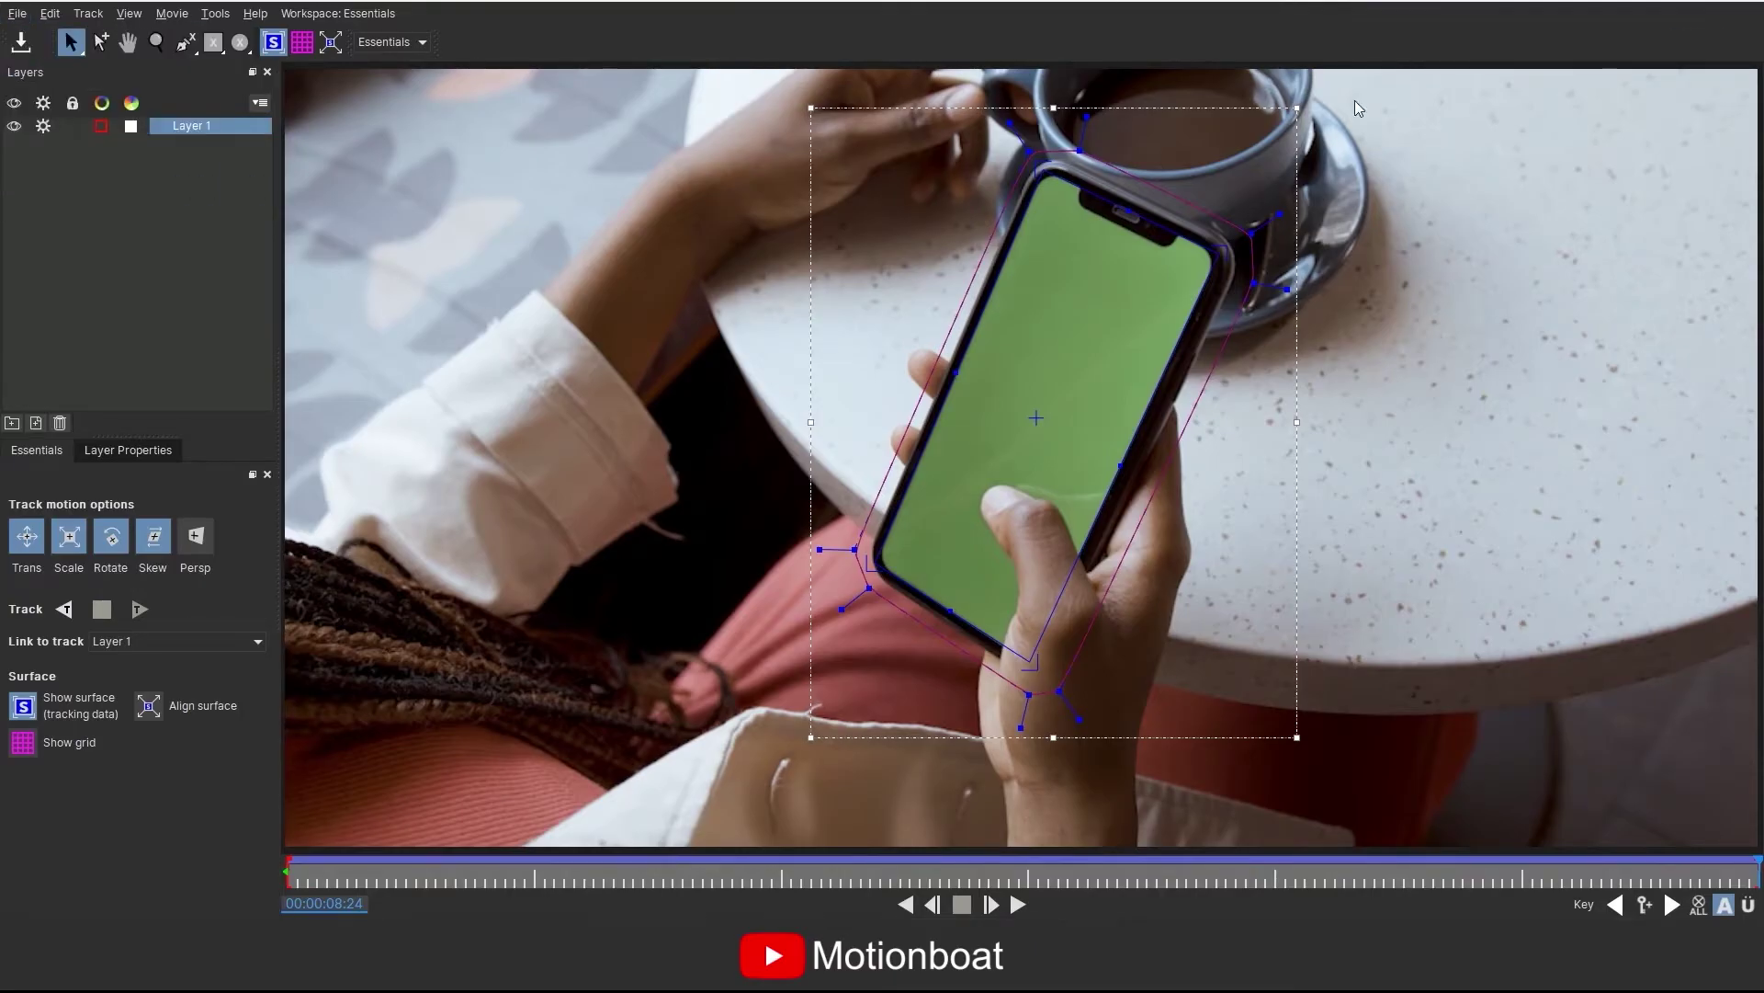
{"action": "left_click", "coordinate": [1732, 3]}
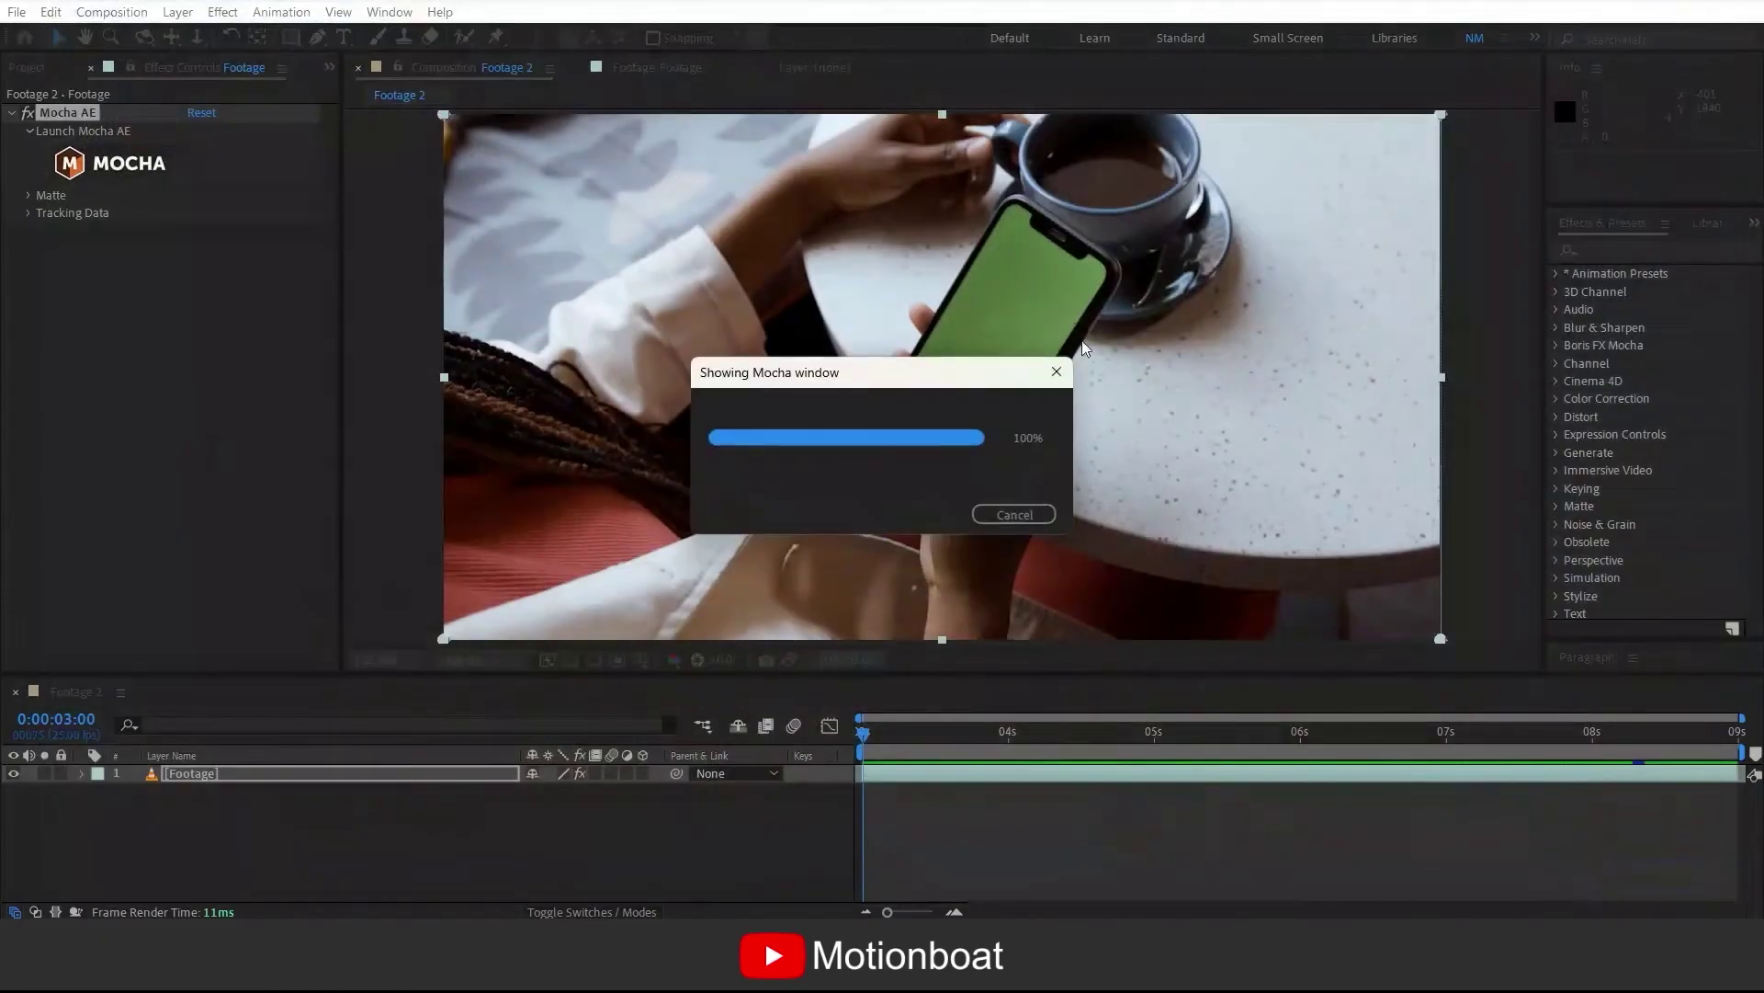
- Create a new null object in the Footage 2 composition
{"action": "right_click", "coordinate": [314, 808]}
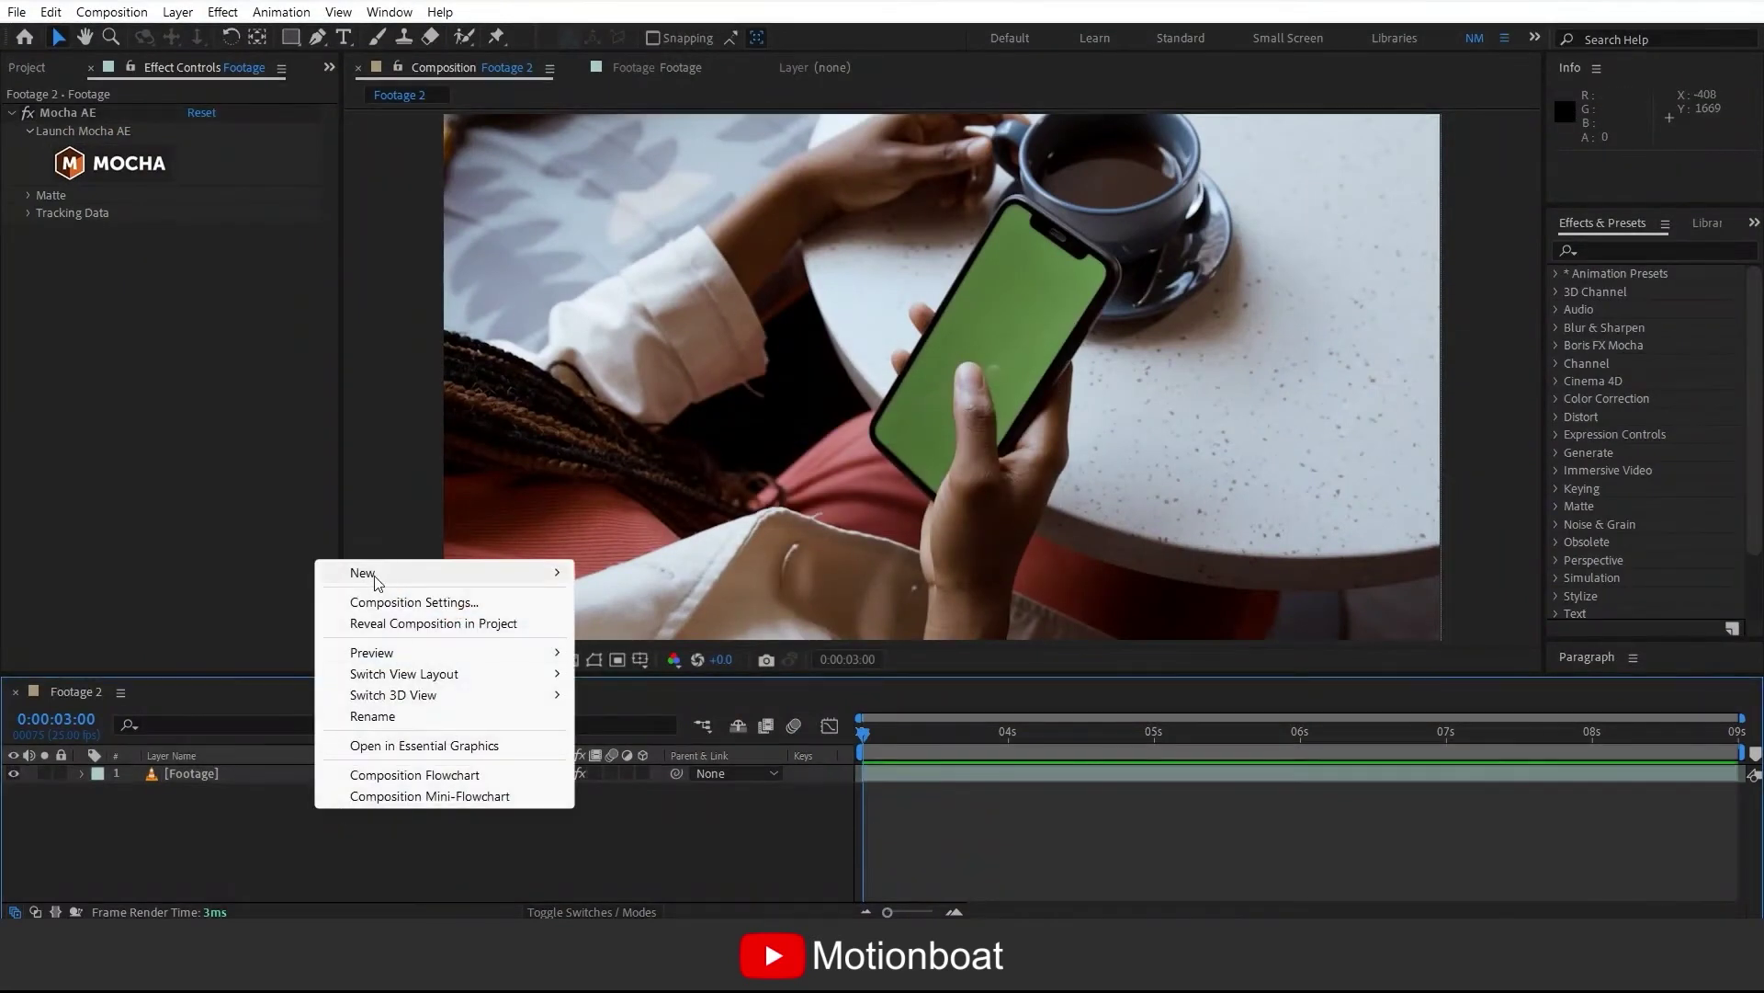
{"action": "mouse_move", "coordinate": [372, 569]}
{"action": "left_click", "coordinate": [657, 689]}
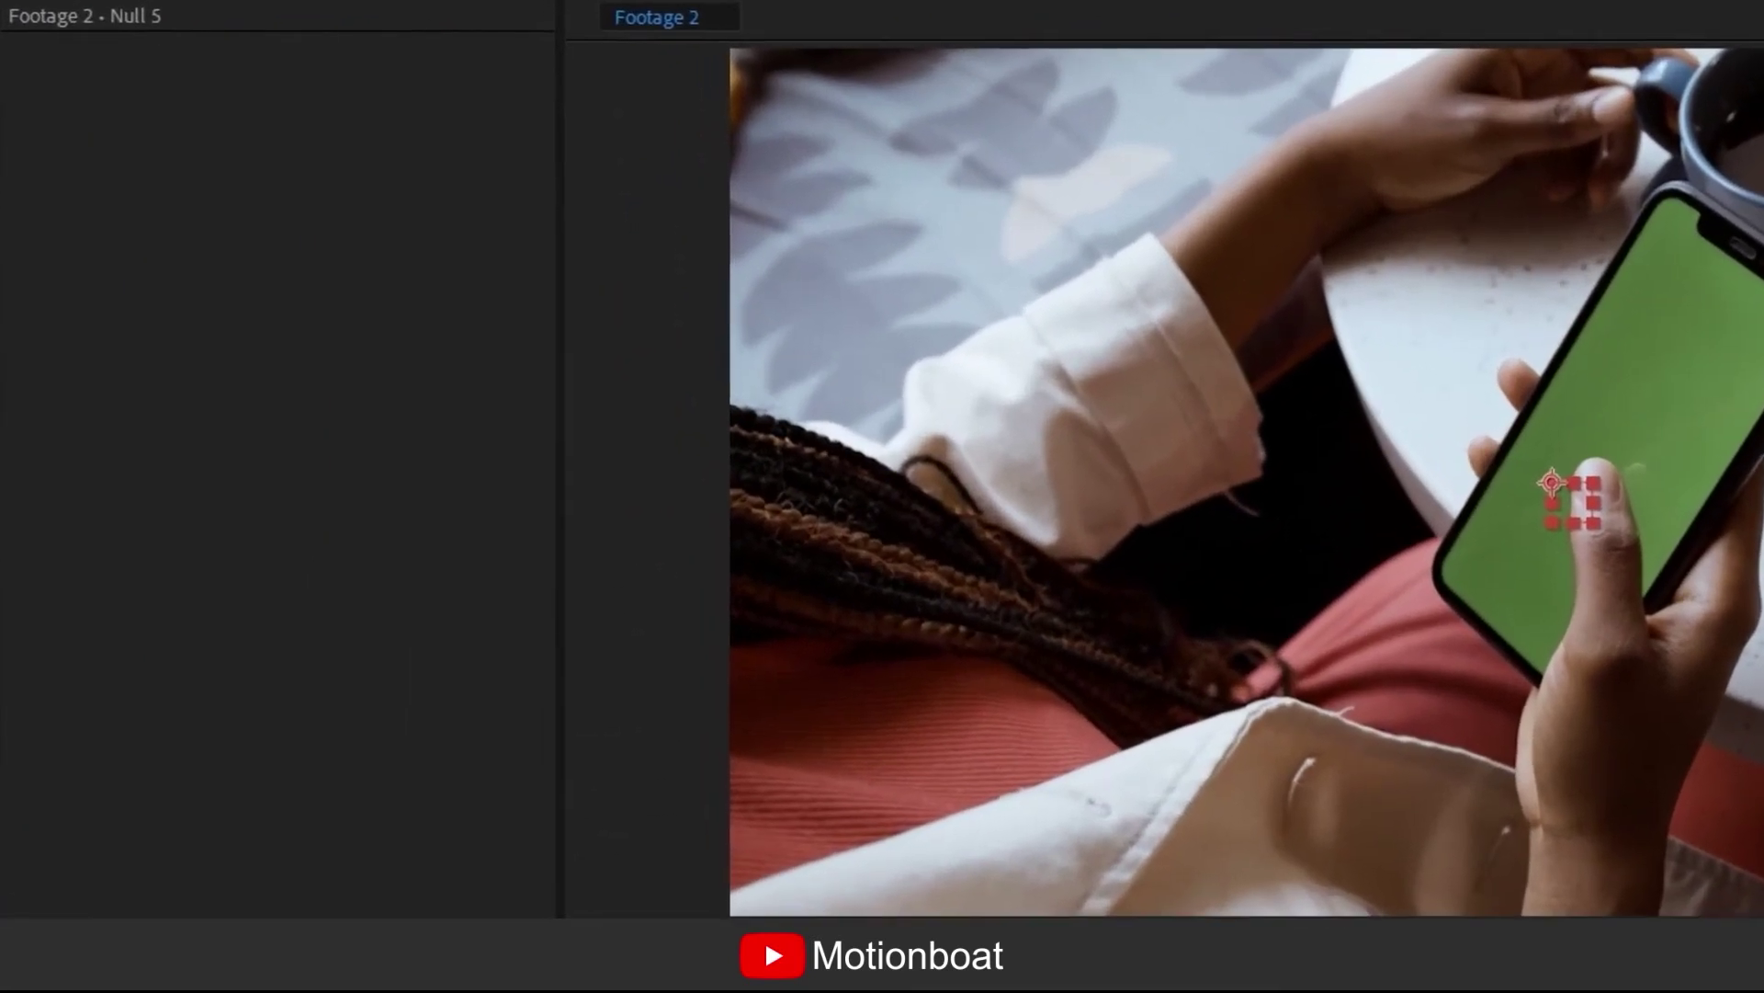
- In the Footage layer's Mocha AE tracking data, set the export option to Transform and the export layer to the null
{"action": "left_click", "coordinate": [193, 791]}
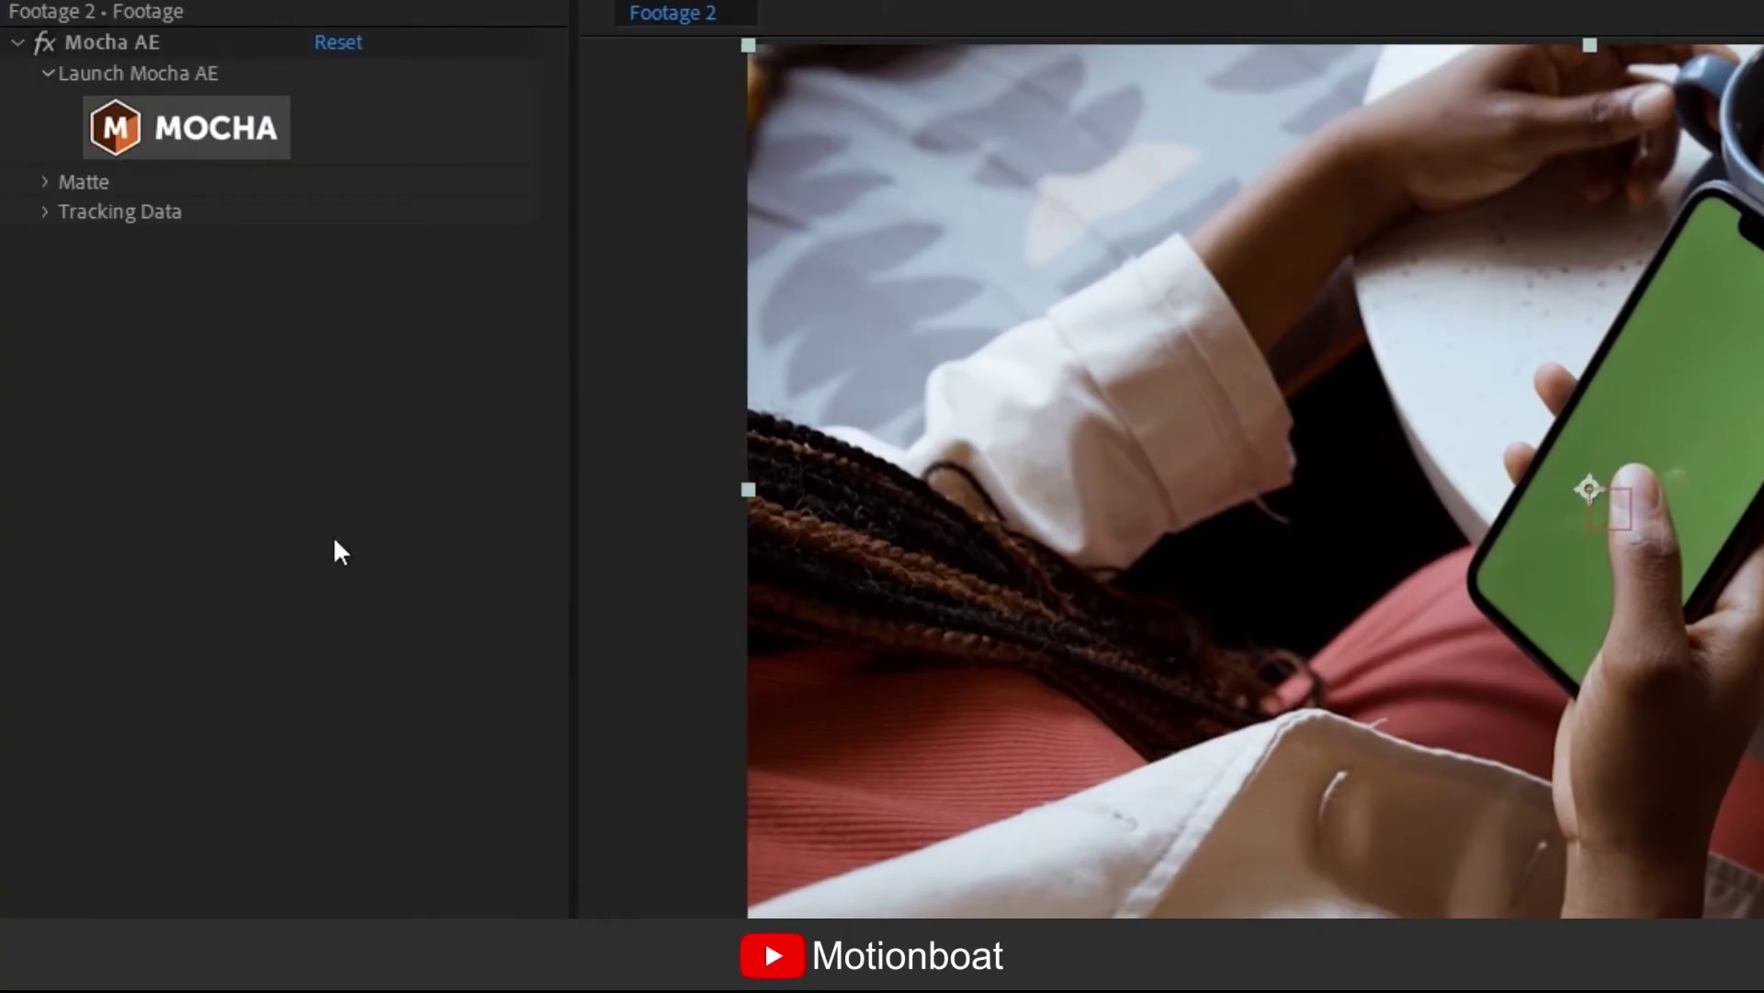
{"action": "left_click", "coordinate": [44, 212]}
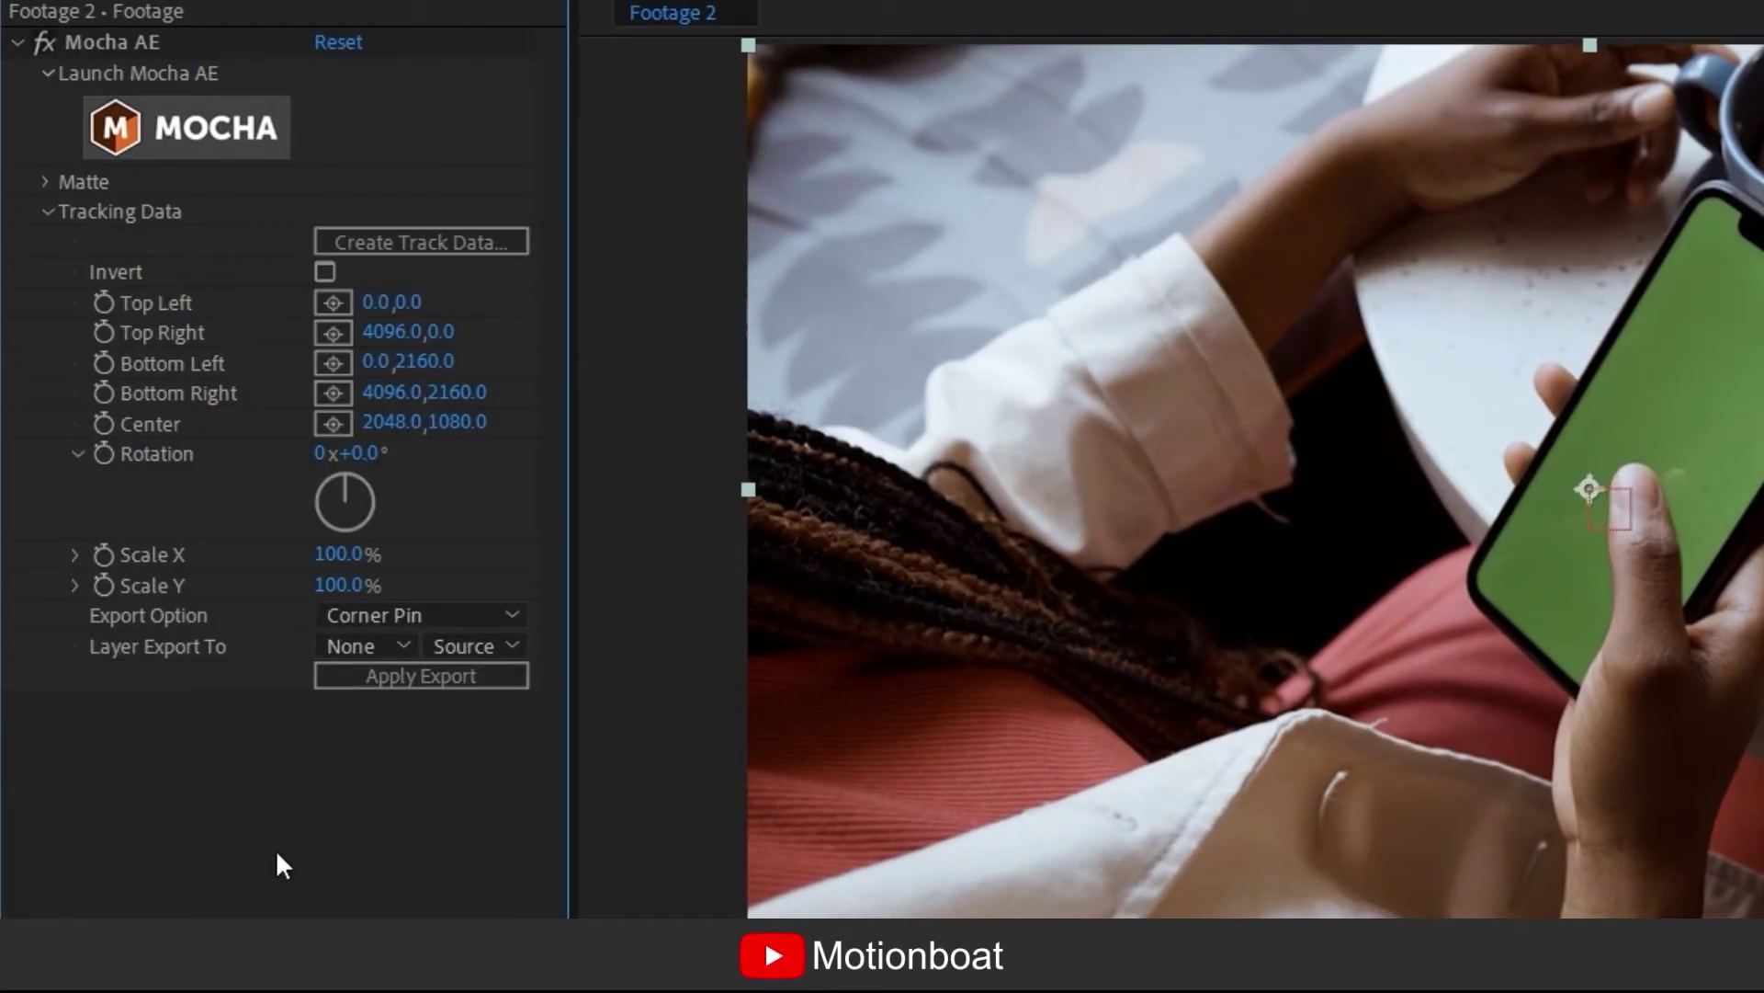
{"action": "left_click", "coordinate": [365, 639]}
{"action": "left_click", "coordinate": [453, 729]}
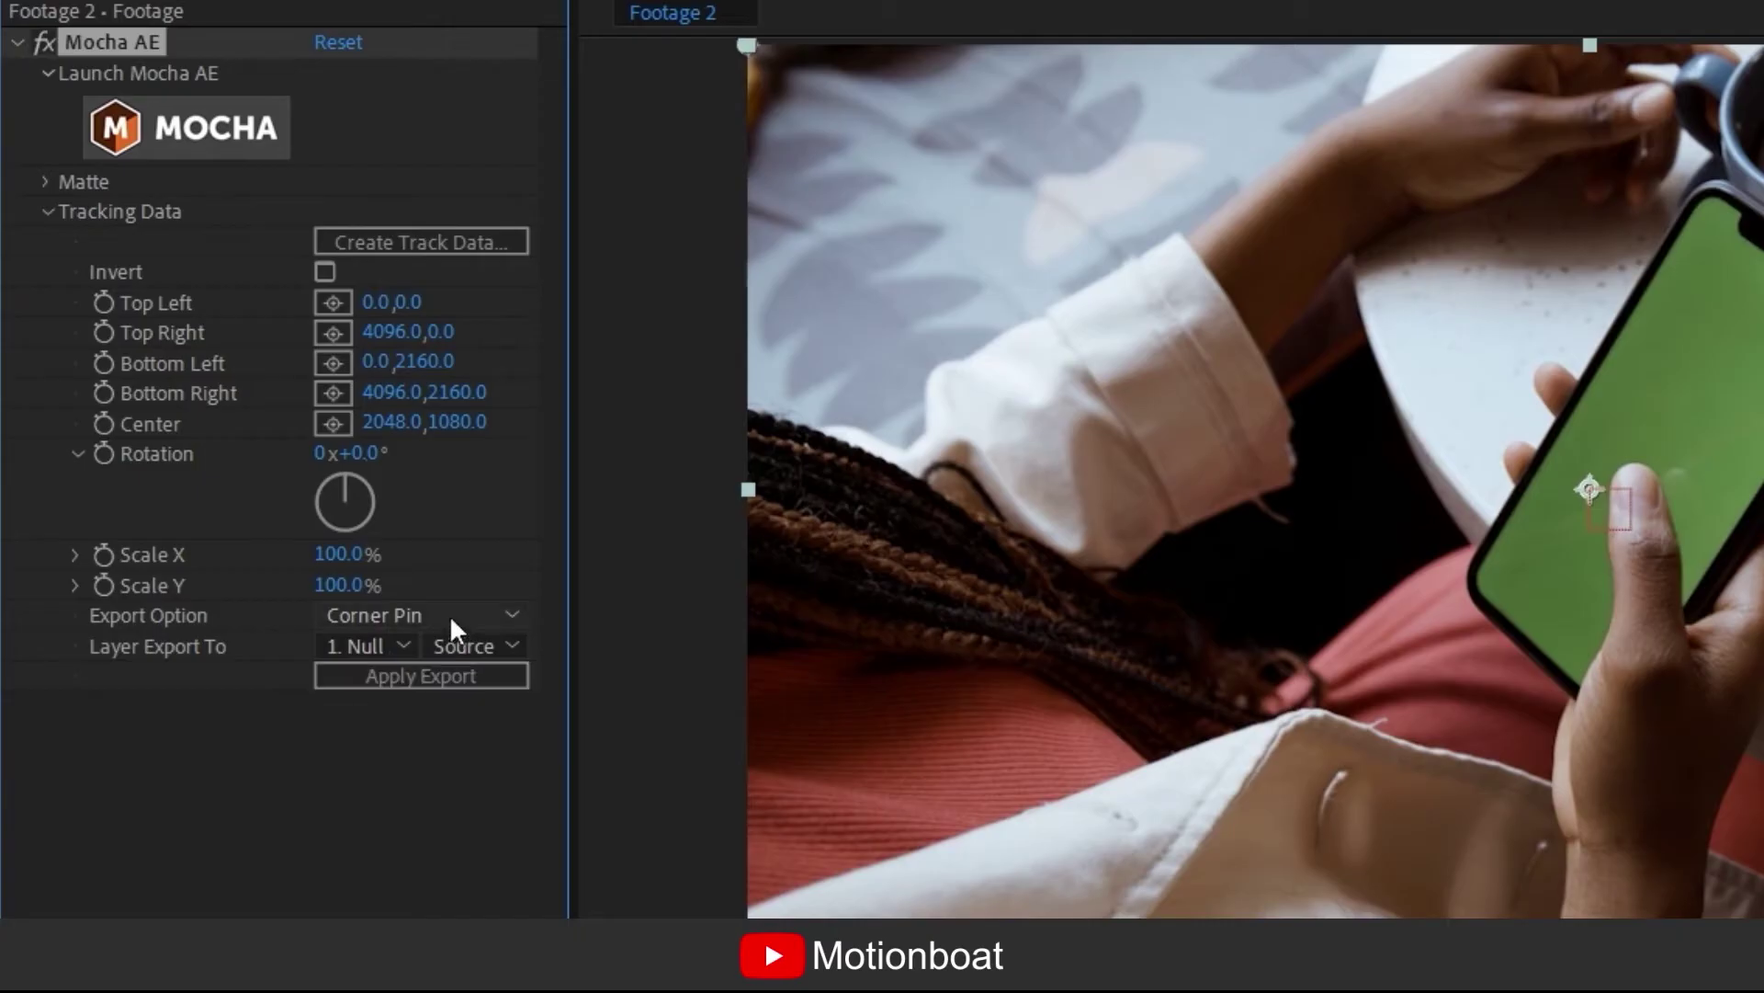
{"action": "left_click", "coordinate": [450, 614]}
{"action": "left_click", "coordinate": [465, 726]}
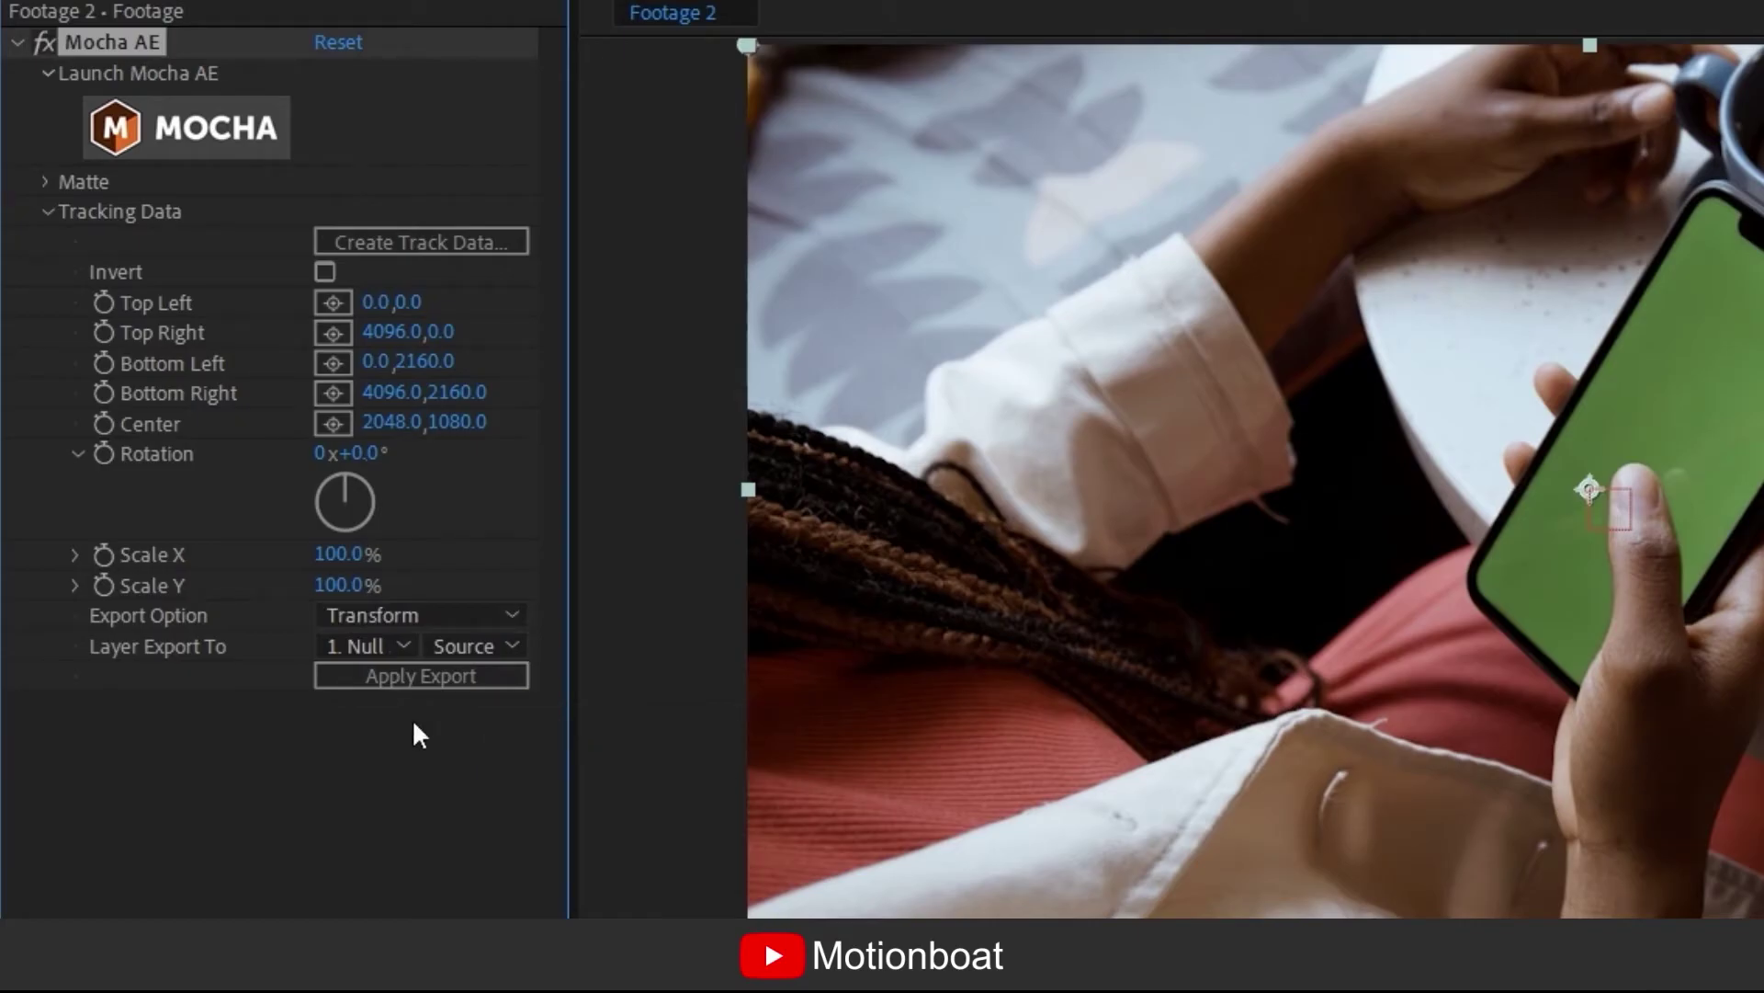
{"action": "left_click", "coordinate": [411, 719]}
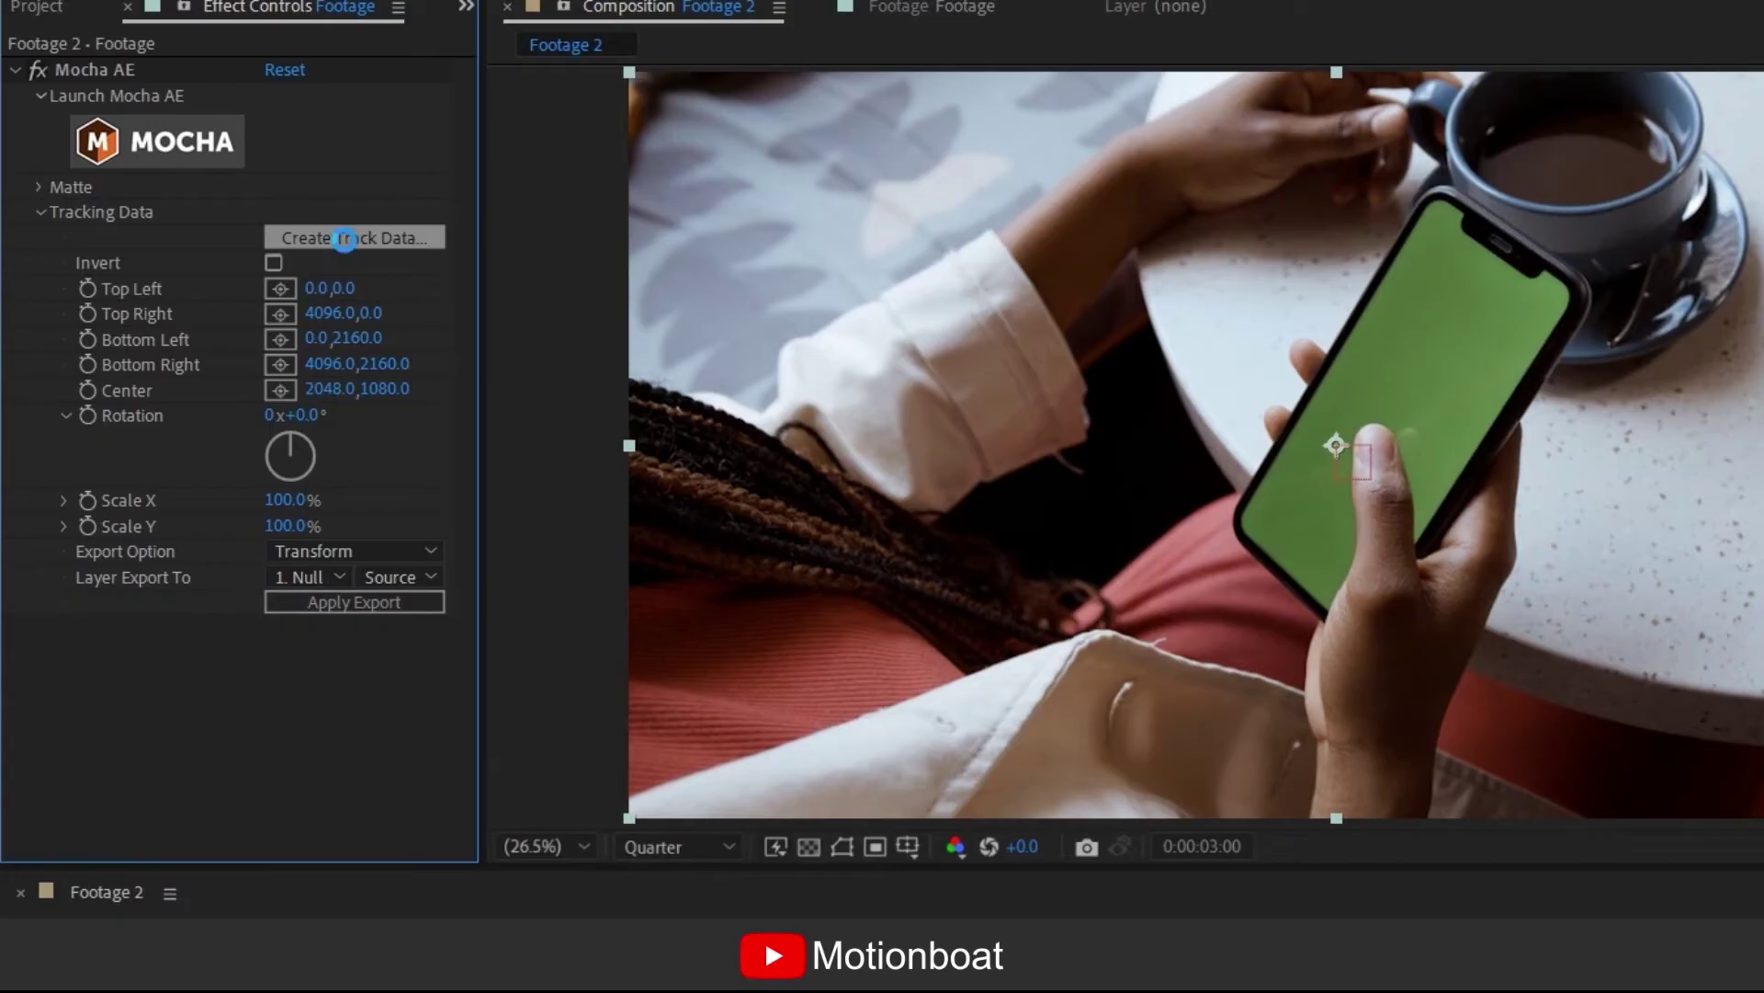
- Create track data from Mocha's Layer 1 and apply the export to the null, previewing the motion
{"action": "left_click", "coordinate": [345, 238]}
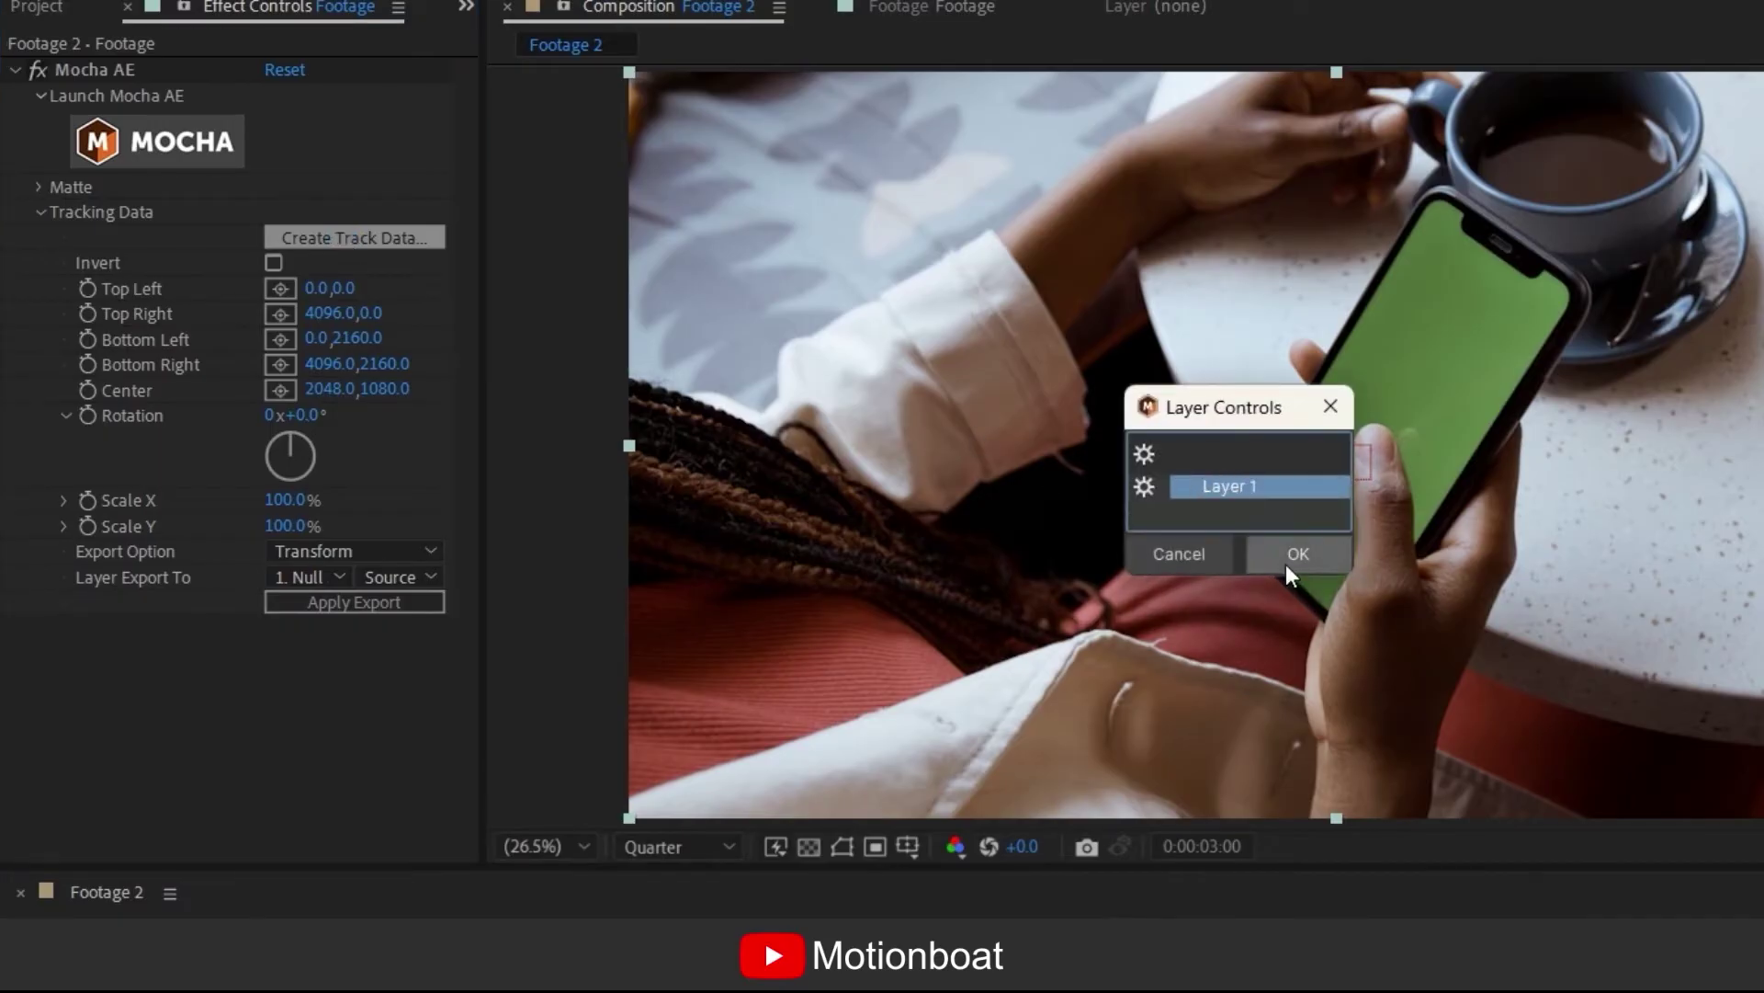
{"action": "left_click", "coordinate": [1291, 555]}
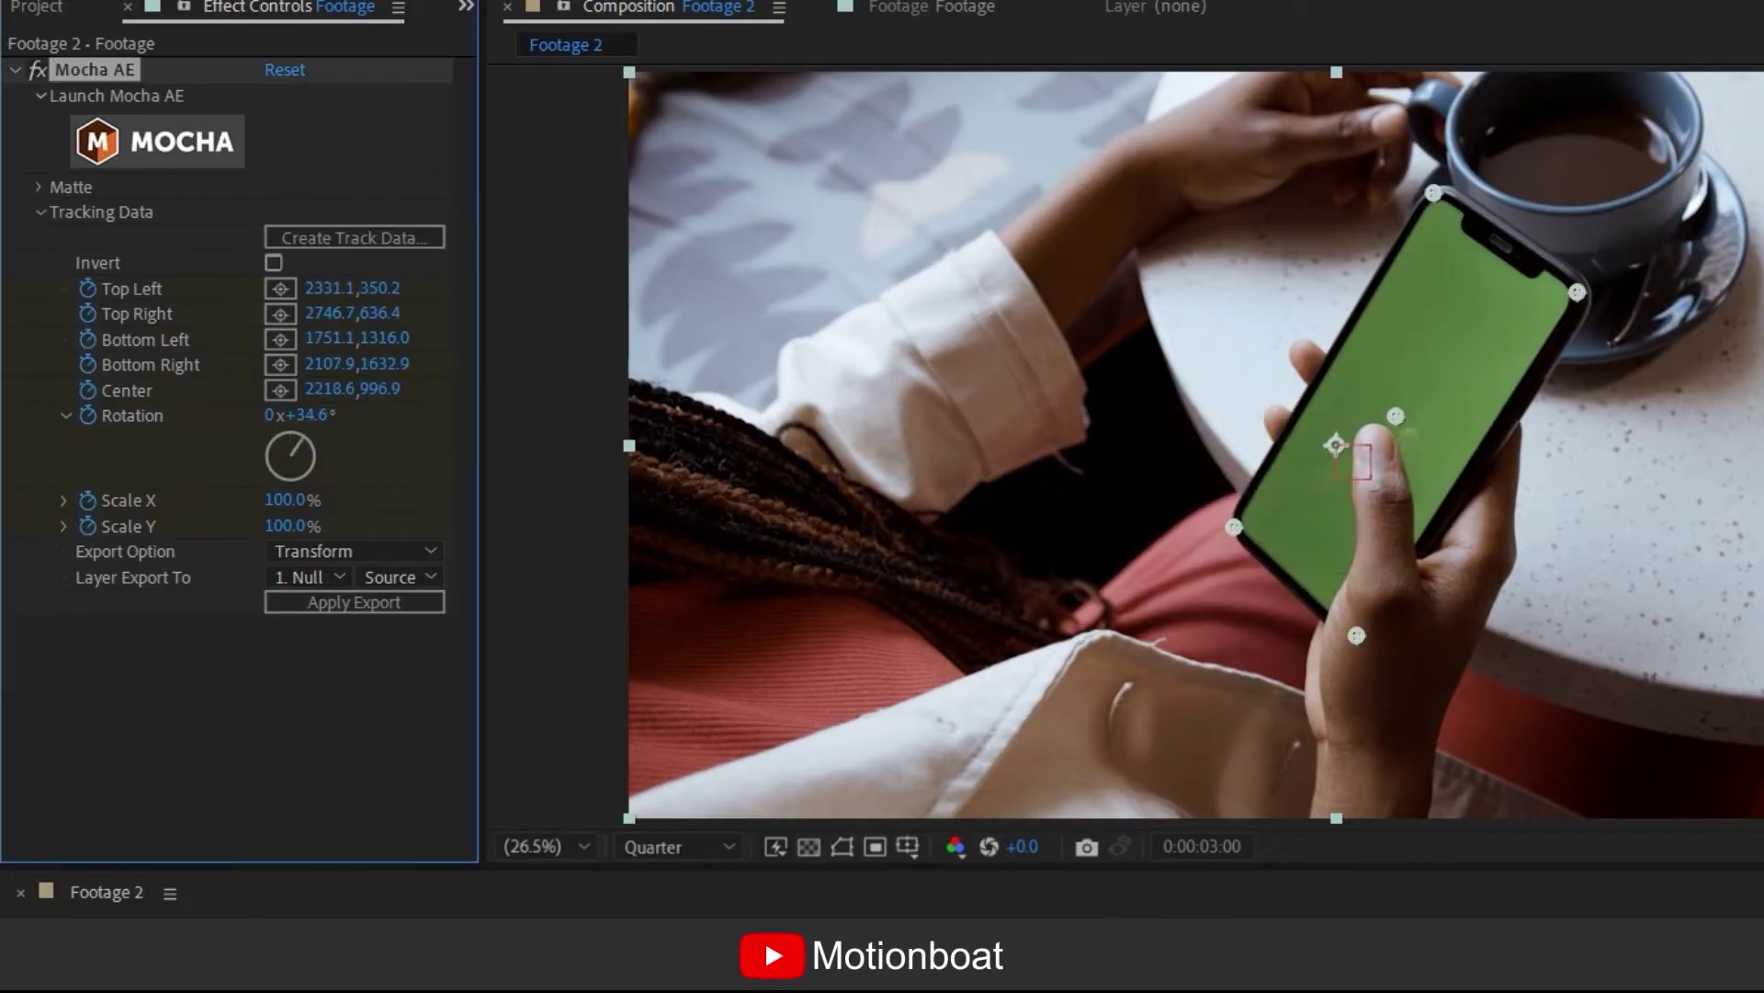
{"action": "mouse_move", "coordinate": [882, 945]}
{"action": "left_mouse_down"}
{"action": "mouse_move", "coordinate": [974, 944]}
{"action": "mouse_move", "coordinate": [882, 945]}
{"action": "left_mouse_up"}
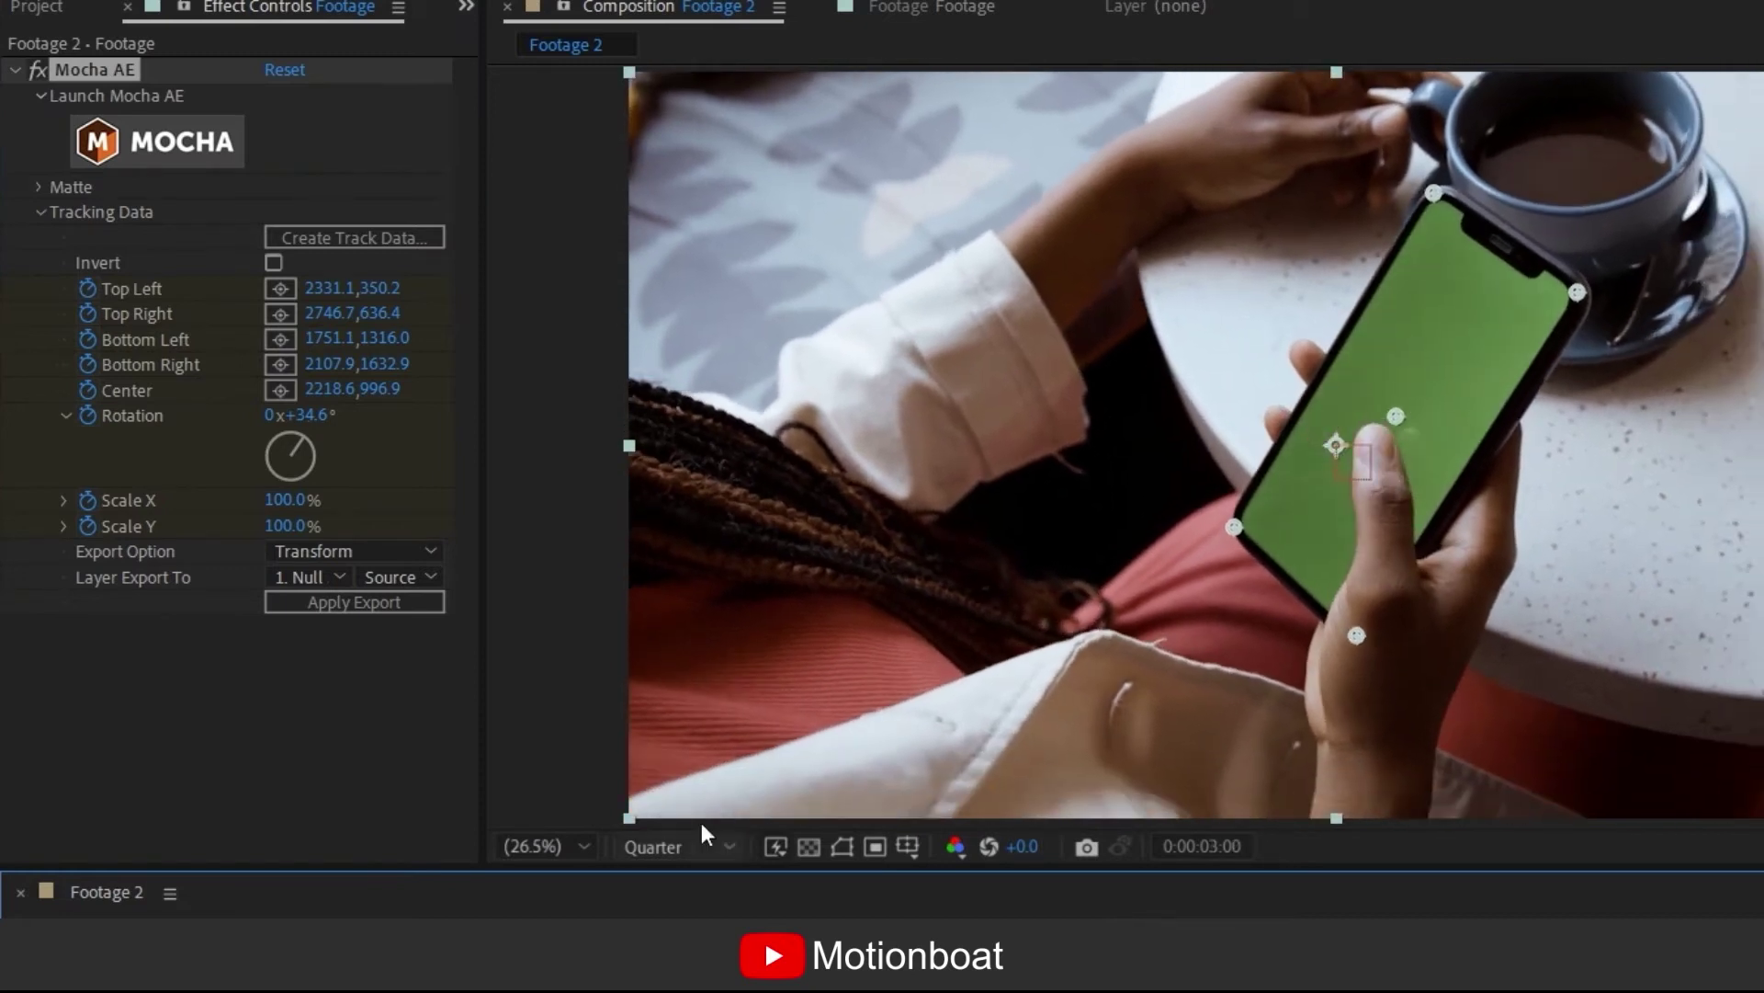
{"action": "left_click", "coordinate": [364, 604]}
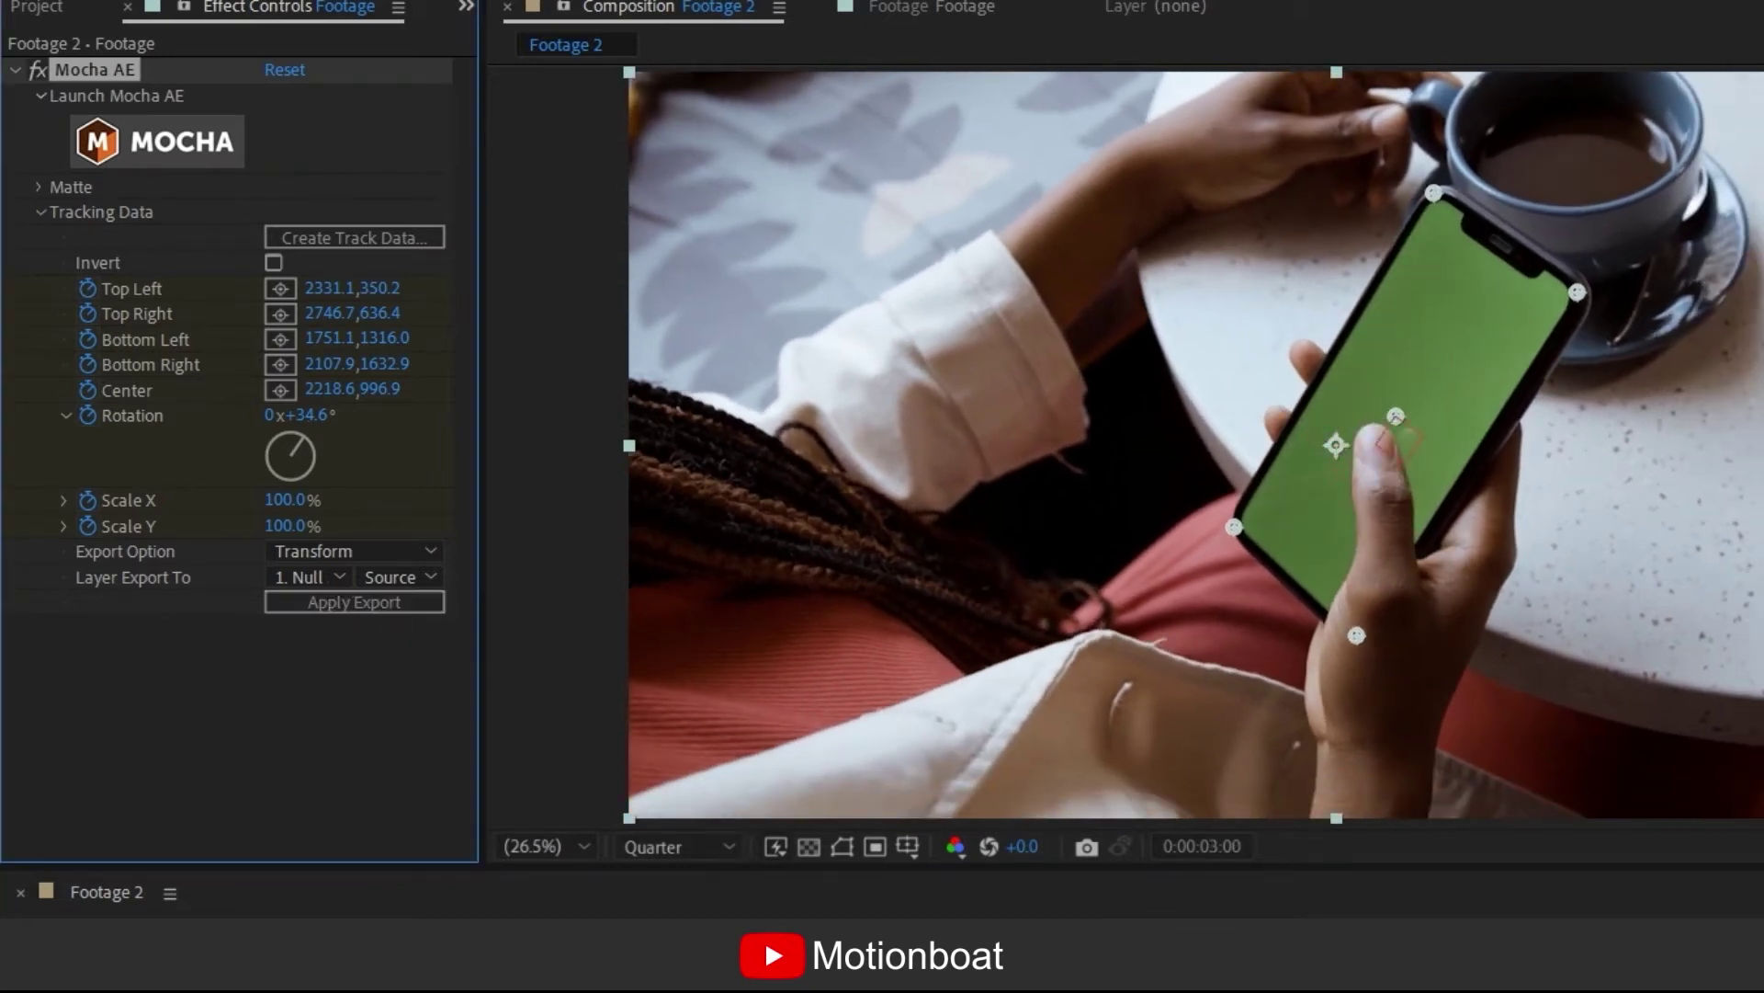
{"action": "left_click_drag", "start_coordinate": [887, 747], "coordinate": [1763, 746]}
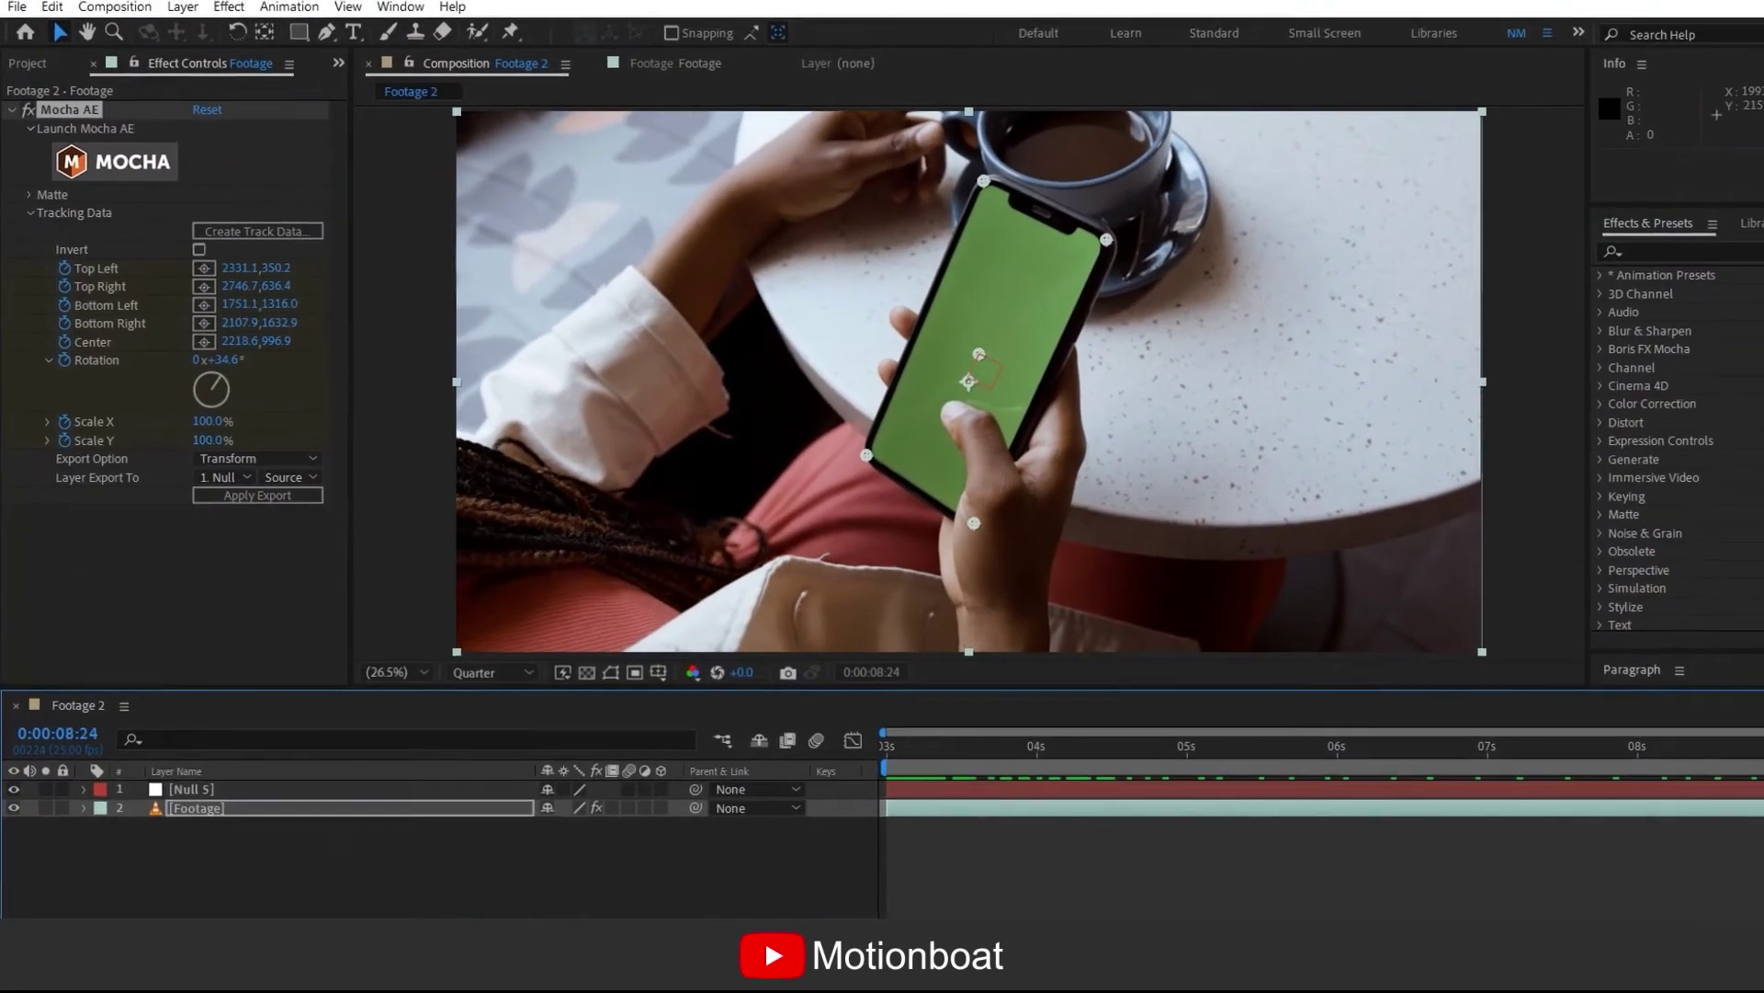
{"action": "key", "text": "space"}
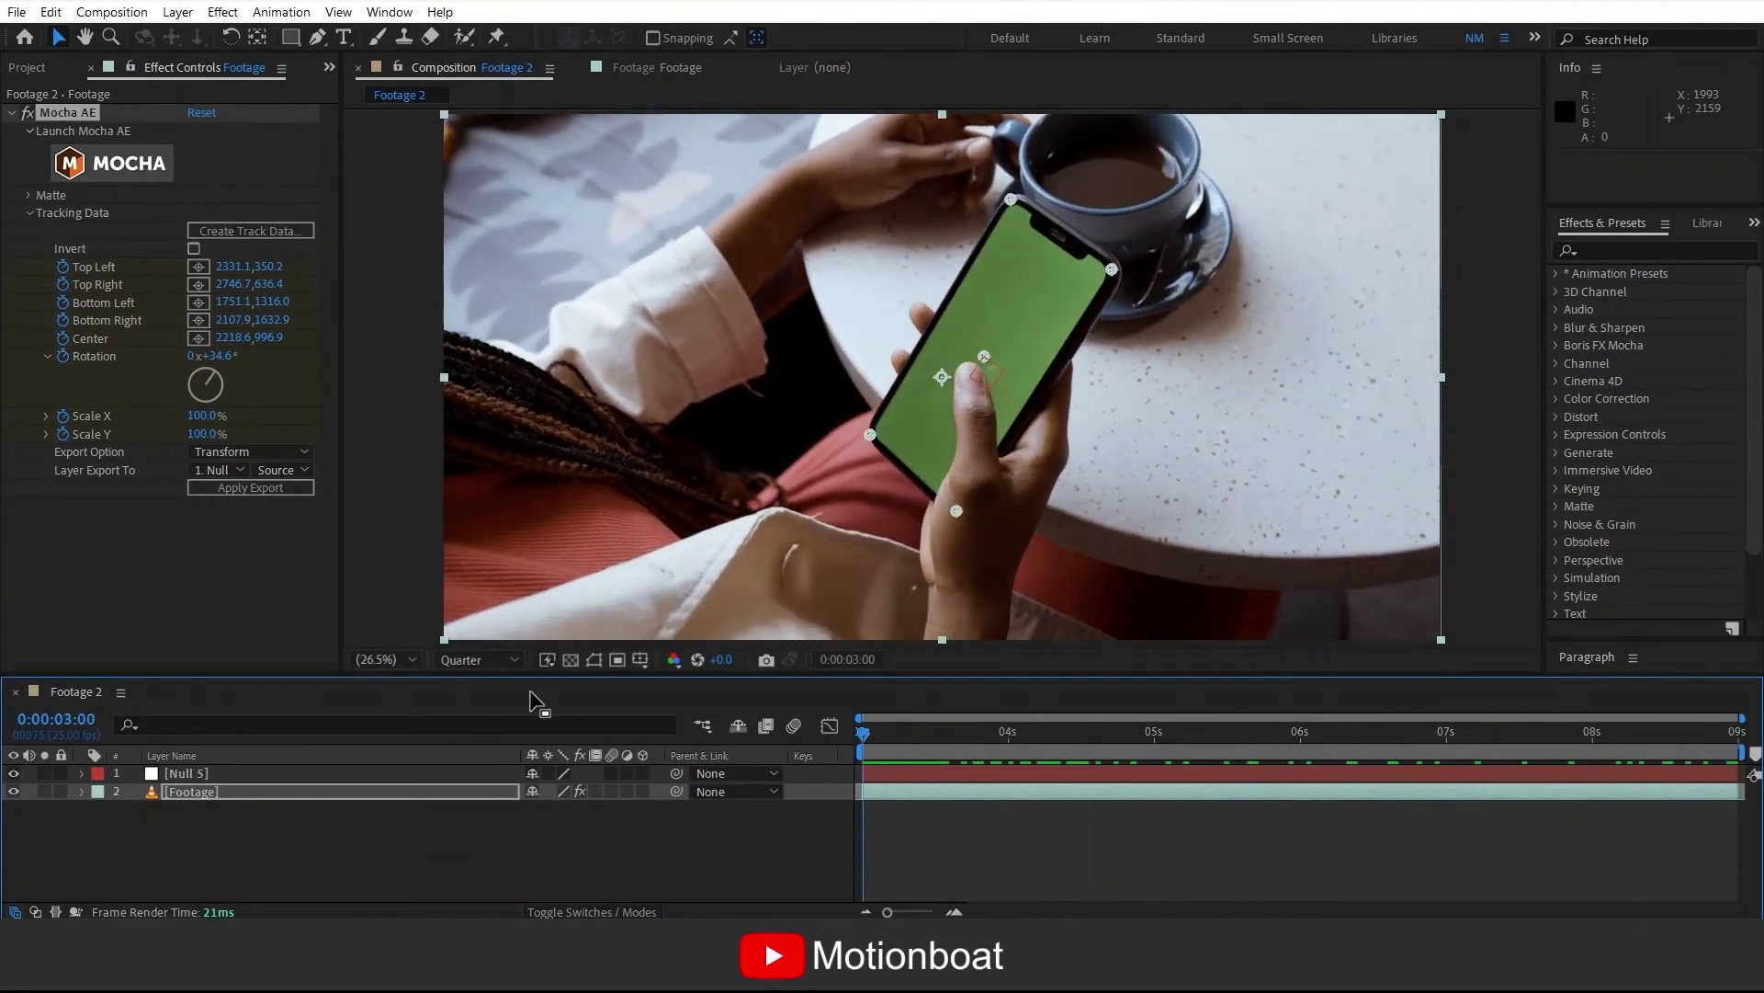
- Create a new 1080 x 1920 px composition named Mobile Screen
{"action": "left_click", "coordinate": [112, 500]}
{"action": "left_click", "coordinate": [27, 67]}
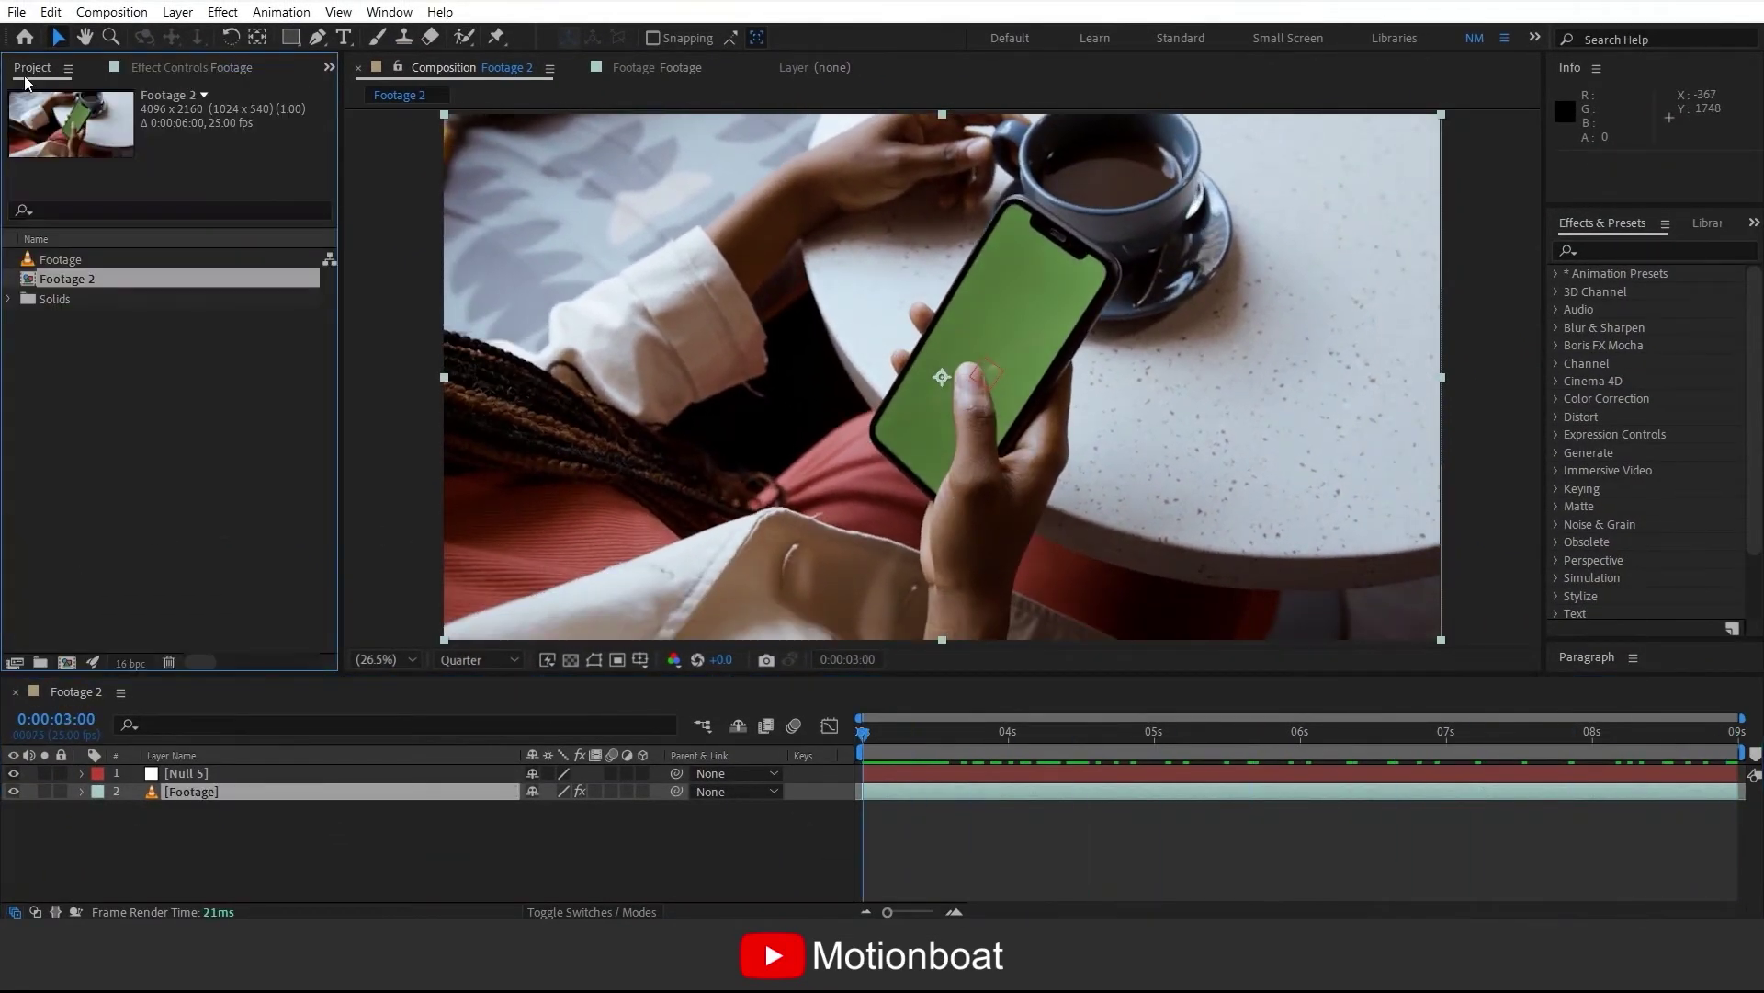
{"action": "left_click", "coordinate": [113, 384]}
{"action": "right_click", "coordinate": [112, 384]}
{"action": "left_click", "coordinate": [184, 397]}
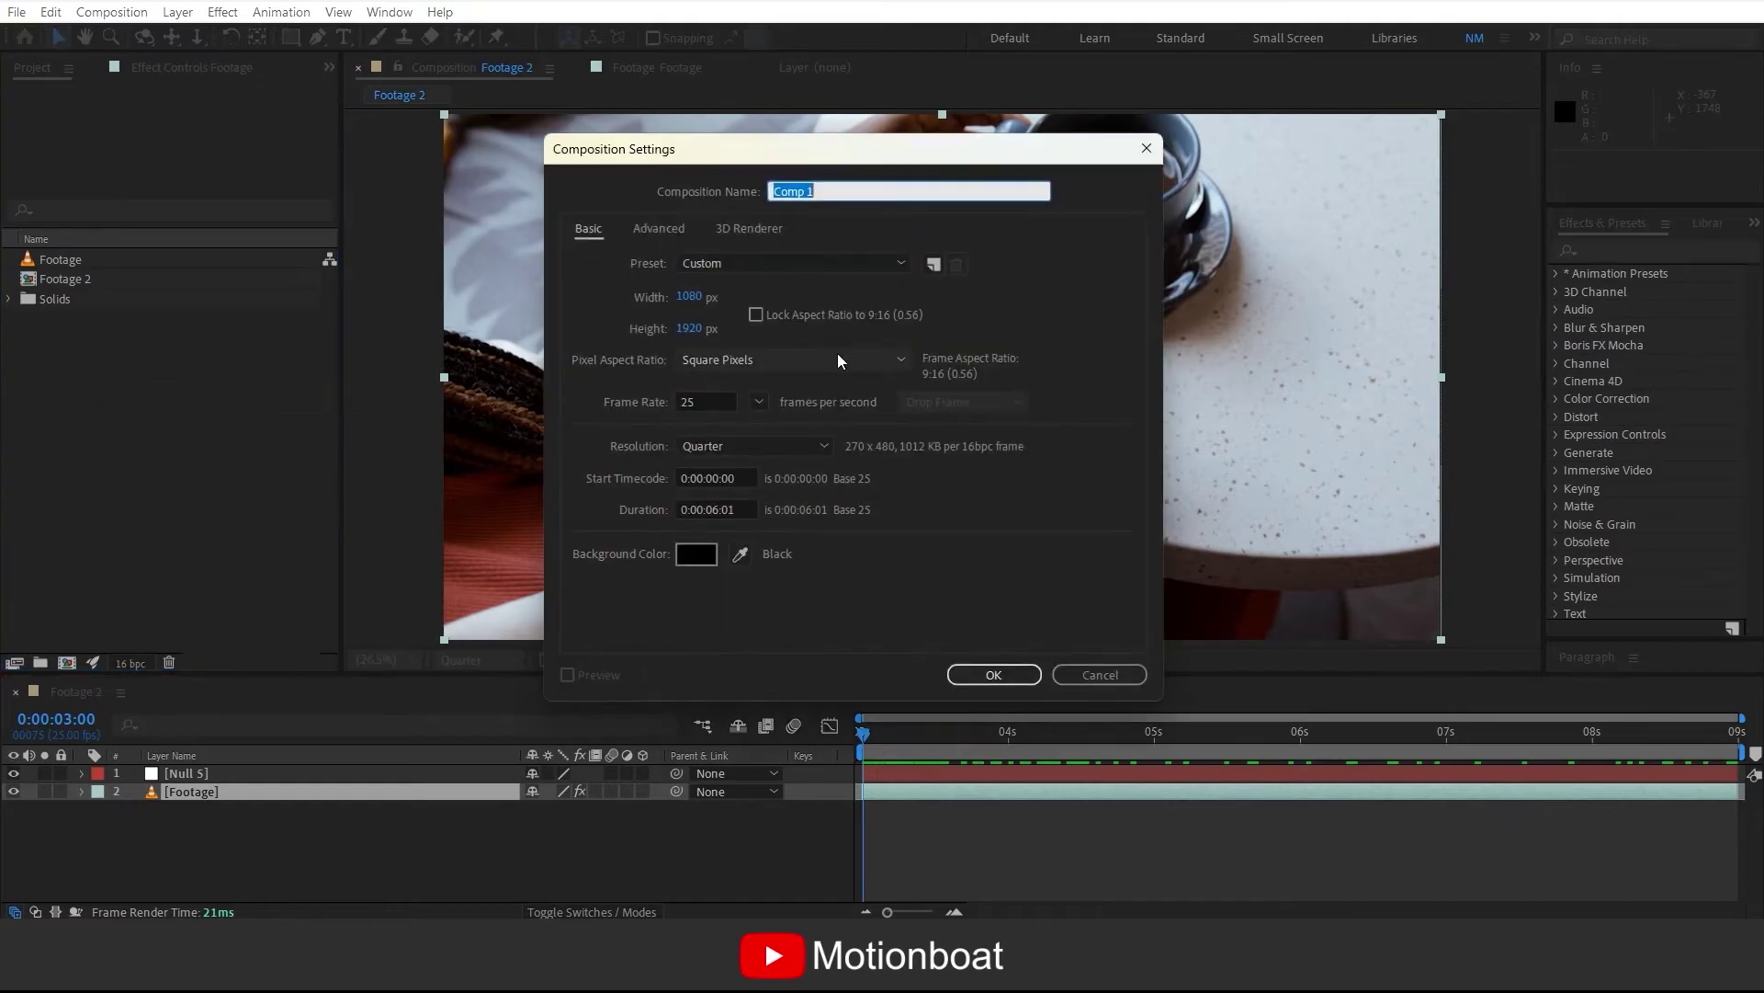
{"action": "left_click", "coordinate": [685, 297]}
{"action": "left_click", "coordinate": [822, 192]}
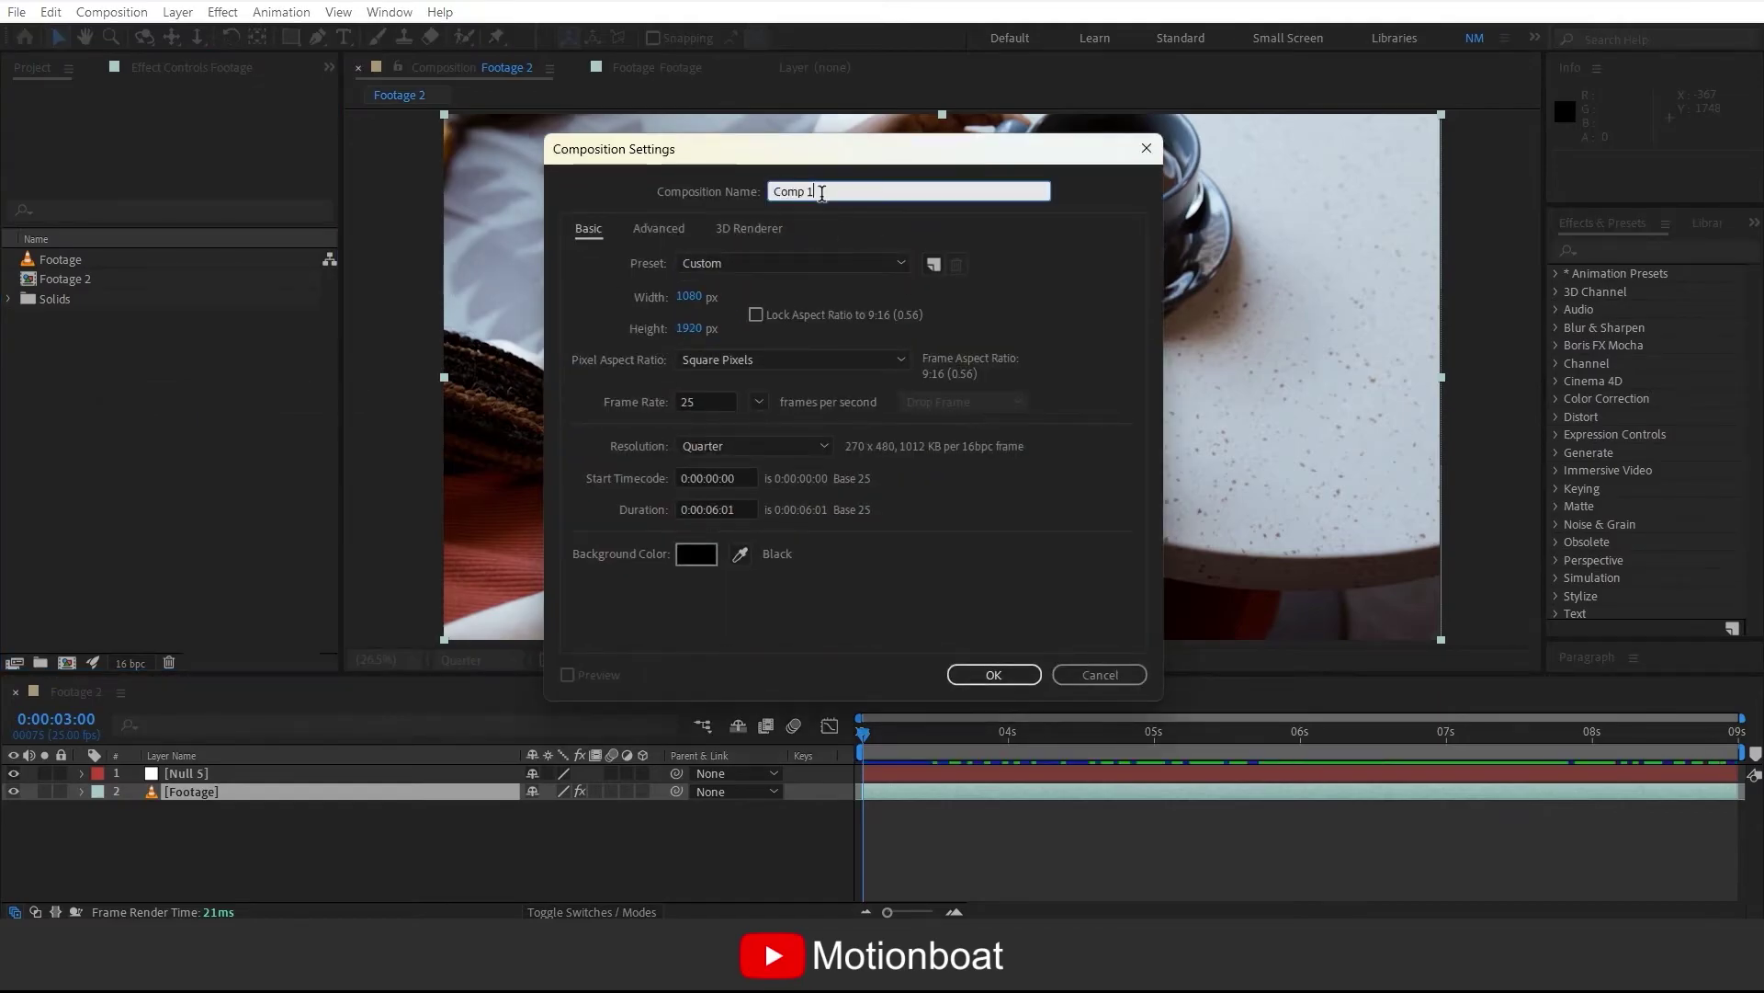
{"action": "type", "text": "Mobile Screen"}
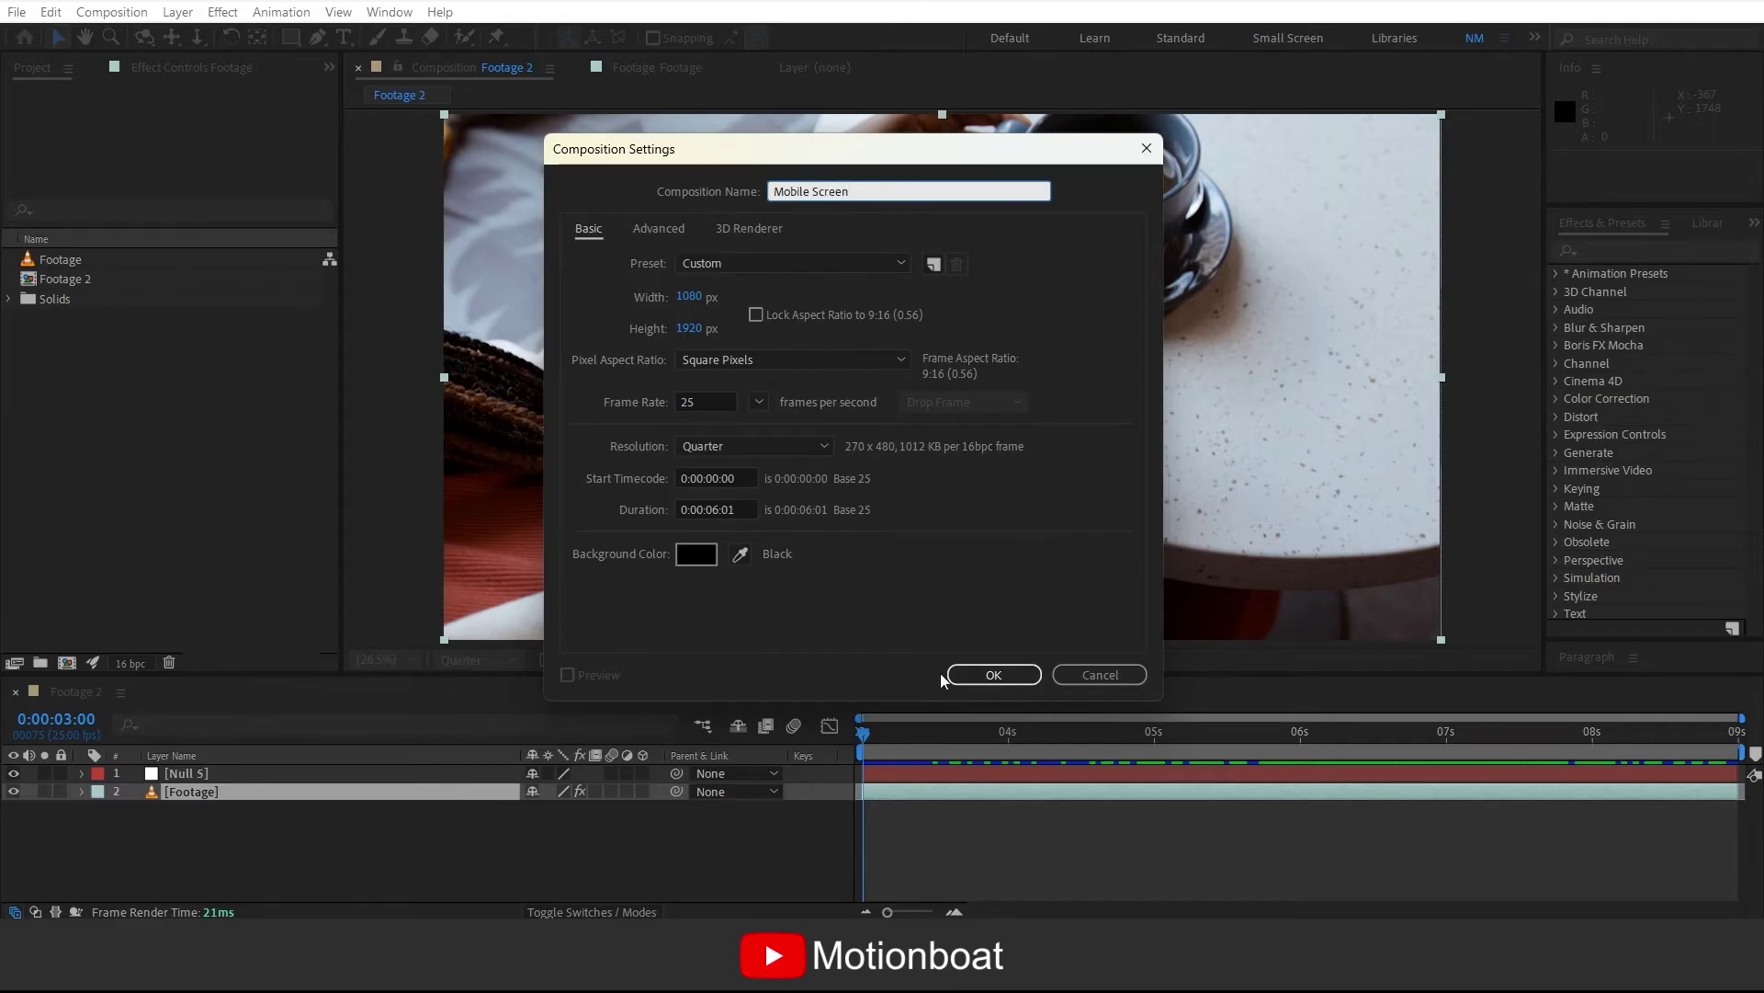
{"action": "key", "text": "Return"}
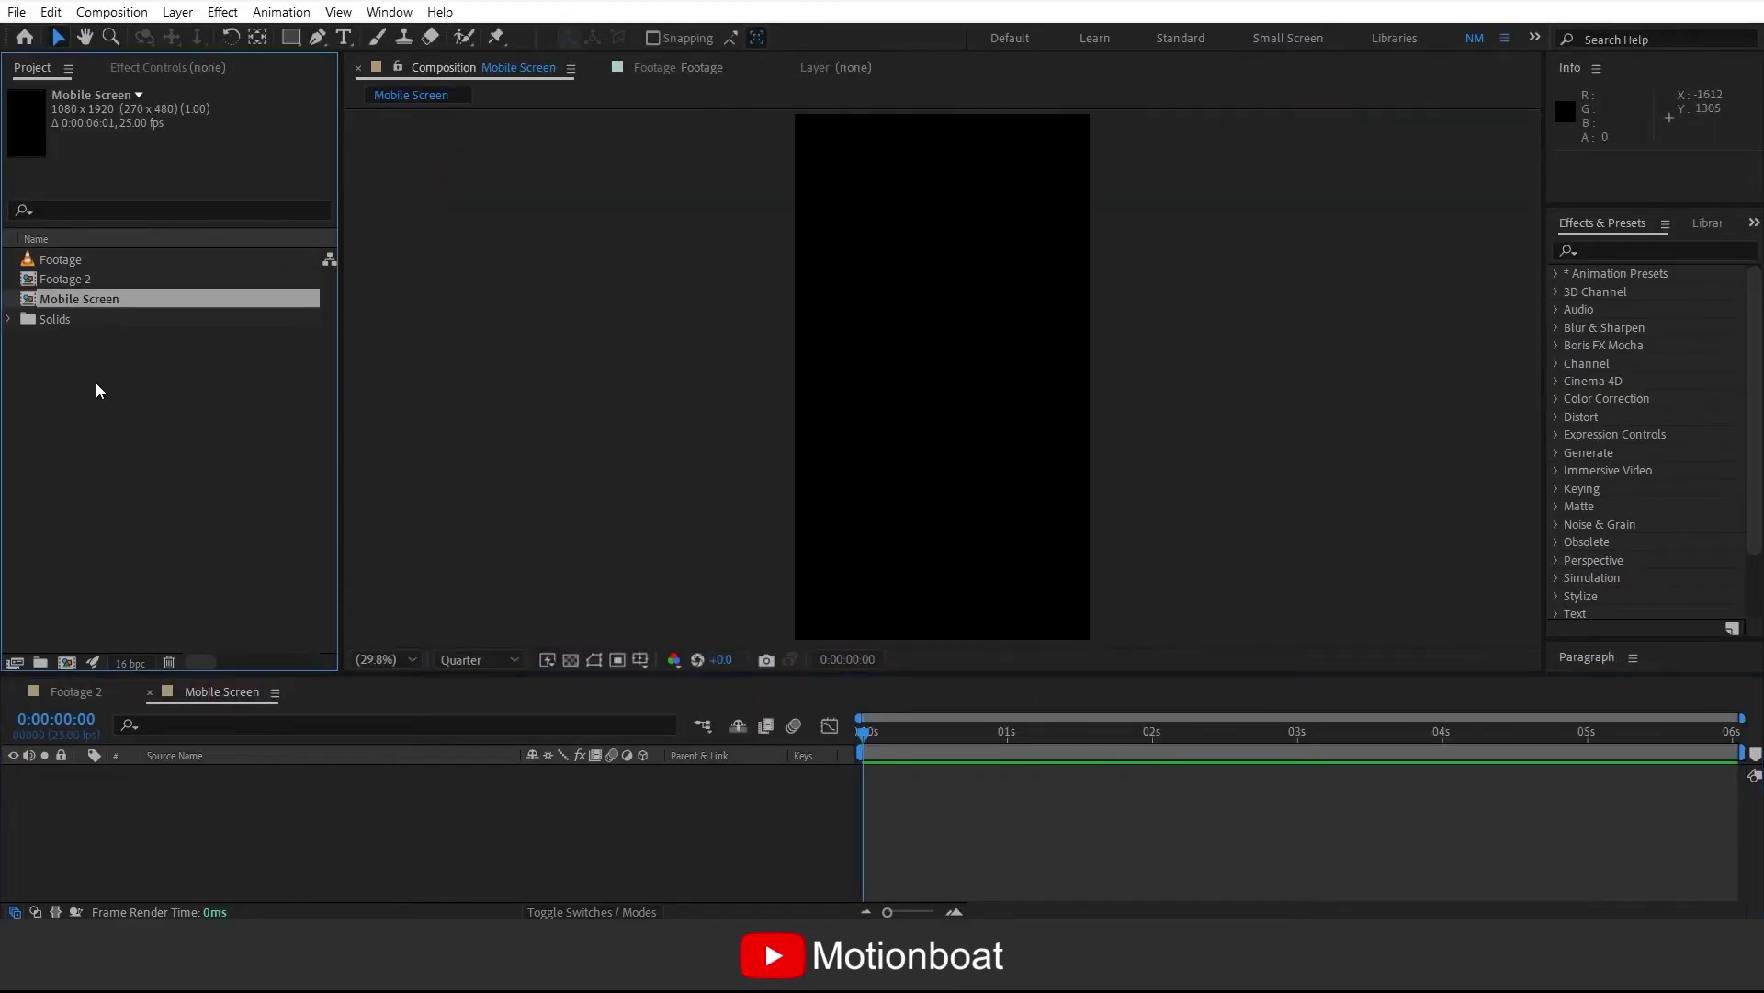
- Add Car in the desert.mp4 to the Mobile Screen composition and scale it to about 180% to fill the frame
{"action": "left_click_drag", "start_coordinate": [98, 266], "coordinate": [228, 753]}
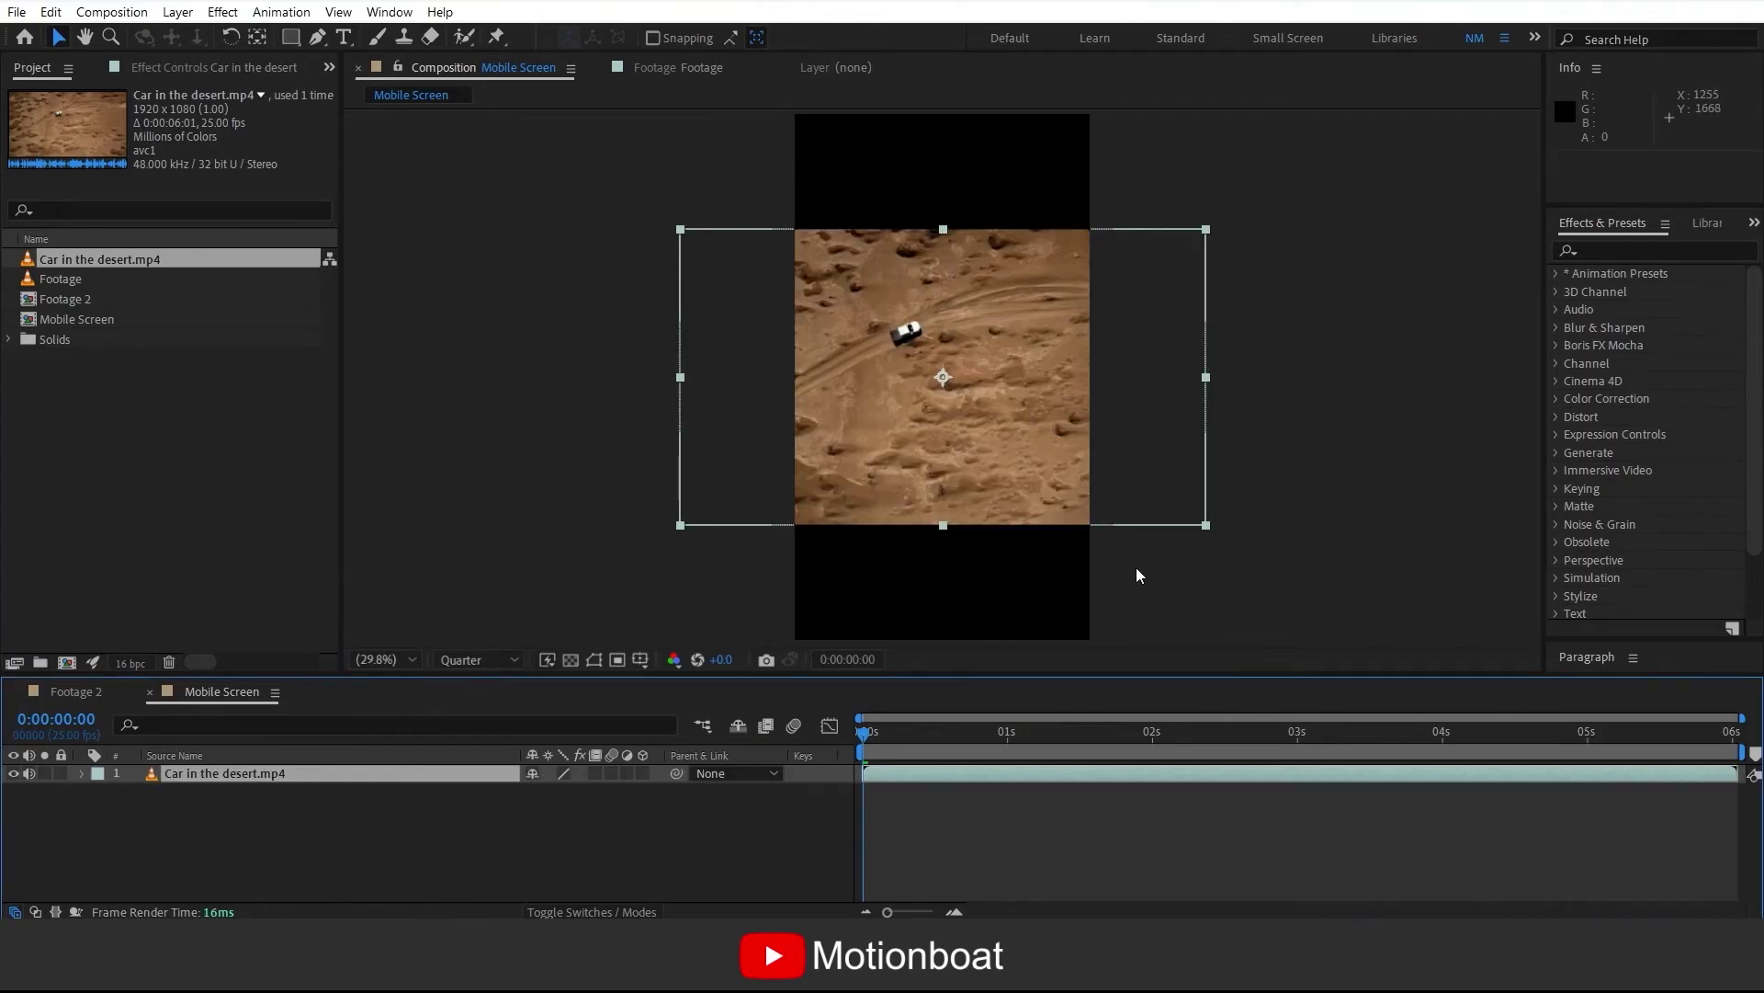
{"action": "left_click_drag", "start_coordinate": [1206, 526], "coordinate": [1308, 641]}
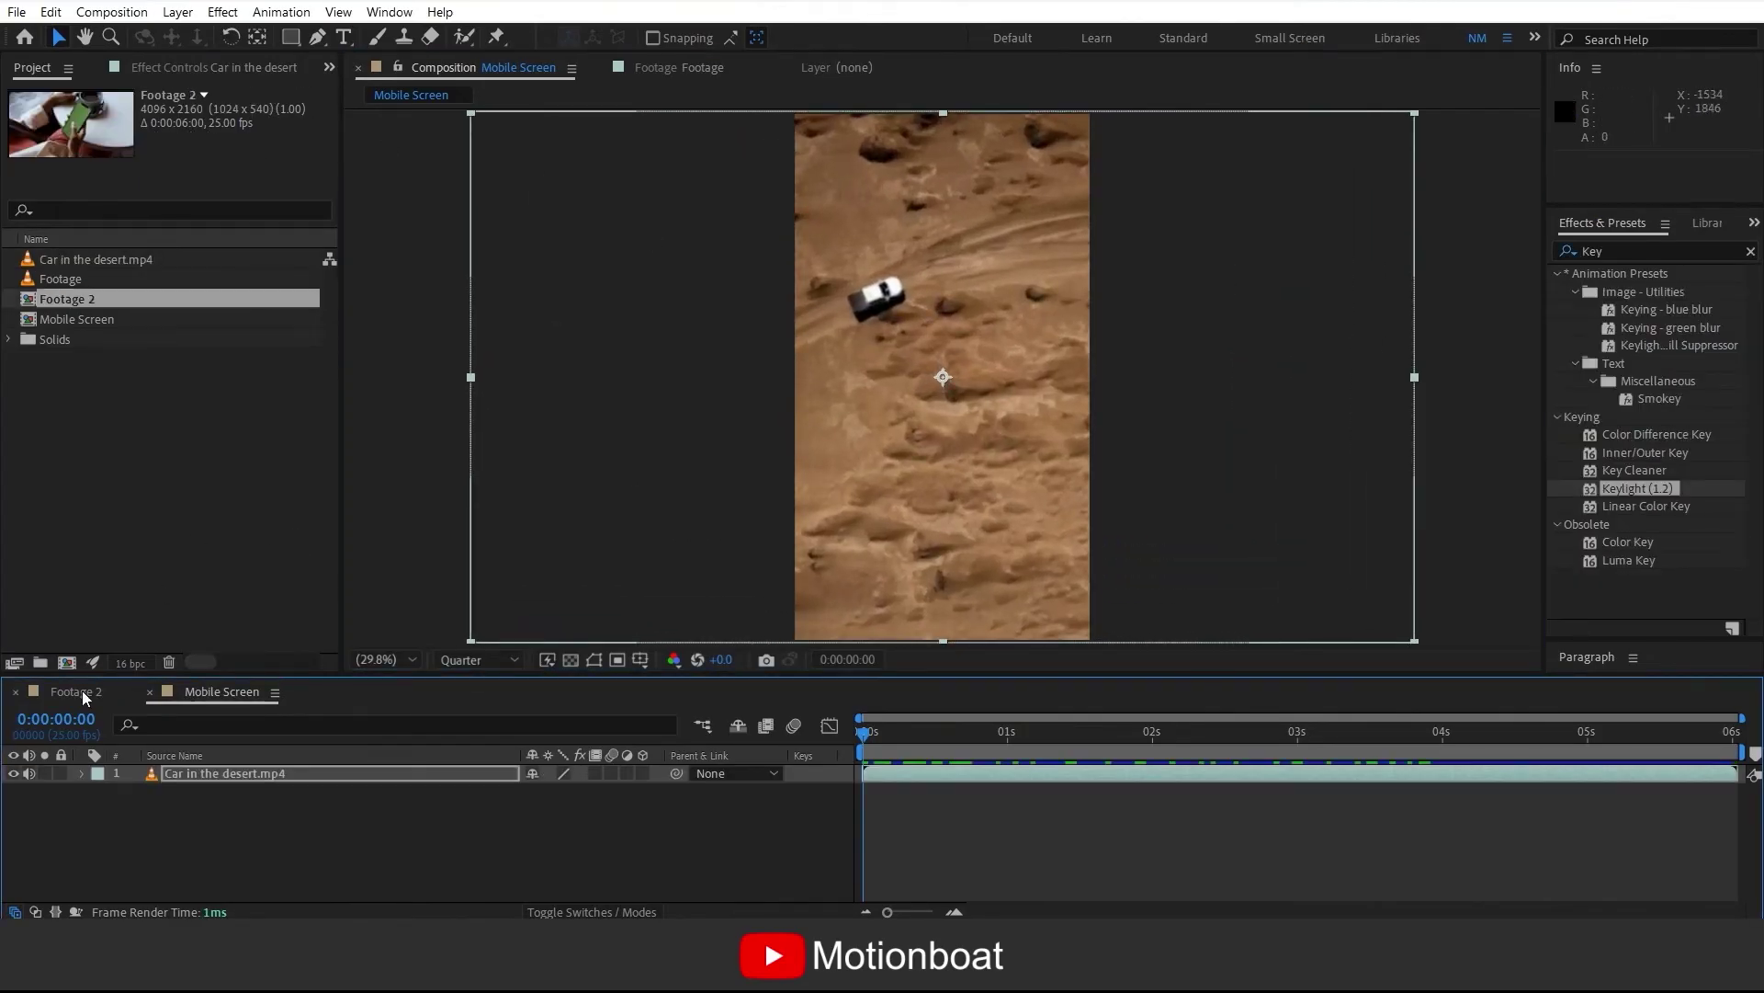
- Open the Footage 2 composition and scrub through the timeline to check the phone footage
{"action": "left_click", "coordinate": [81, 691]}
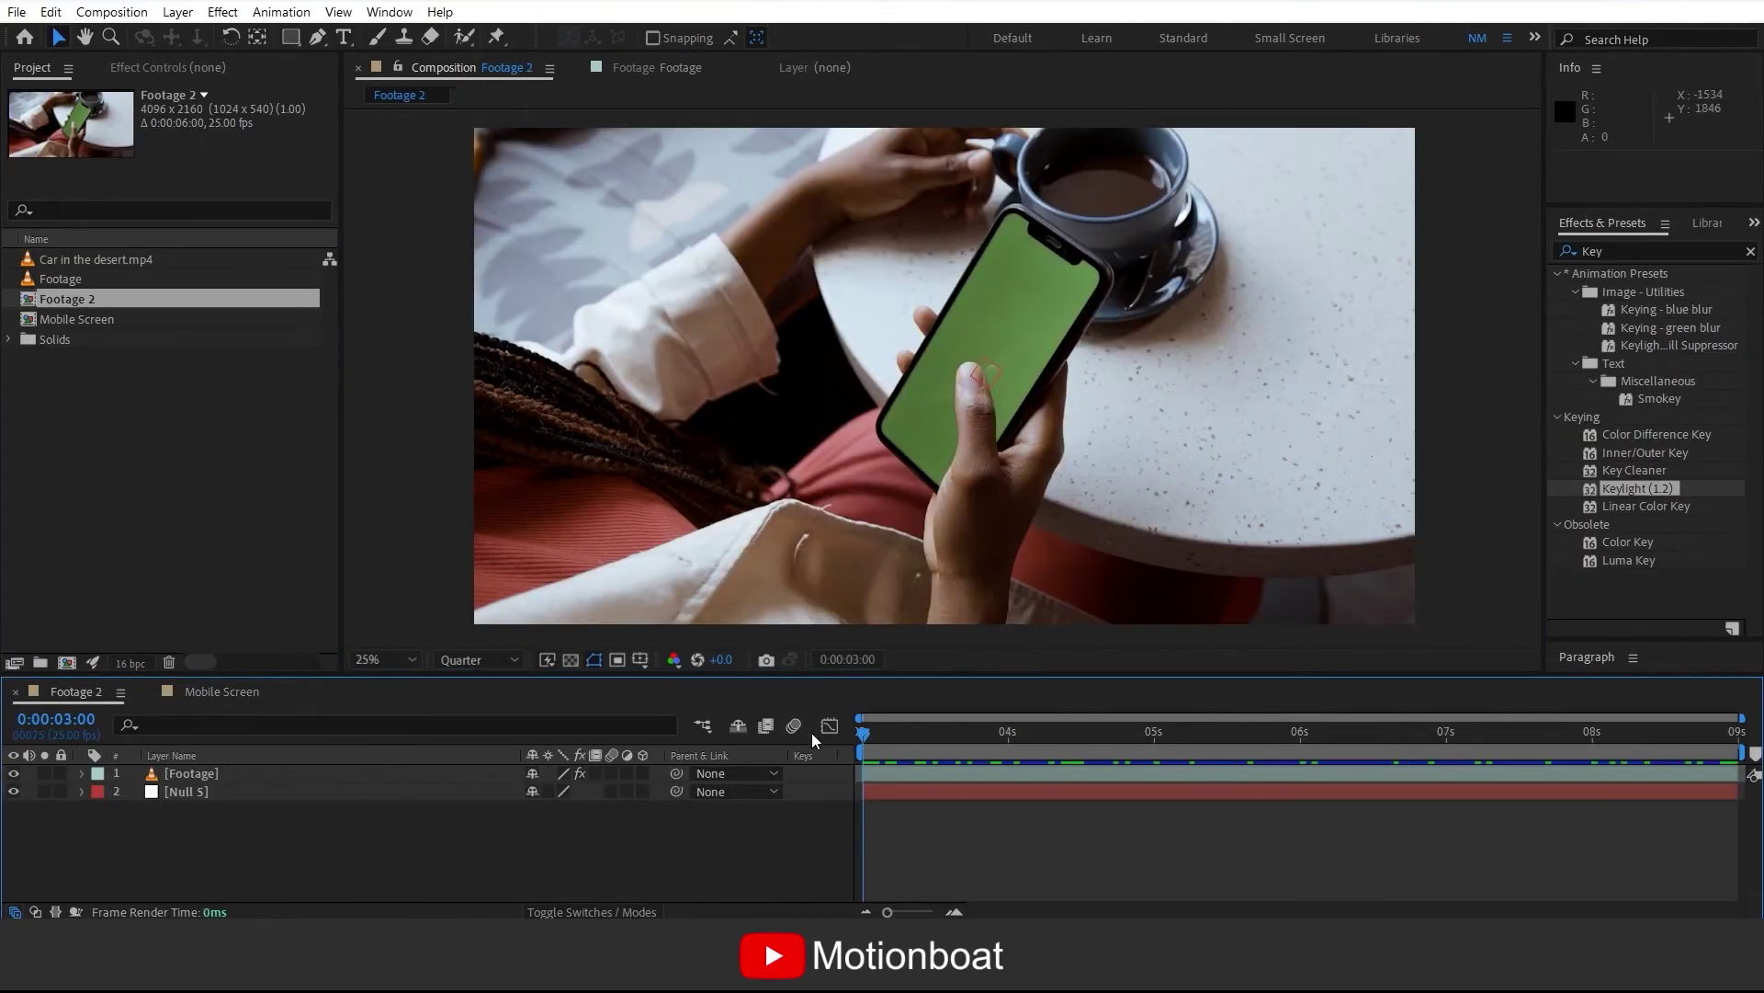
{"action": "left_click_drag", "start_coordinate": [869, 737], "coordinate": [1199, 781]}
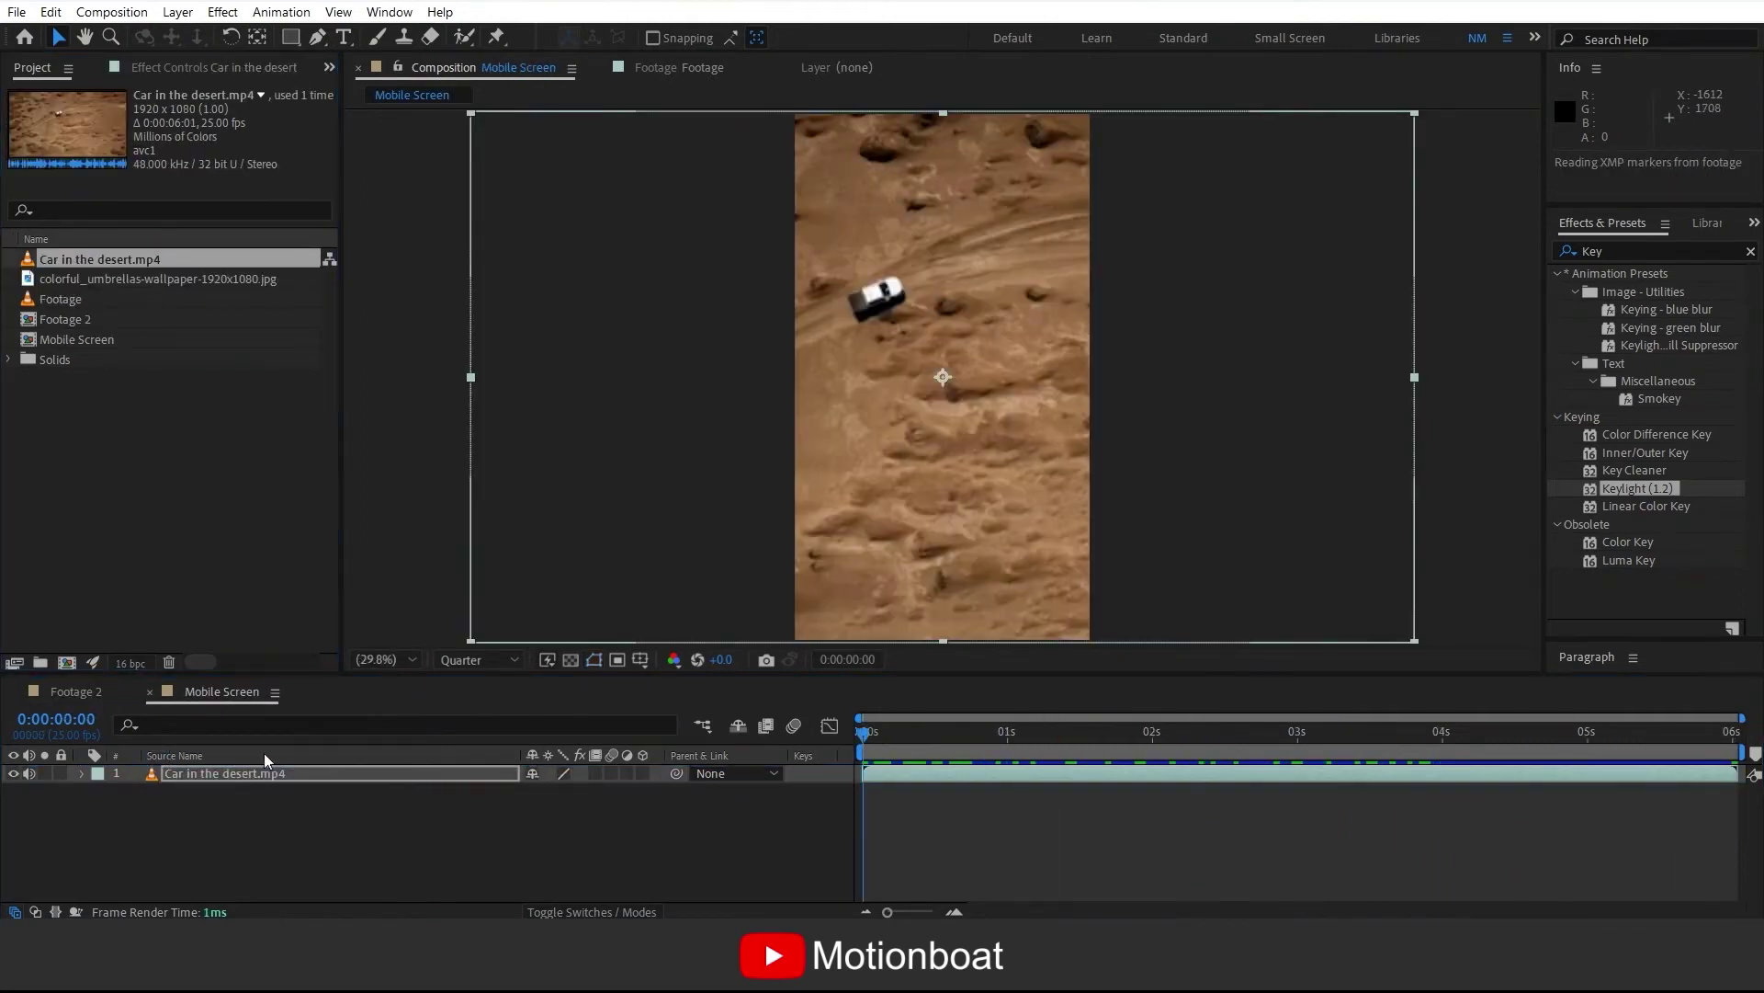
{"action": "left_click", "coordinate": [962, 472]}
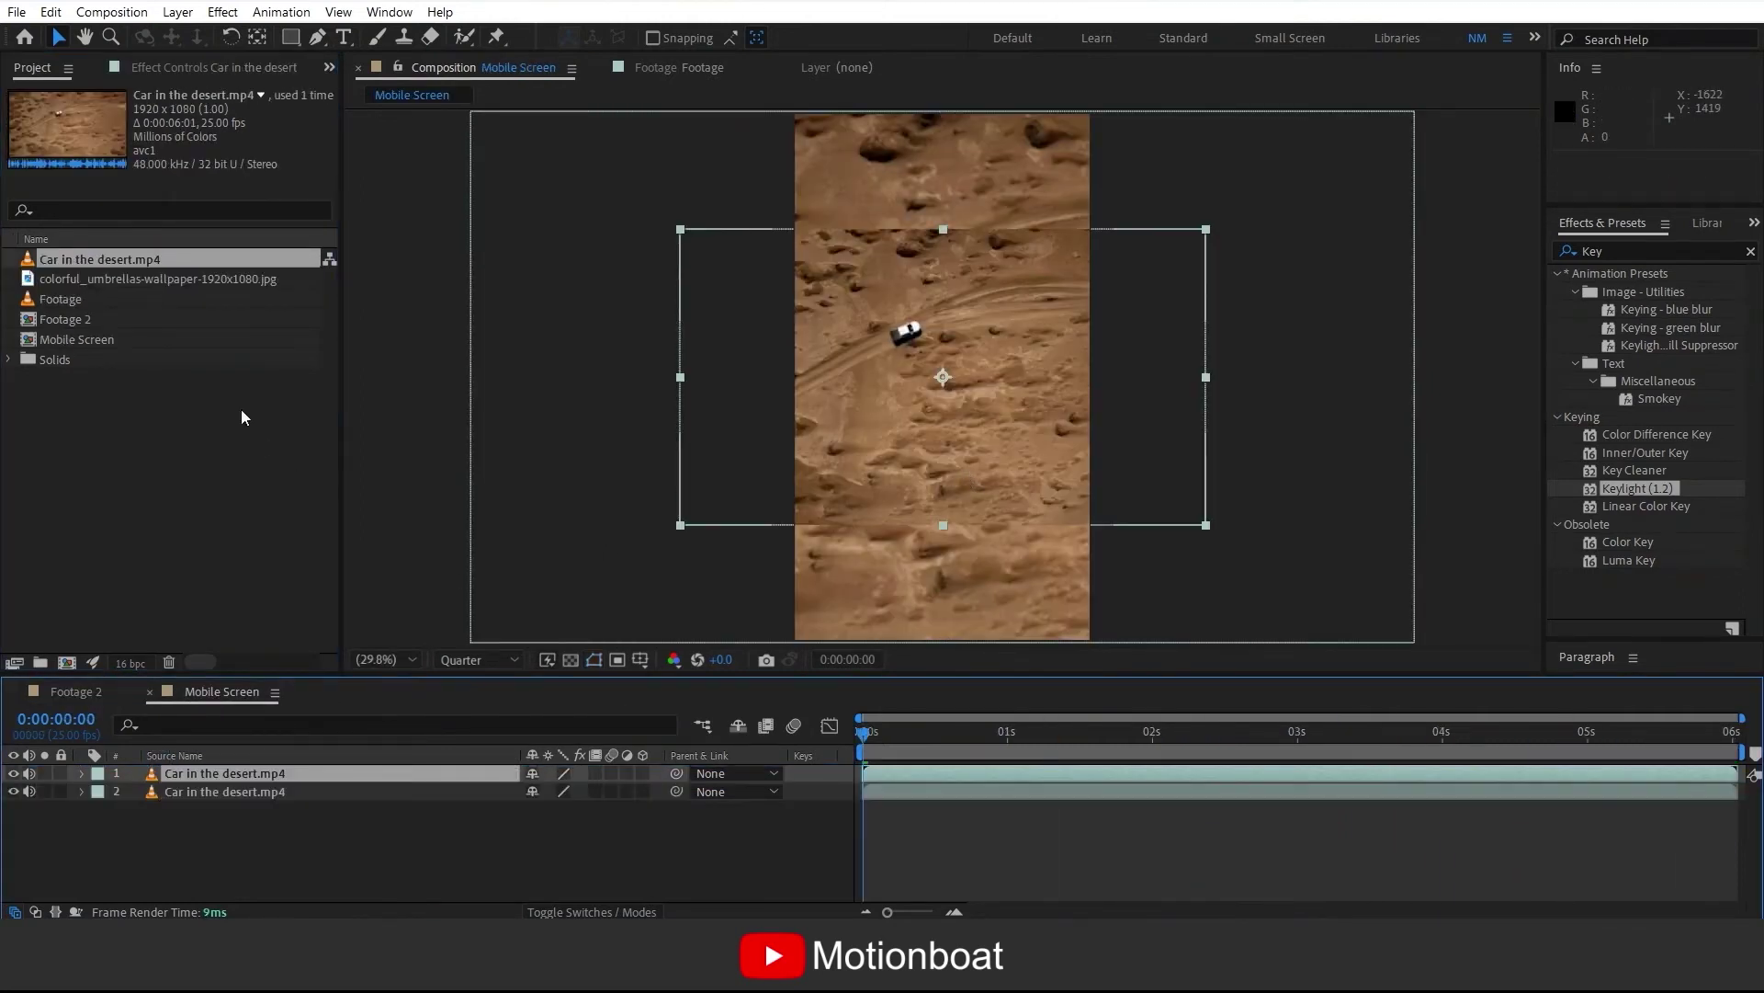
- Add the colorful umbrellas wallpaper above the car video in the Mobile Screen composition and scale it to fill the frame
{"action": "left_click_drag", "start_coordinate": [123, 278], "coordinate": [263, 767]}
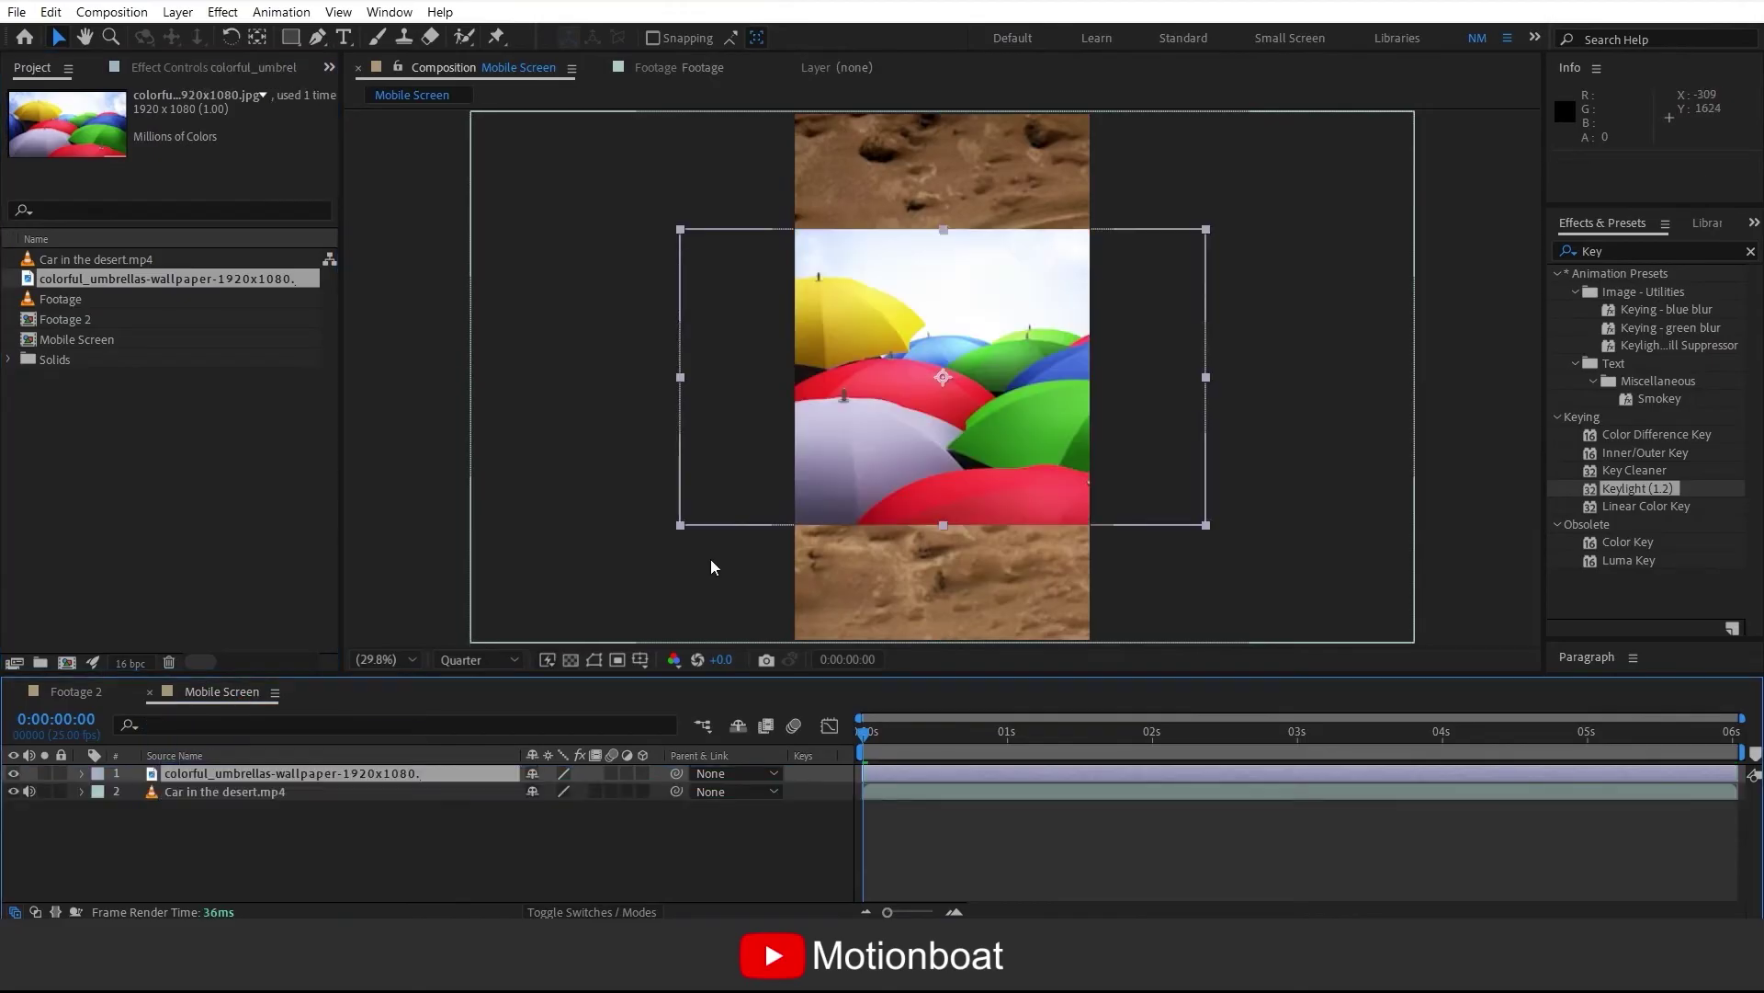
{"action": "left_click_drag", "start_coordinate": [1206, 525], "coordinate": [1320, 645]}
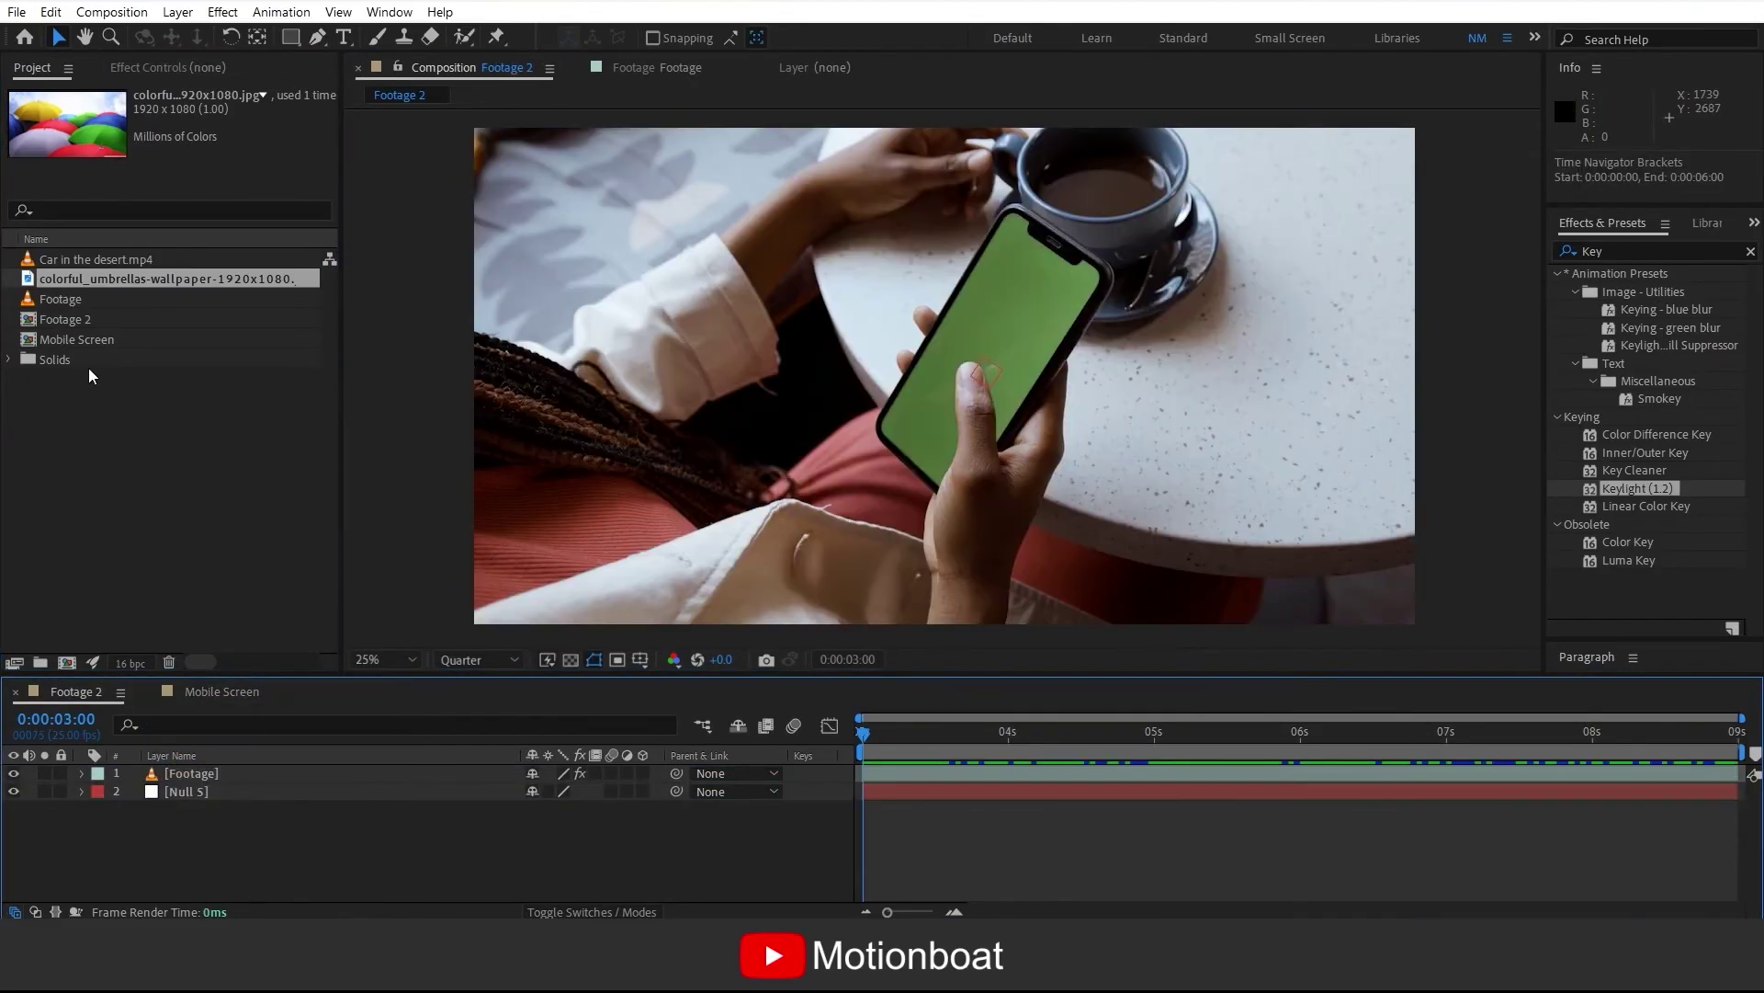
- Place the Mobile Screen composition above the other layers in Footage 2 and parent it to Null 5
{"action": "left_click", "coordinate": [54, 340]}
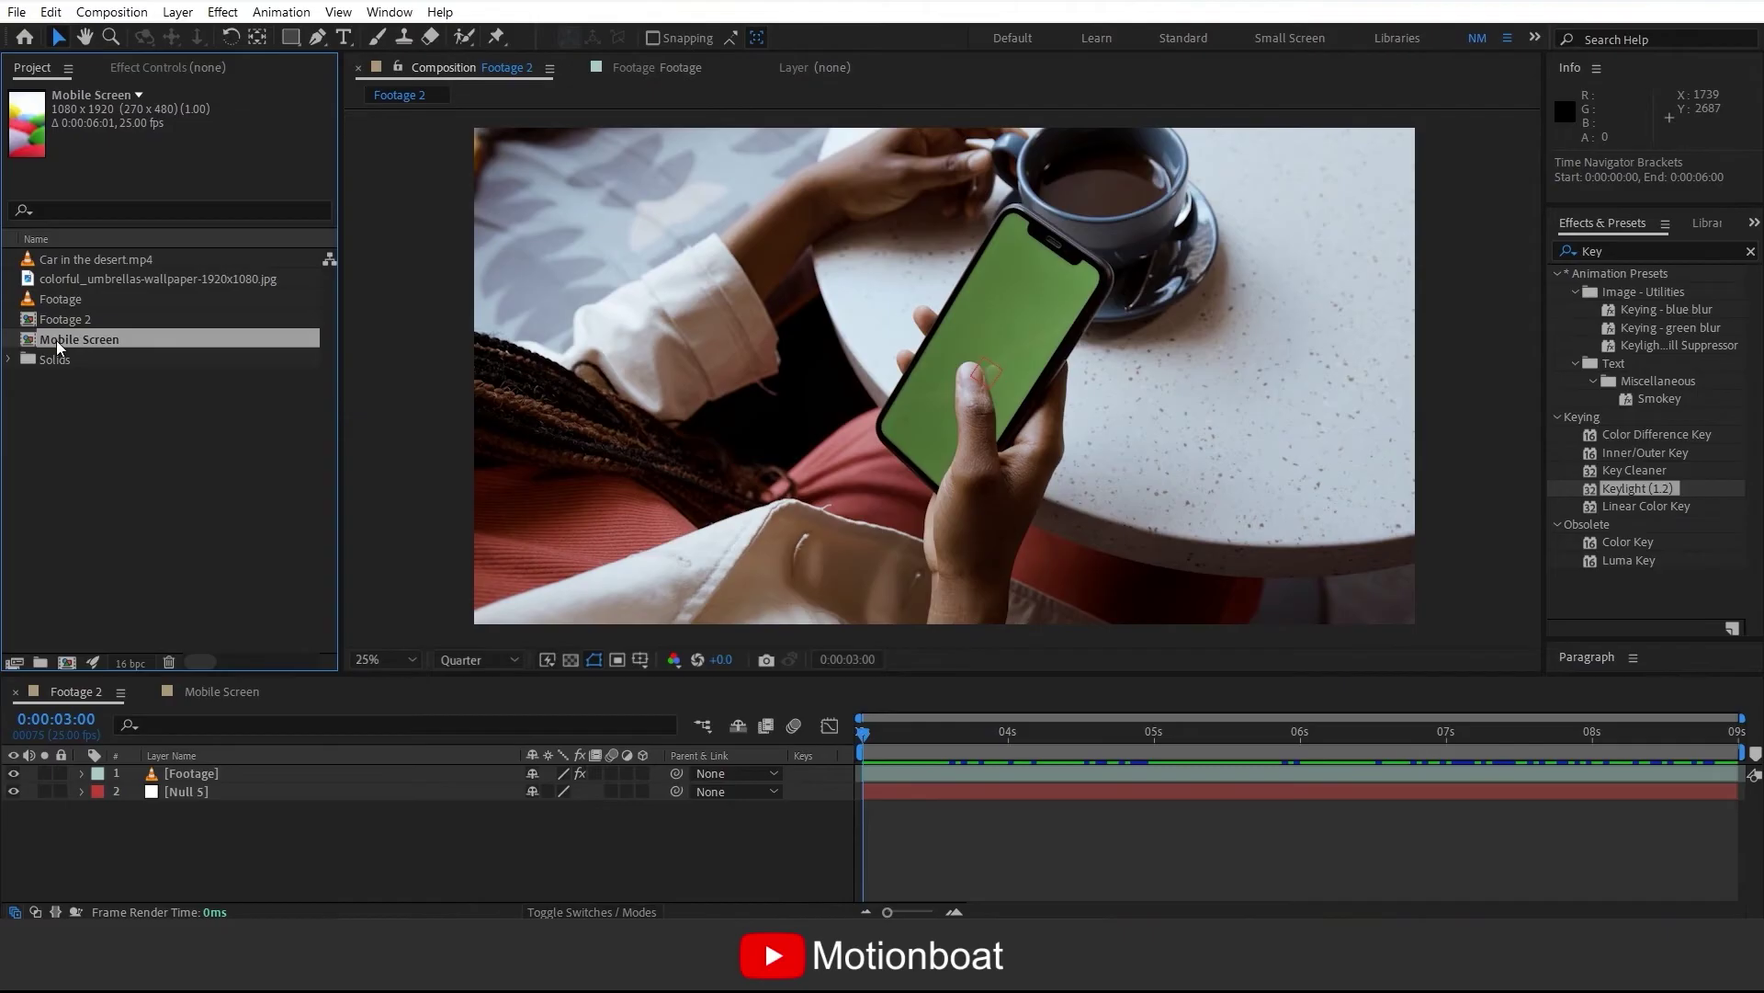
{"action": "left_click_drag", "start_coordinate": [57, 340], "coordinate": [276, 772]}
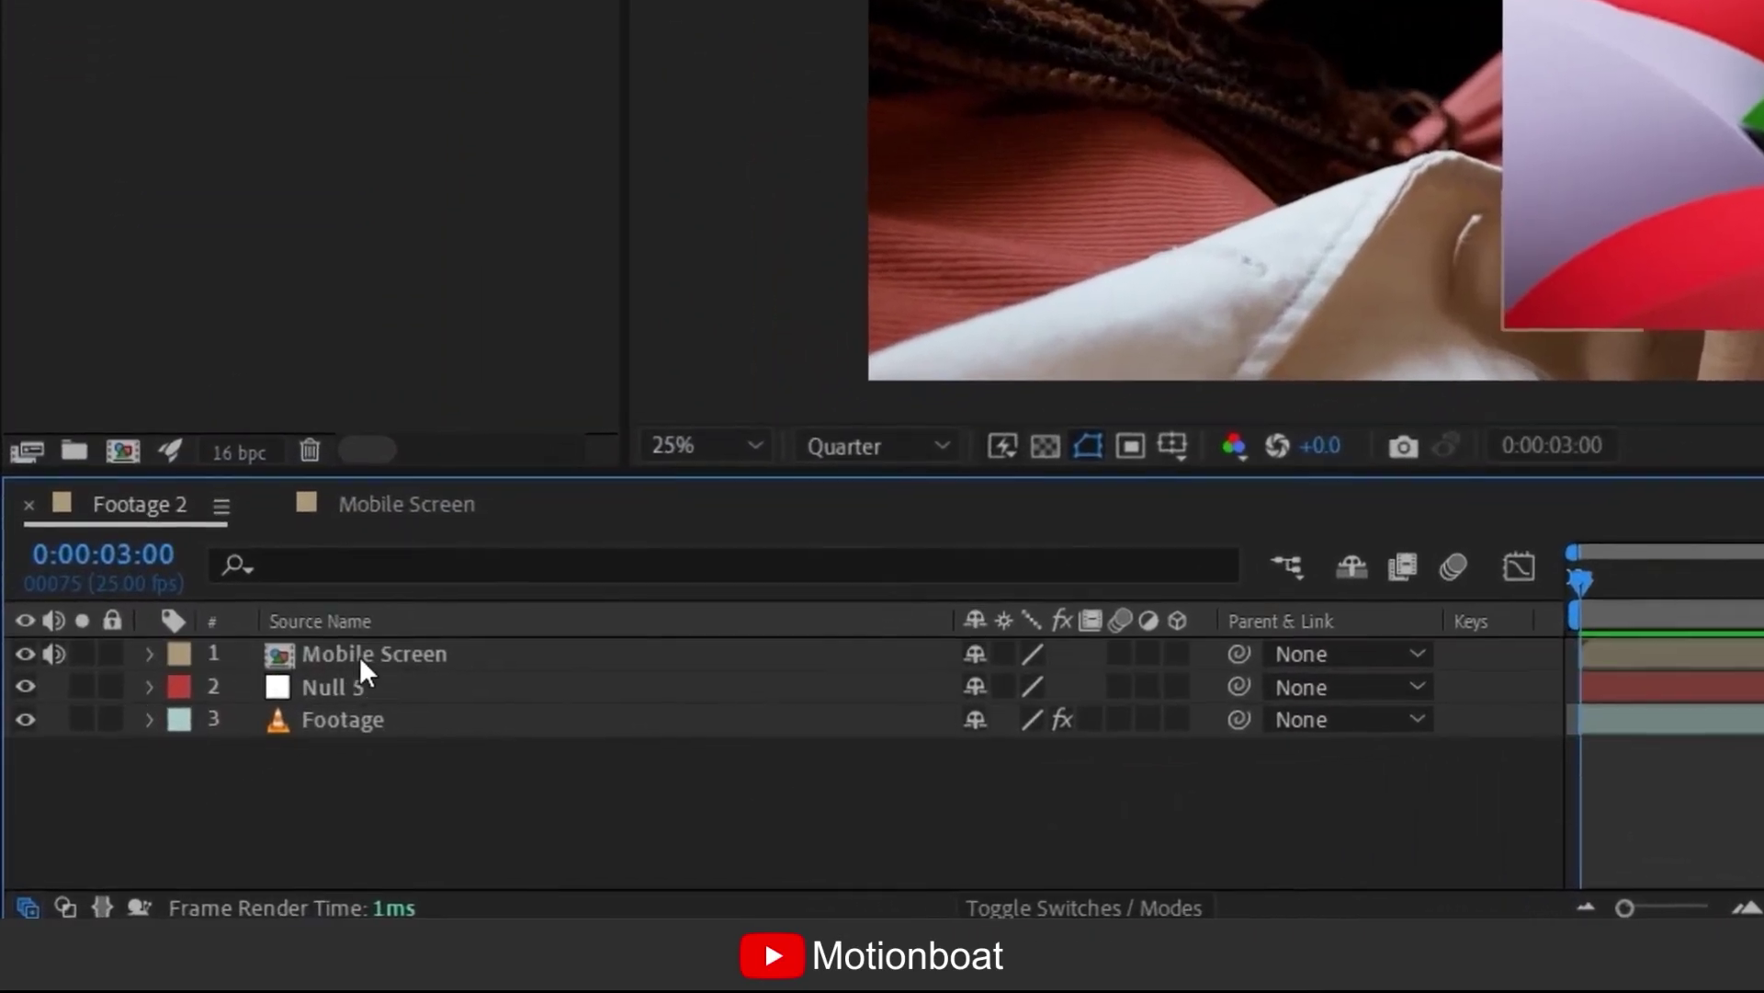
{"action": "left_click_drag", "start_coordinate": [1241, 652], "coordinate": [1357, 689]}
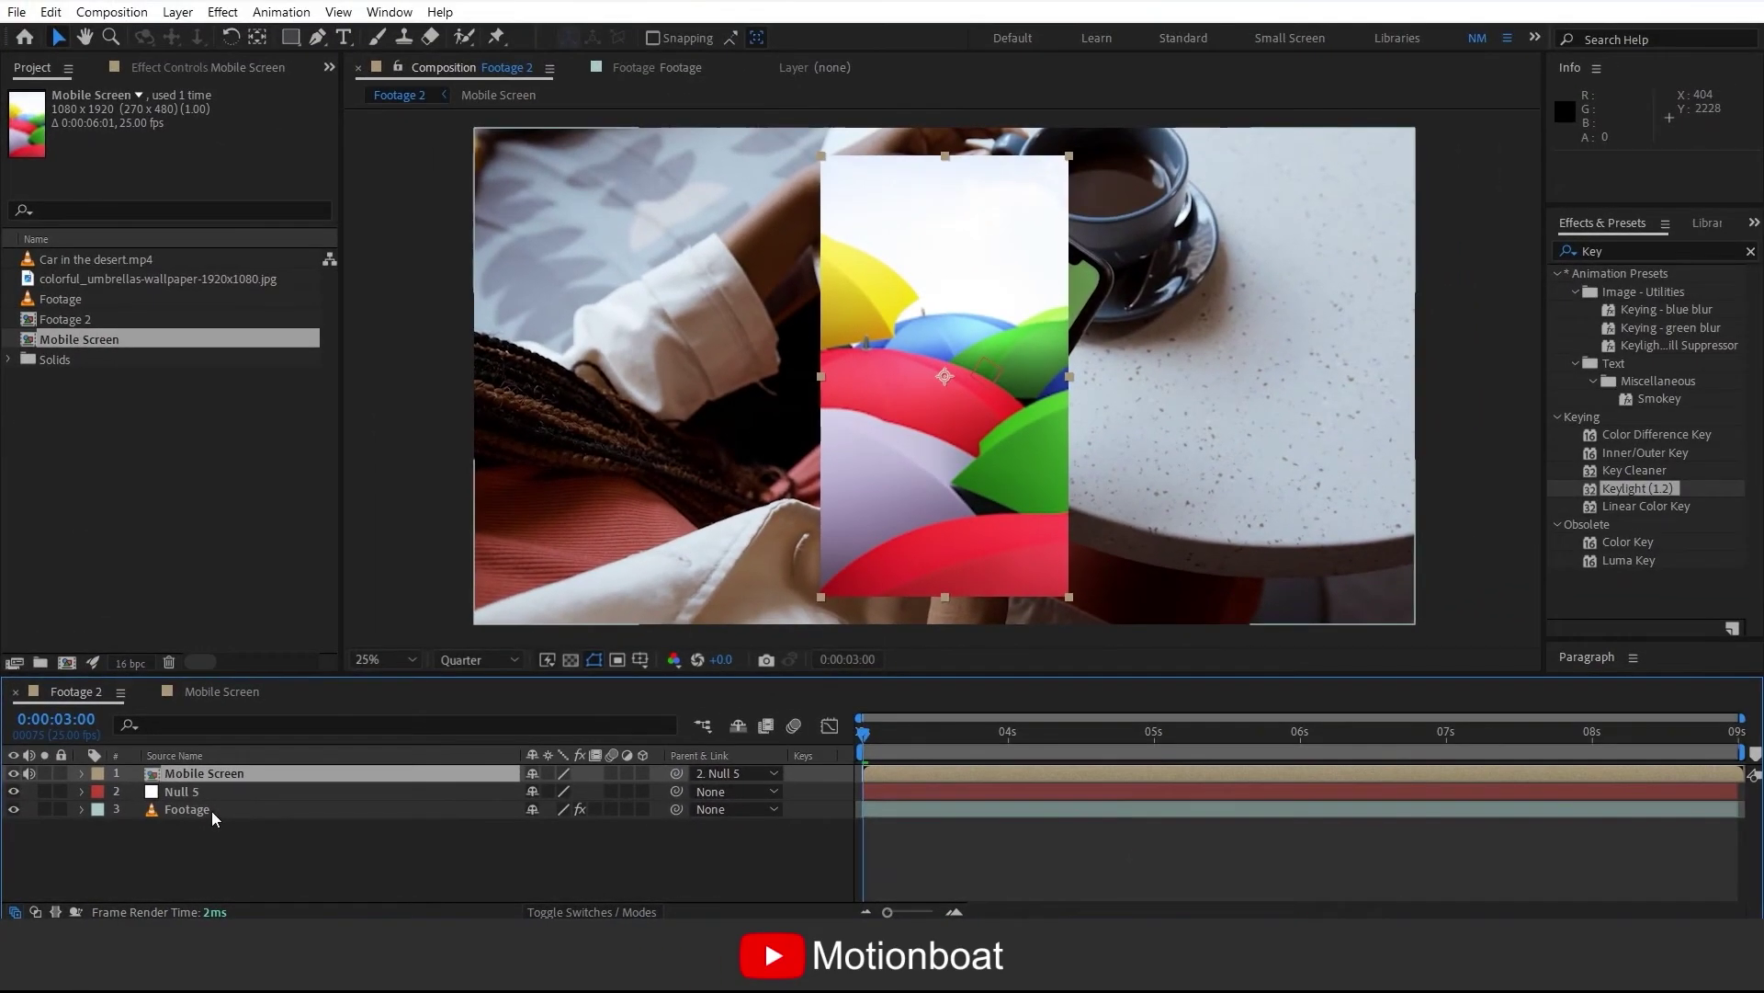
- Scale the Mobile Screen layer to about 54%, rotate it to about -2.6°, and position it over the phone's green screen
{"action": "key", "text": "s"}
{"action": "left_click_drag", "start_coordinate": [583, 792], "coordinate": [526, 792]}
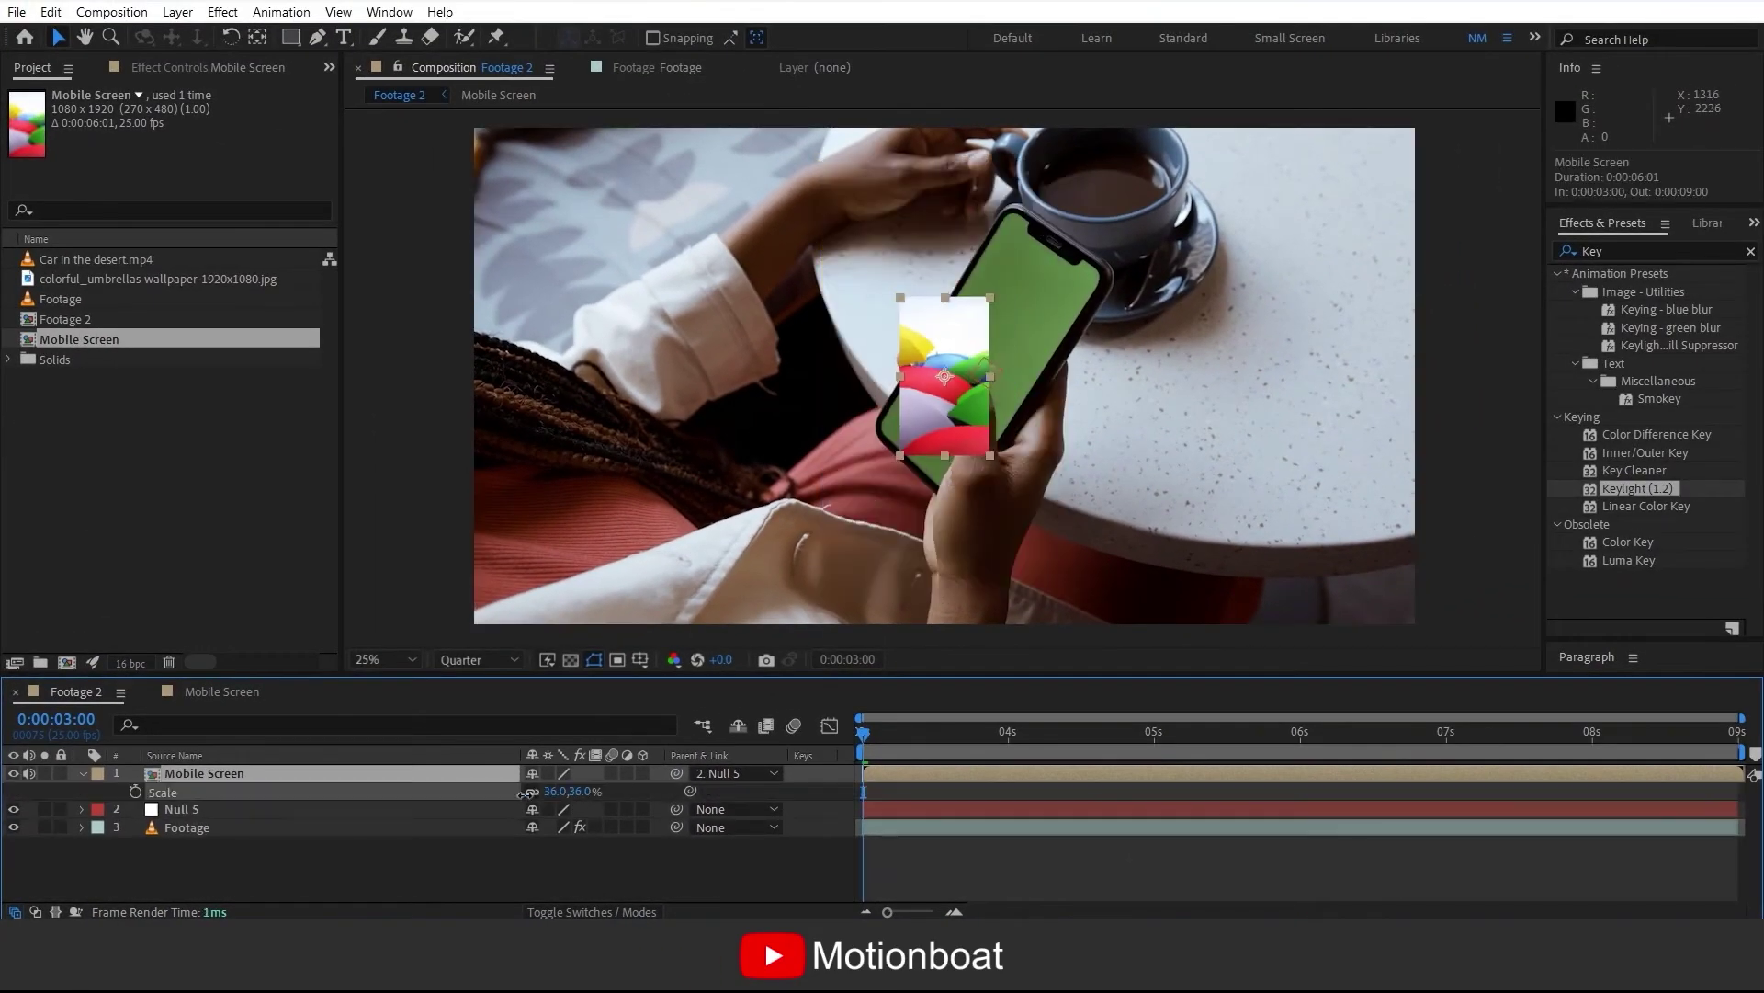
{"action": "mouse_move", "coordinate": [864, 733]}
{"action": "left_mouse_down"}
{"action": "mouse_move", "coordinate": [1735, 734]}
{"action": "mouse_move", "coordinate": [862, 733]}
{"action": "left_mouse_up"}
{"action": "left_click", "coordinate": [197, 773]}
{"action": "left_click_drag", "start_coordinate": [555, 792], "coordinate": [584, 792]}
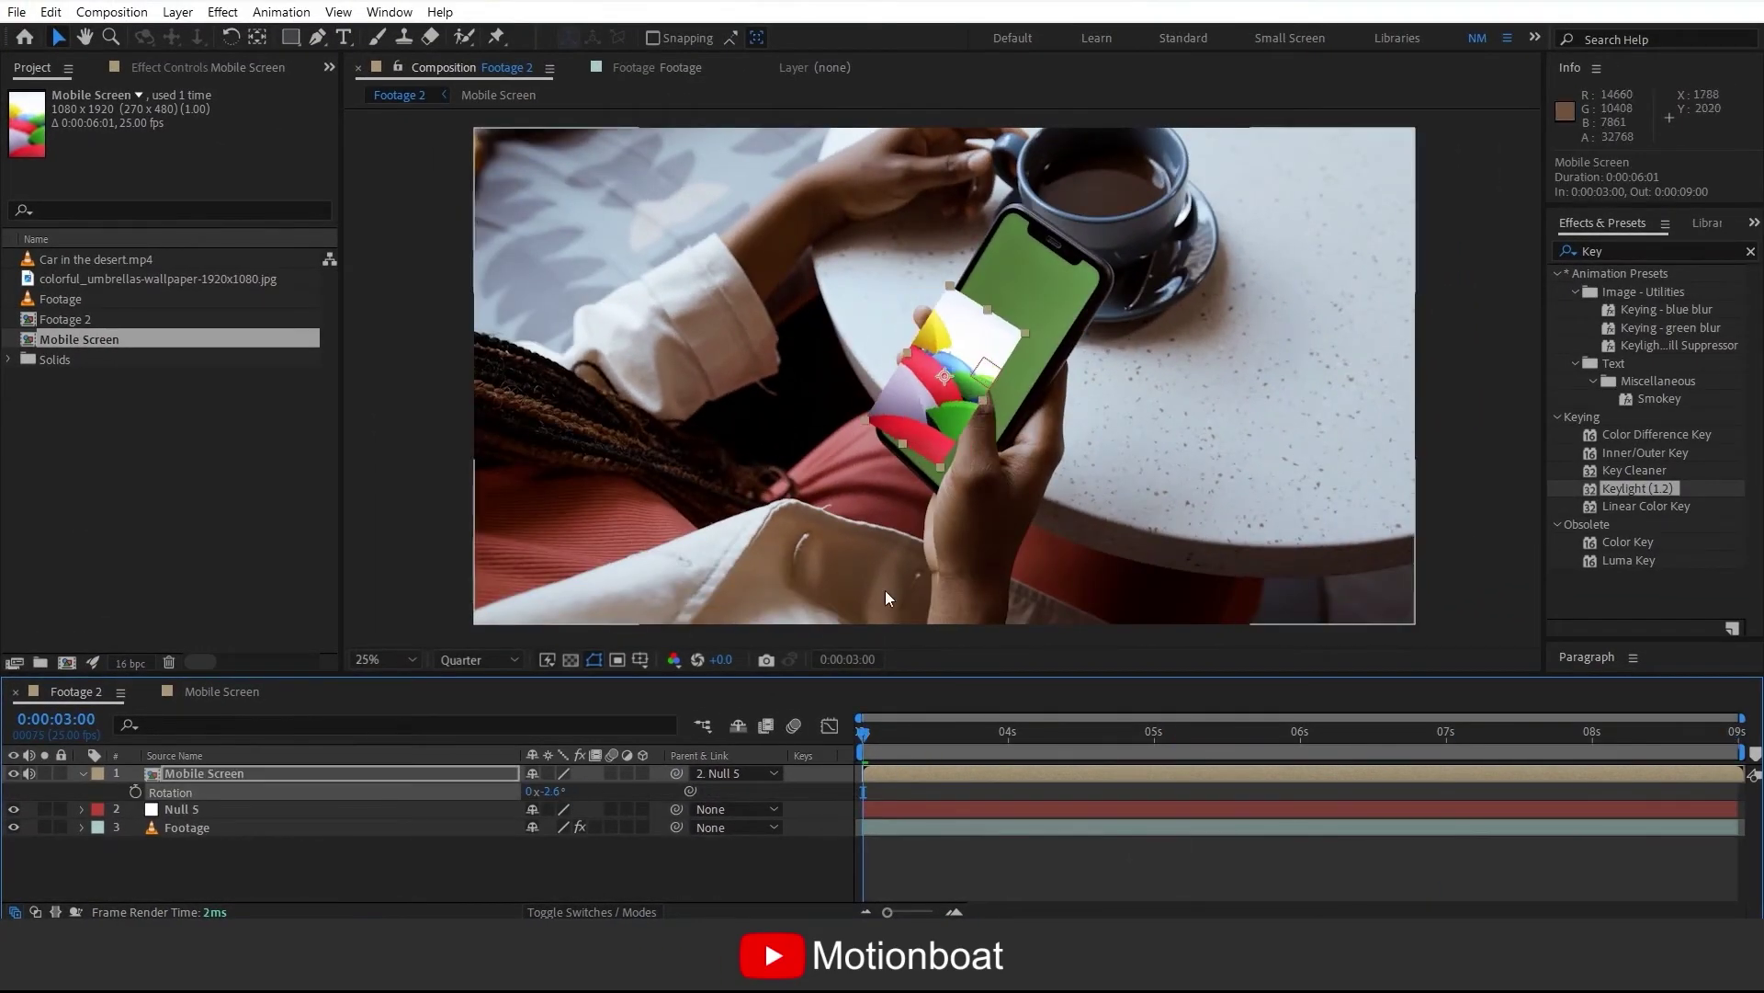
{"action": "left_click_drag", "start_coordinate": [955, 311], "coordinate": [1094, 314]}
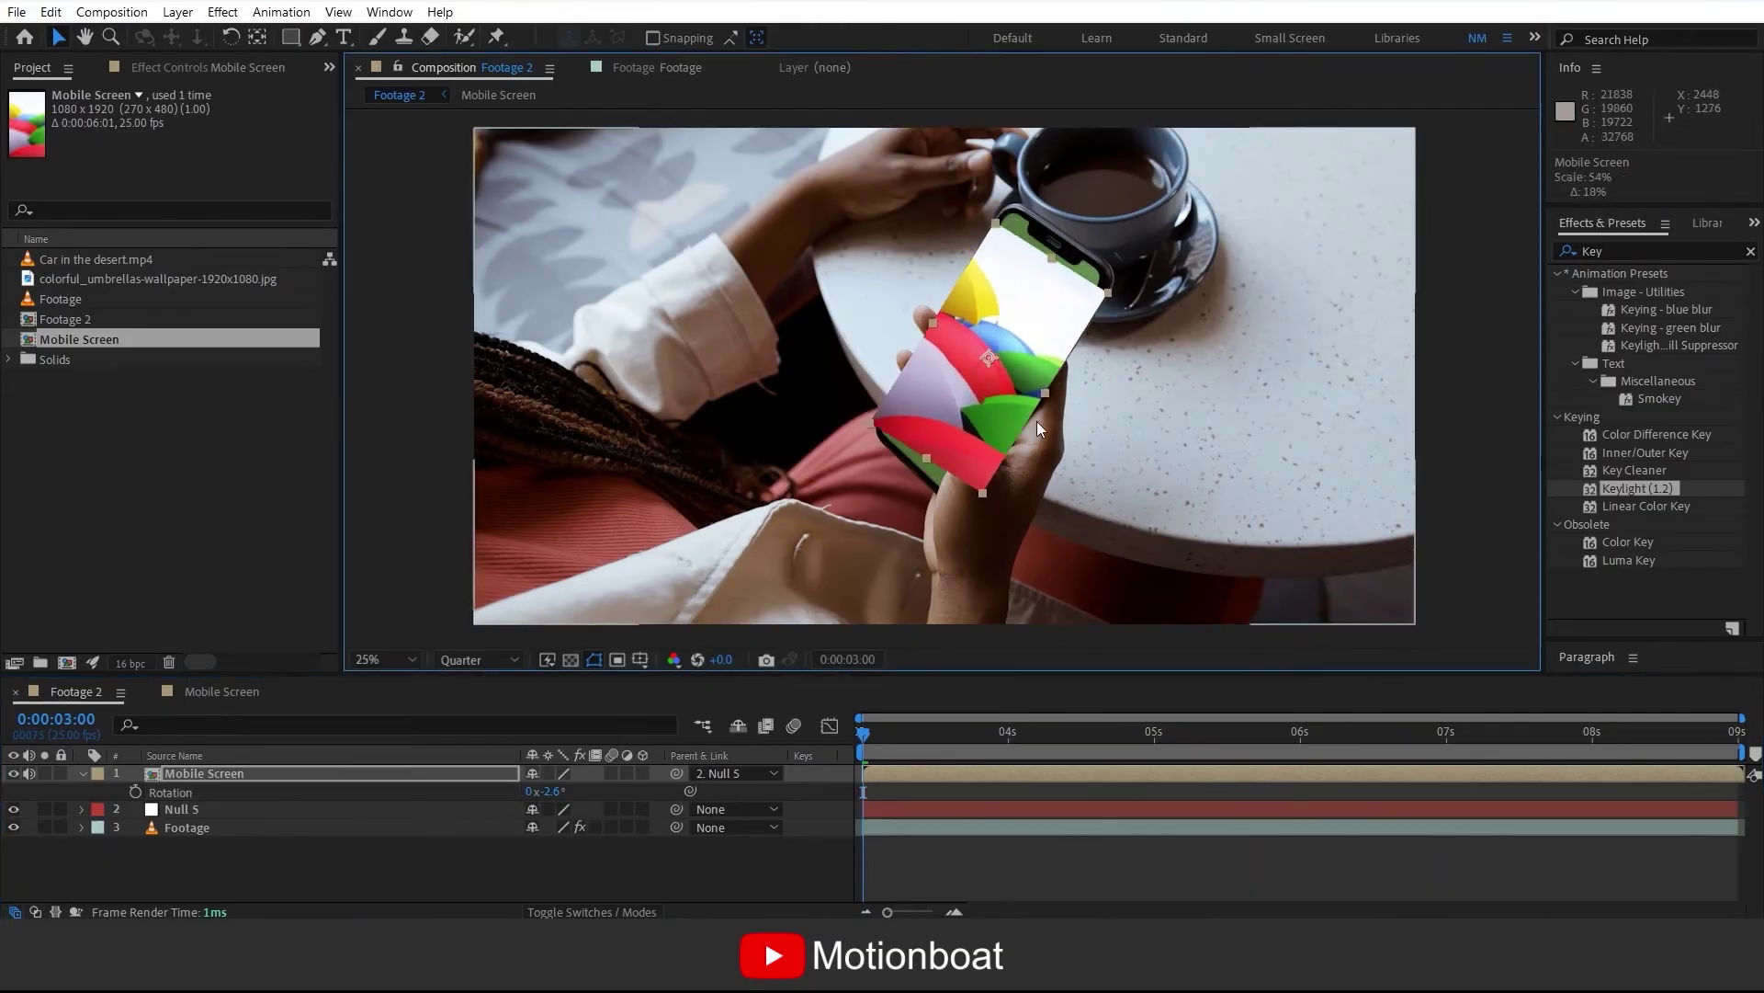
- Apply Corner Pin to the Mobile Screen layer and fit its four corners to the corners of the phone's display
{"action": "left_click", "coordinate": [1751, 252]}
{"action": "type", "text": "Corner"}
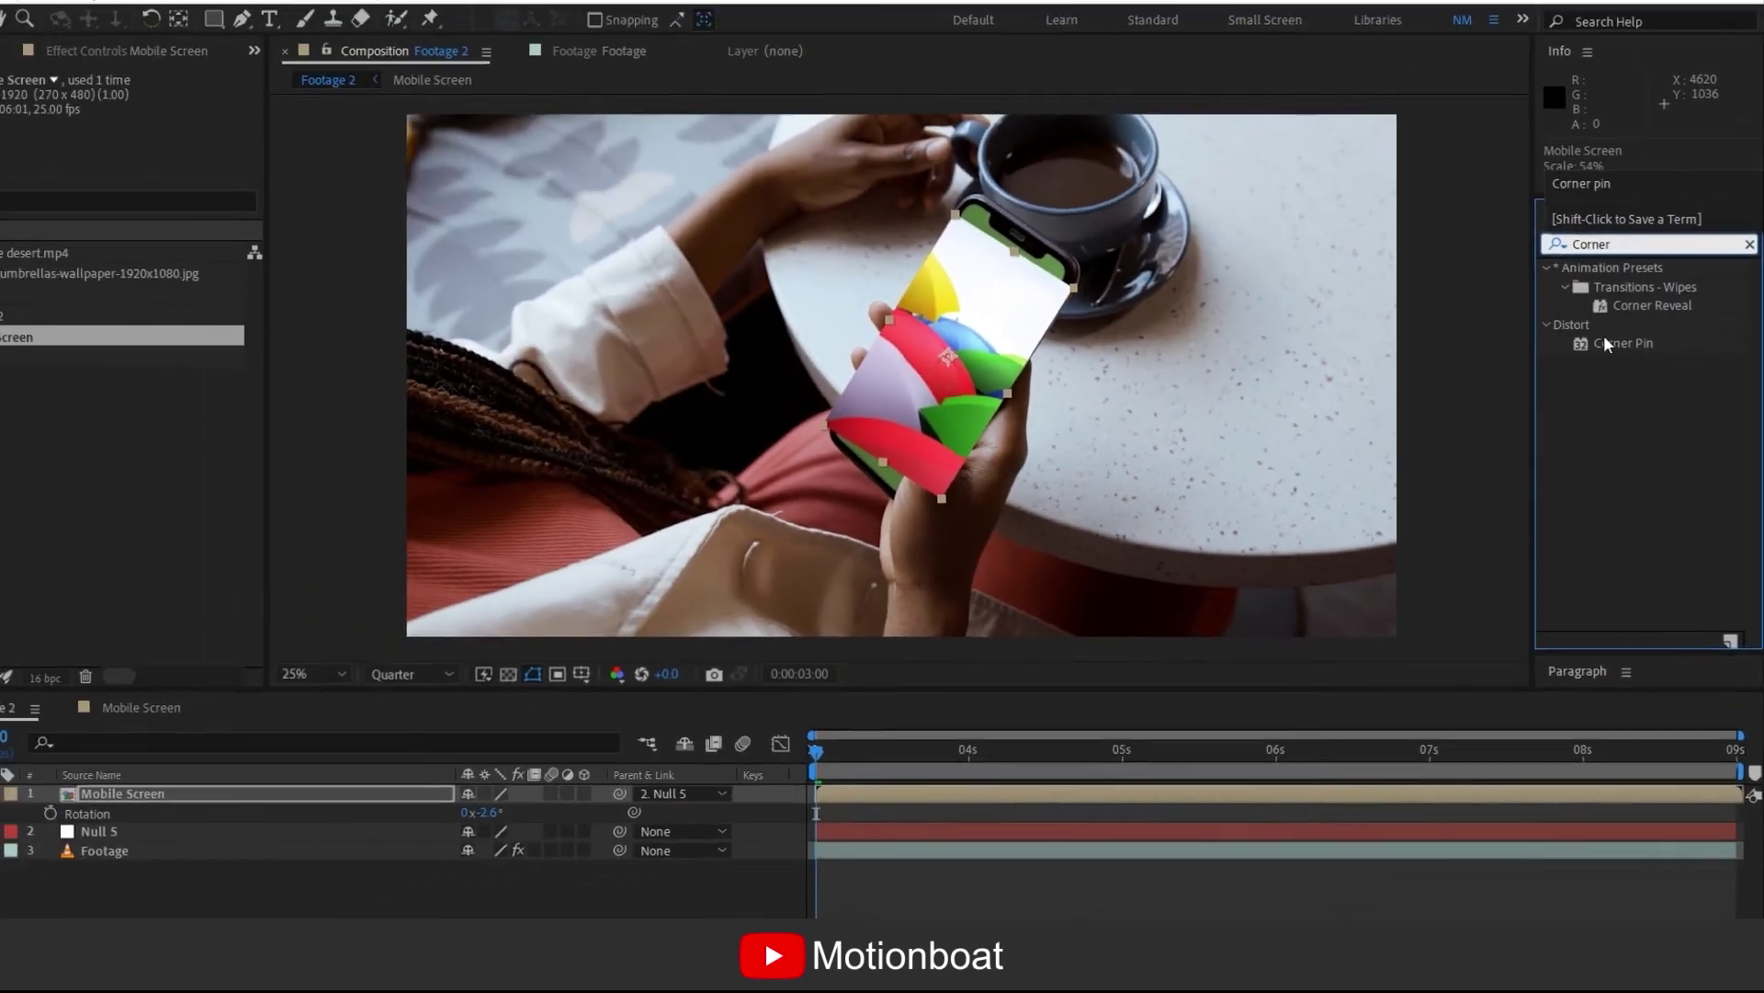
{"action": "left_click_drag", "start_coordinate": [1551, 322], "coordinate": [566, 276]}
{"action": "left_click_drag", "start_coordinate": [1006, 310], "coordinate": [1010, 311]}
{"action": "left_click_drag", "start_coordinate": [995, 223], "coordinate": [1009, 204]}
{"action": "left_click_drag", "start_coordinate": [1108, 292], "coordinate": [1116, 274]}
{"action": "left_click_drag", "start_coordinate": [869, 423], "coordinate": [868, 436]}
{"action": "left_click_drag", "start_coordinate": [982, 493], "coordinate": [968, 516]}
{"action": "left_click_drag", "start_coordinate": [867, 435], "coordinate": [870, 429]}
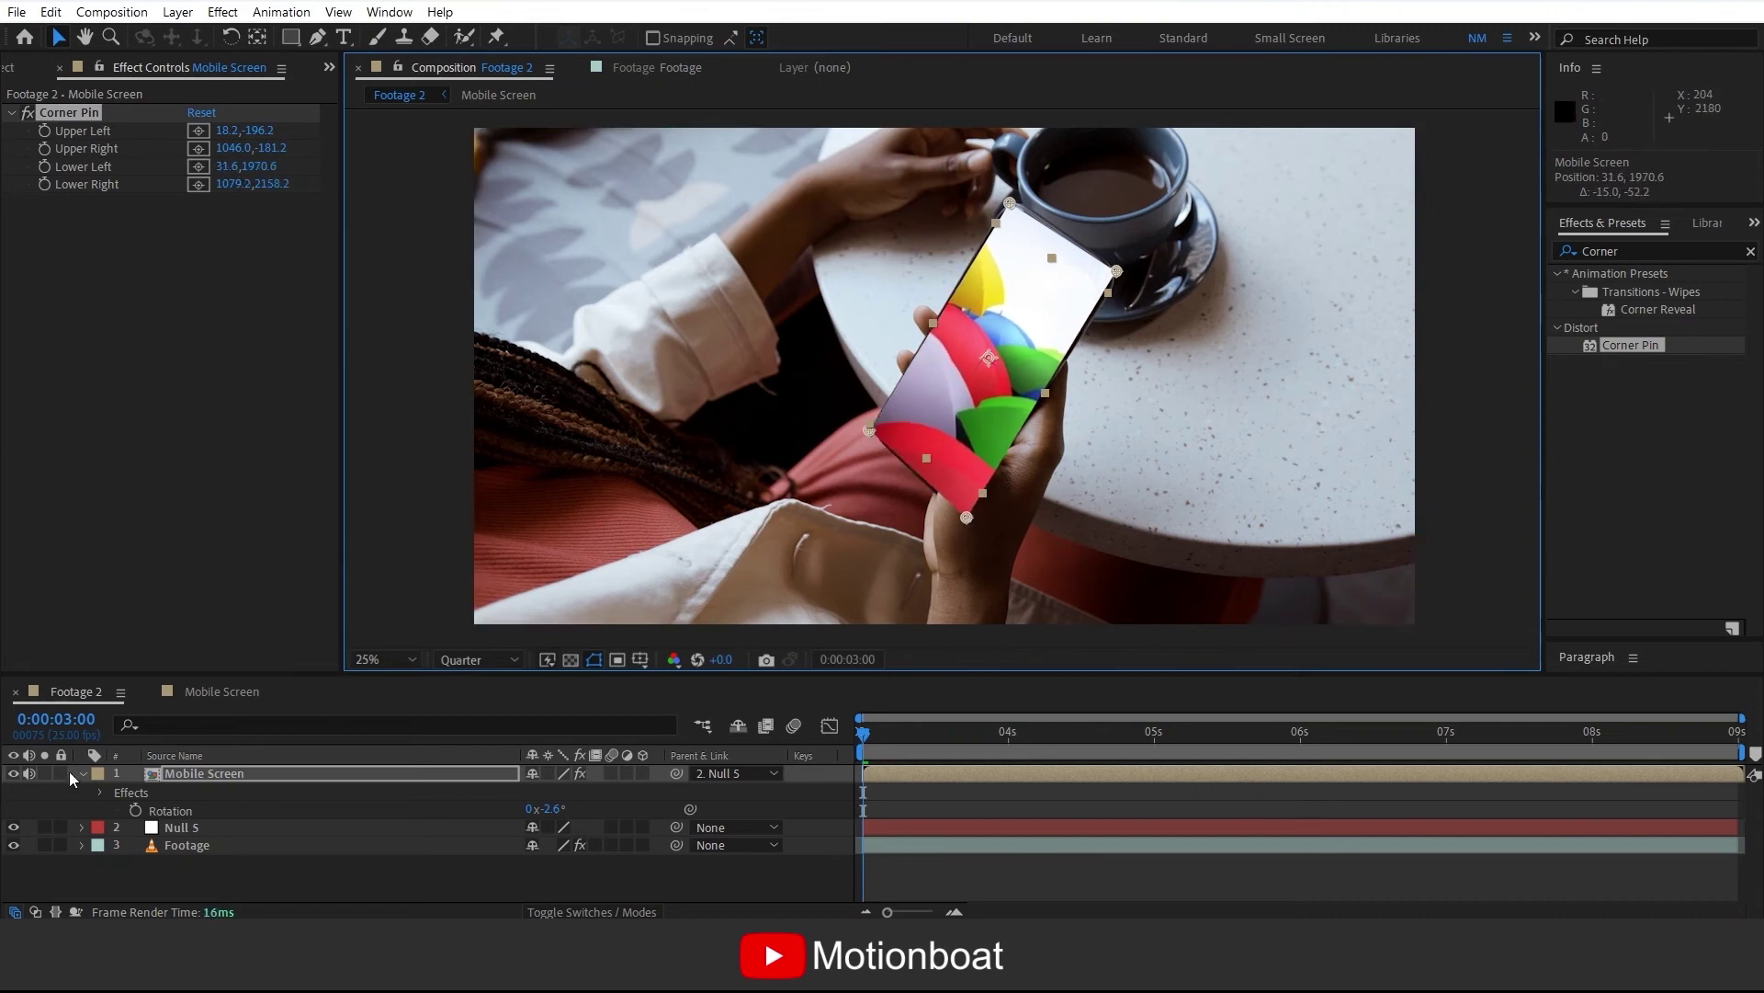
- Collapse the Mobile Screen layer's properties and move the layer beneath Footage in the stack
{"action": "left_click", "coordinate": [82, 773]}
{"action": "left_click", "coordinate": [138, 864]}
{"action": "left_click_drag", "start_coordinate": [185, 775], "coordinate": [235, 834]}
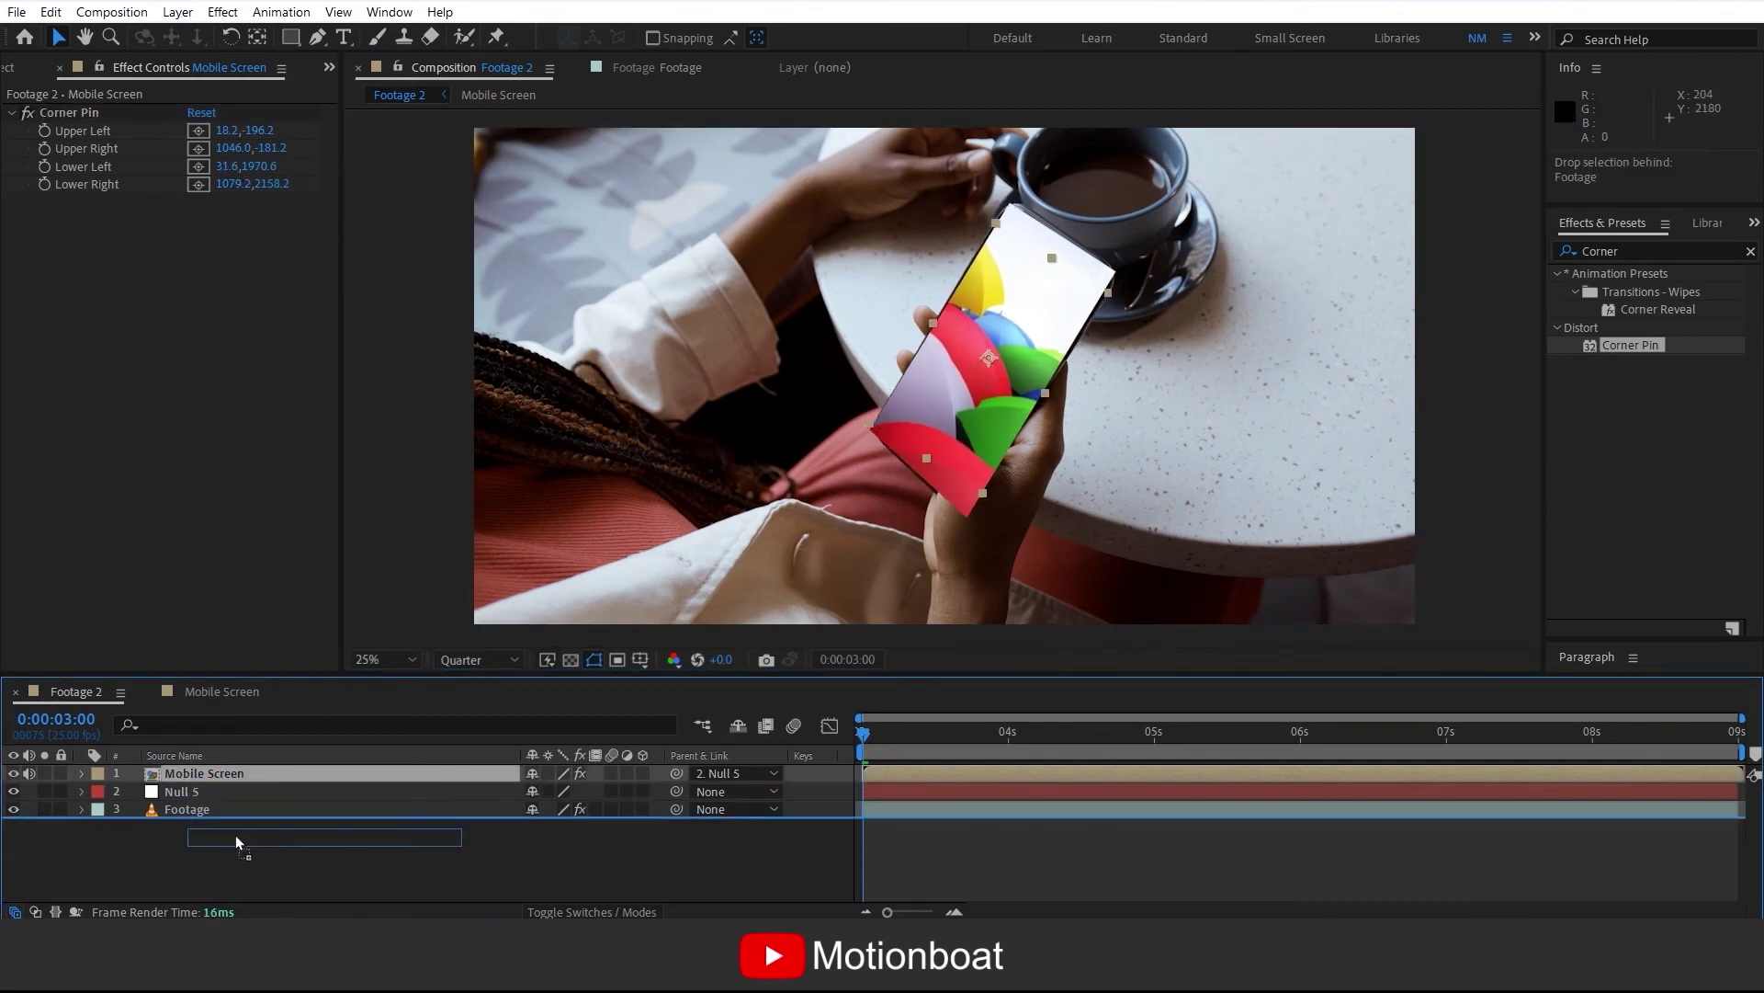
- Apply Keylight (1.2) to the Footage layer and sample the phone's green as the screen colour
{"action": "left_click", "coordinate": [187, 791]}
{"action": "left_click", "coordinate": [1620, 250]}
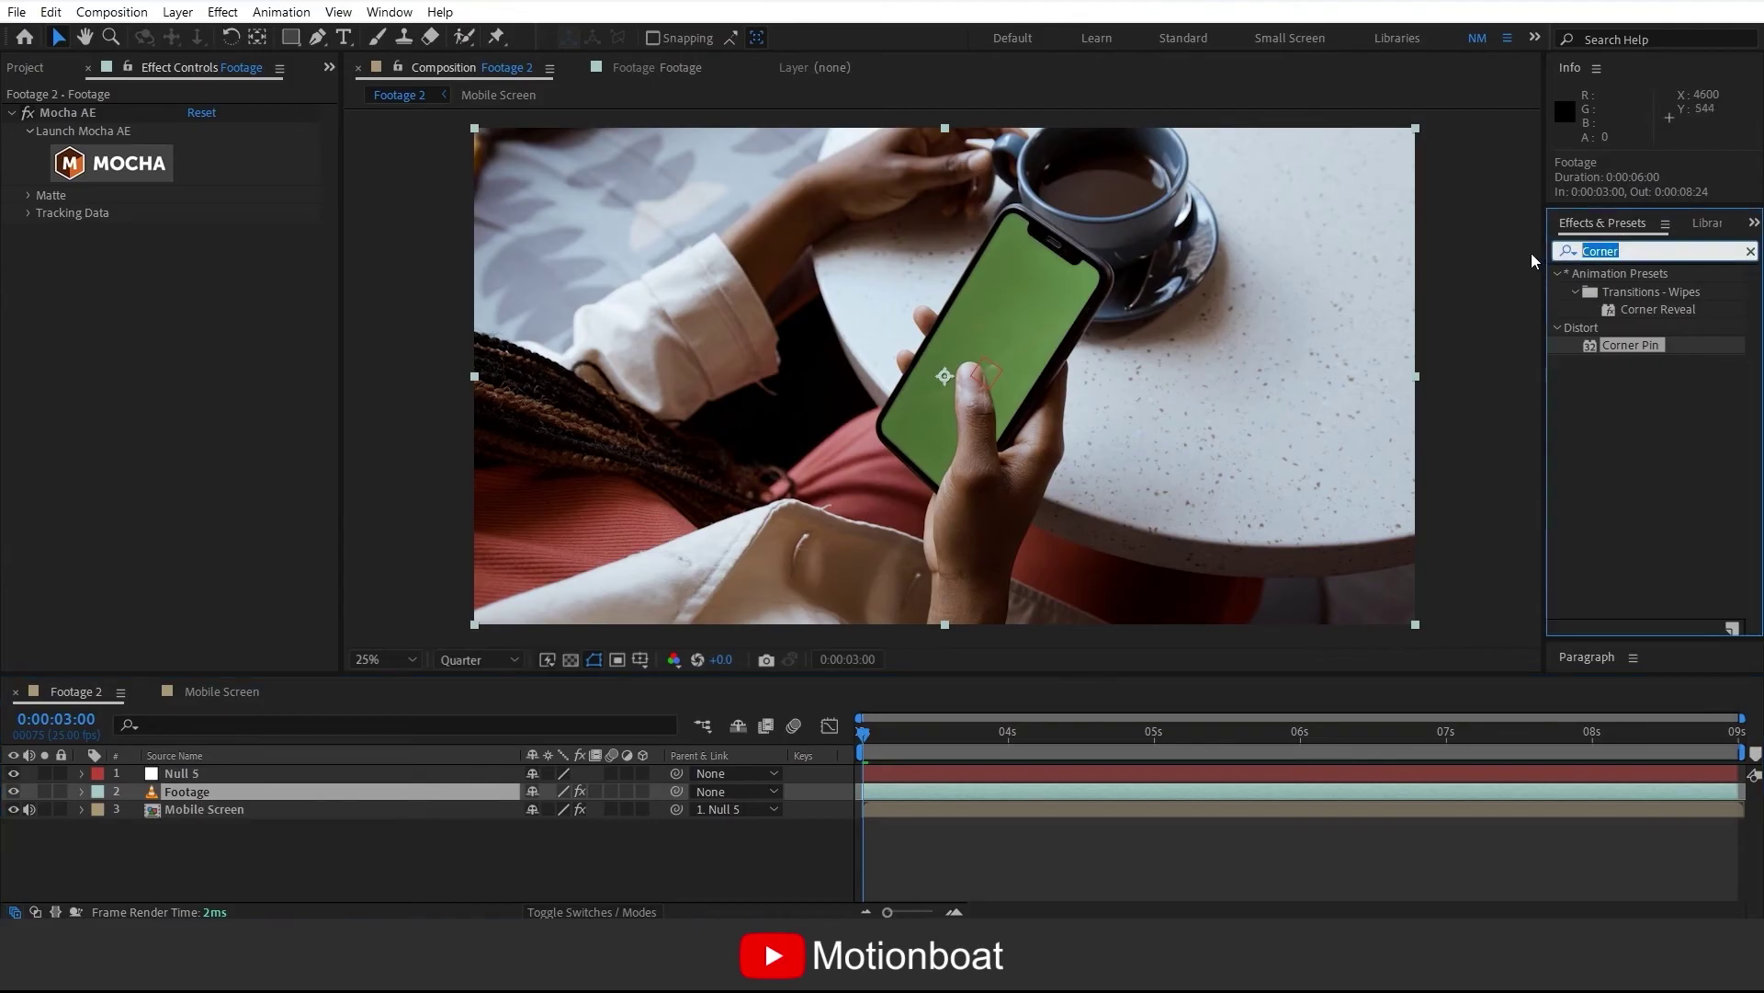
{"action": "type", "text": "Keylight"}
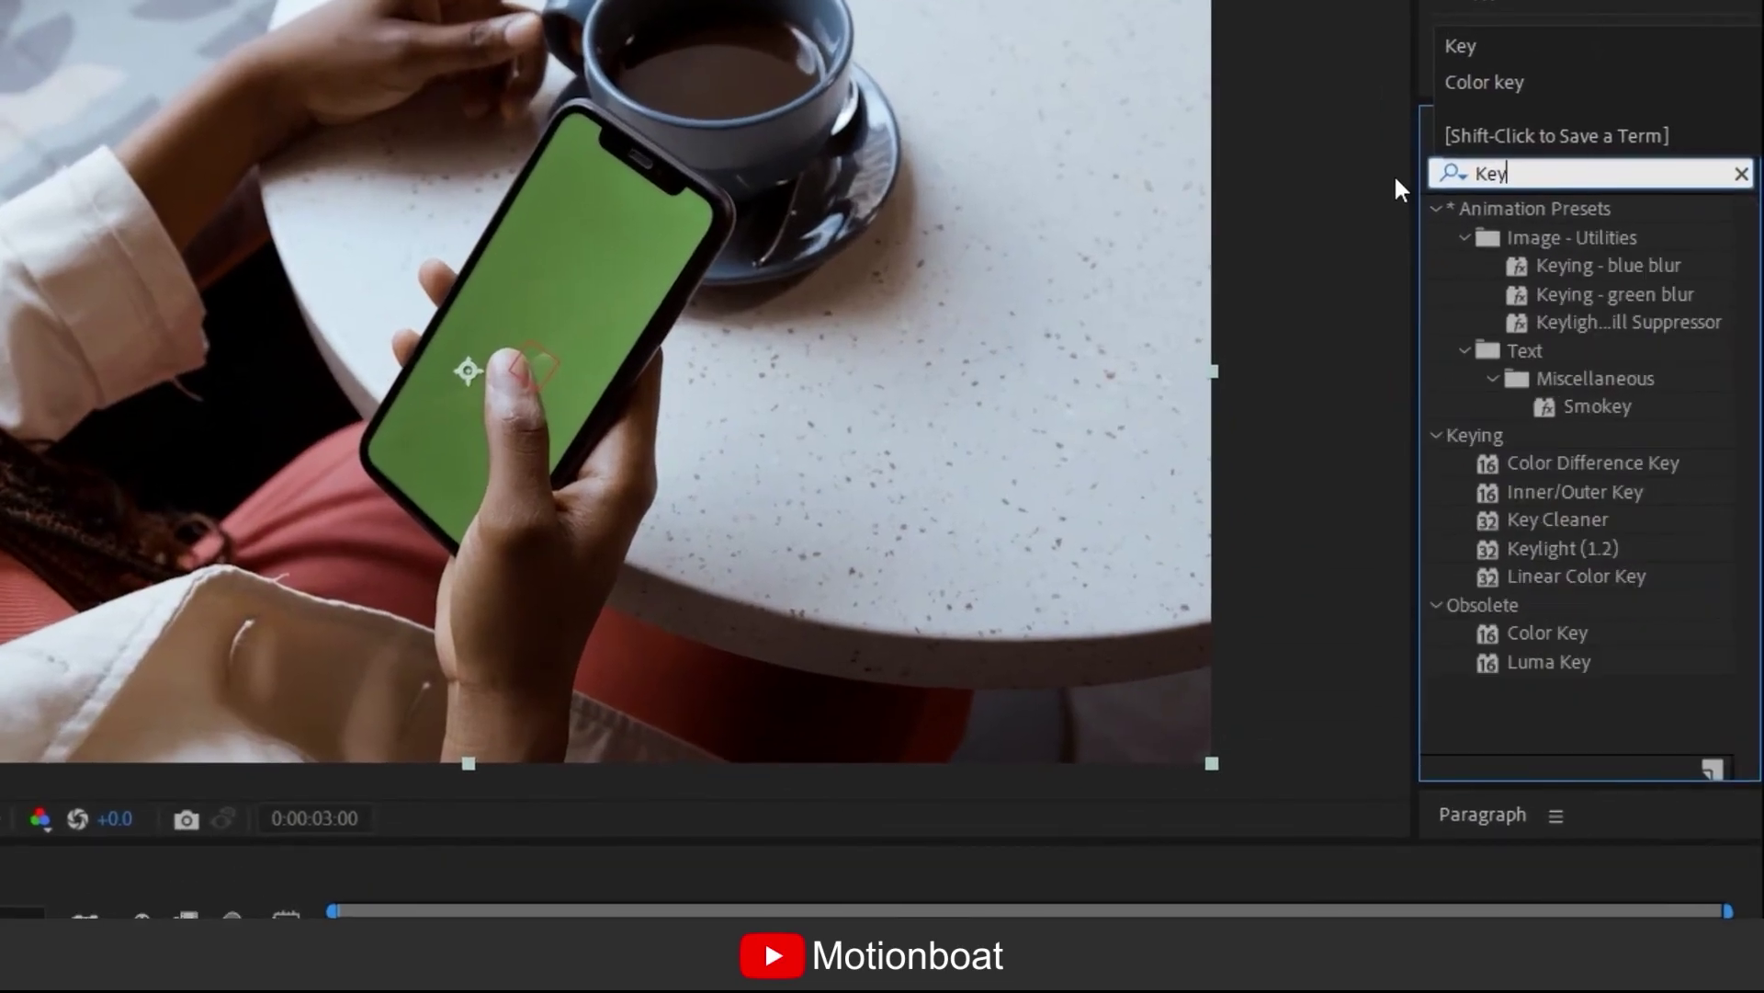
{"action": "left_click_drag", "start_coordinate": [1553, 321], "coordinate": [204, 804]}
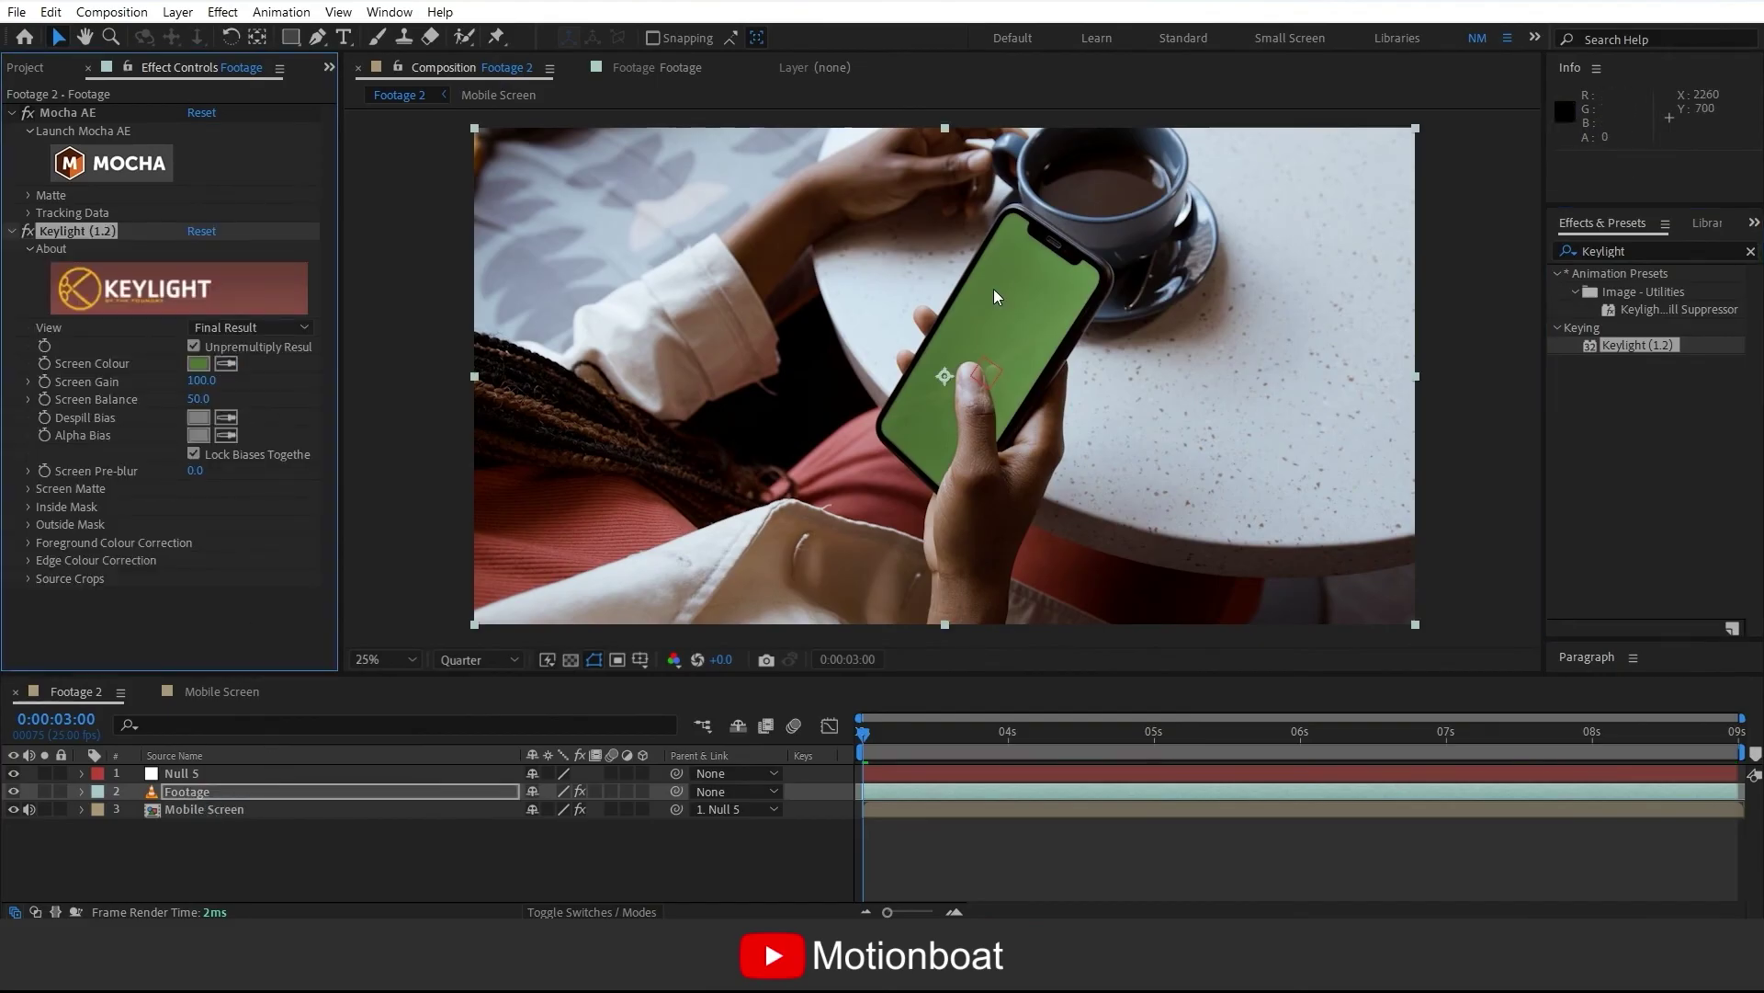
- In Mobile Screen, keyframe the umbrella layer's position from 540, 960 at 0:00:02:02 to 540, -968 at 0:00:02:10, and parent the car video to it
{"action": "left_click", "coordinate": [207, 810]}
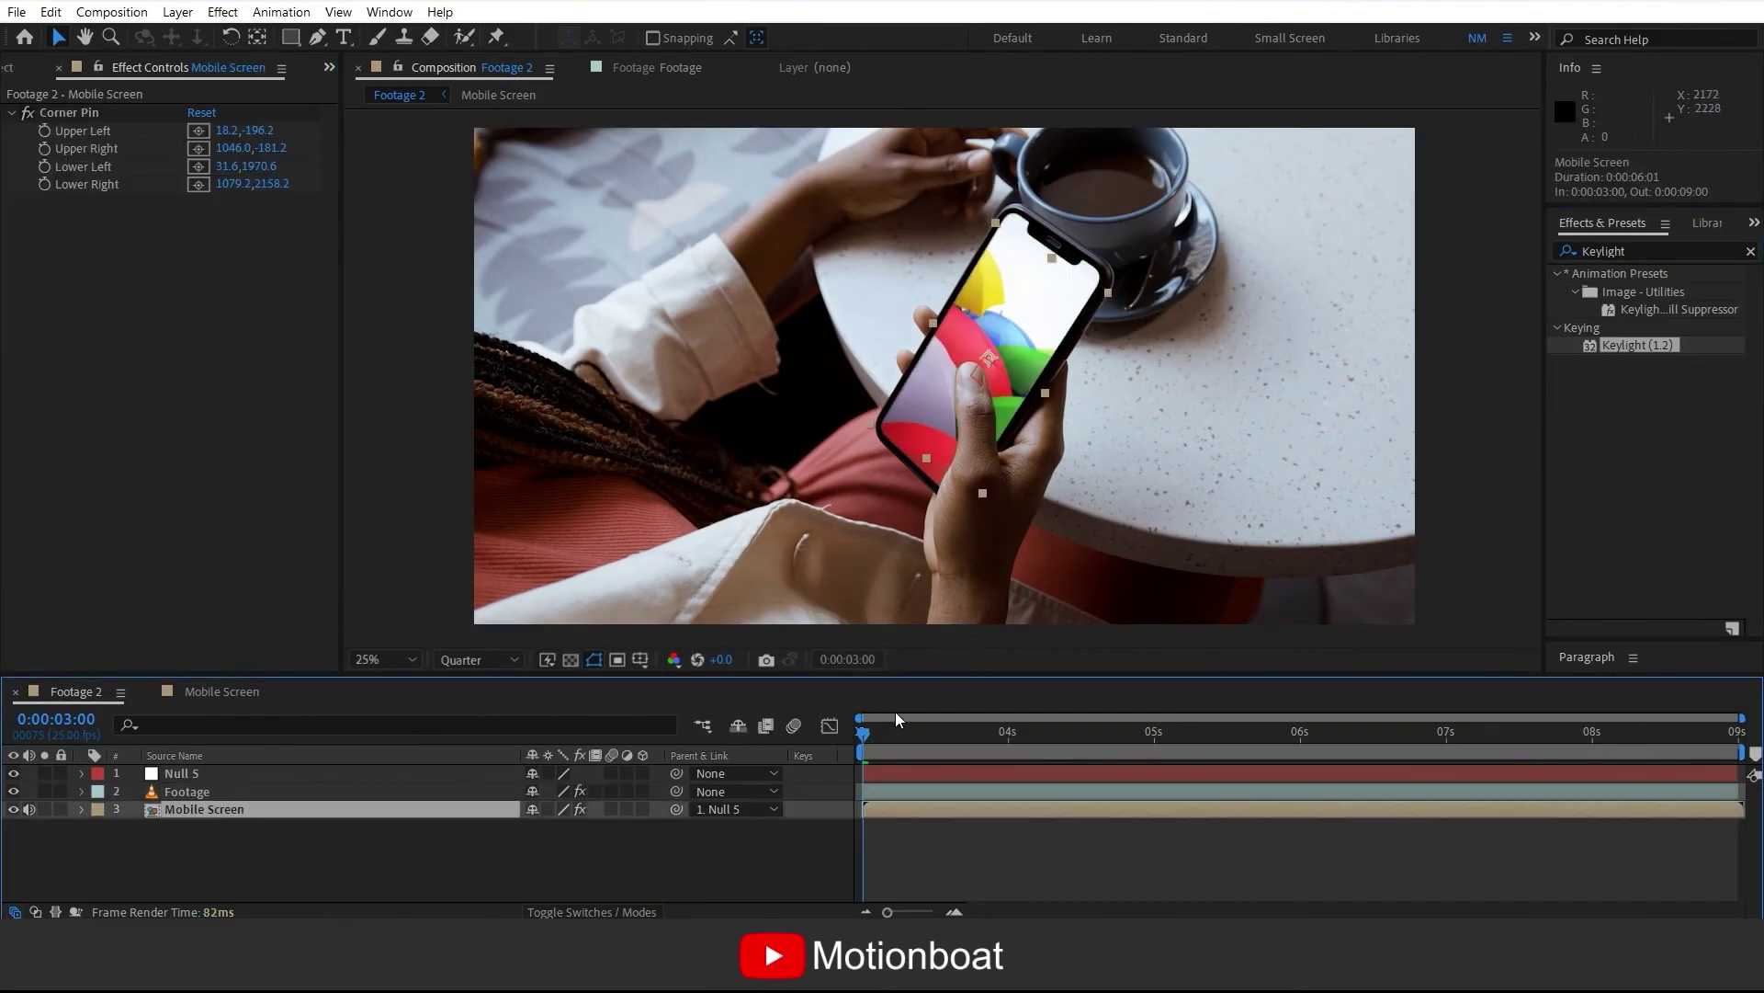
{"action": "left_click_drag", "start_coordinate": [906, 733], "coordinate": [1103, 733]}
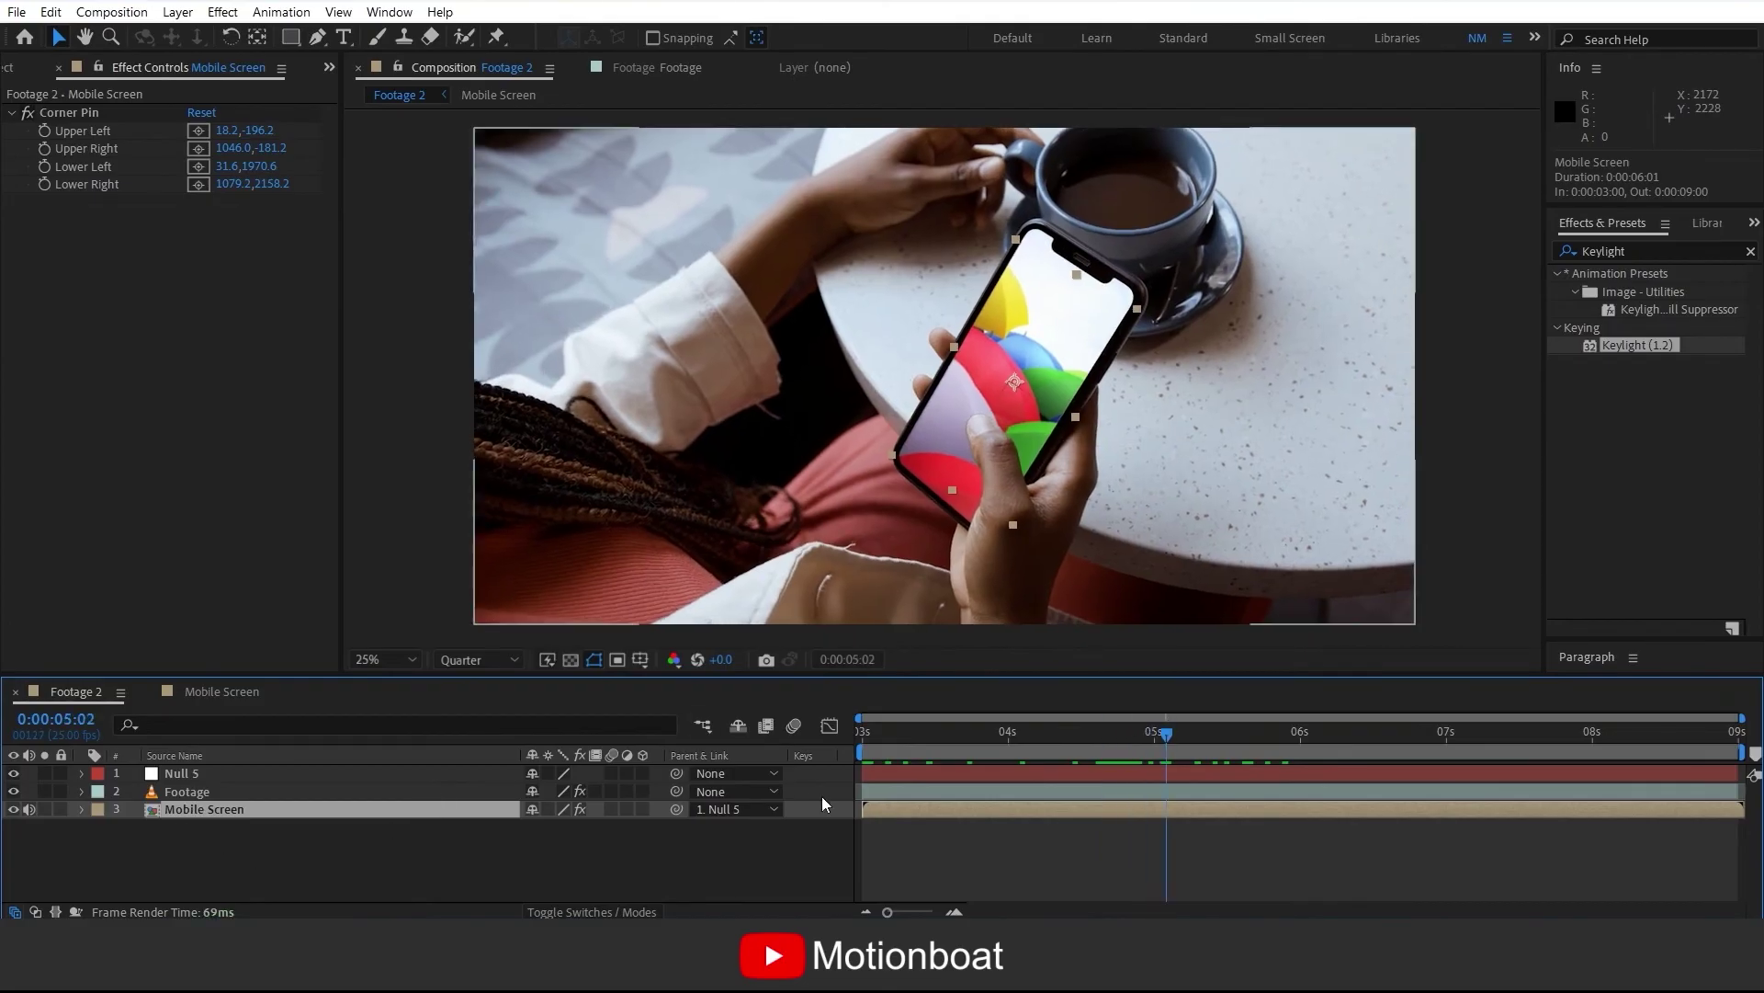
{"action": "double_click", "coordinate": [1169, 814]}
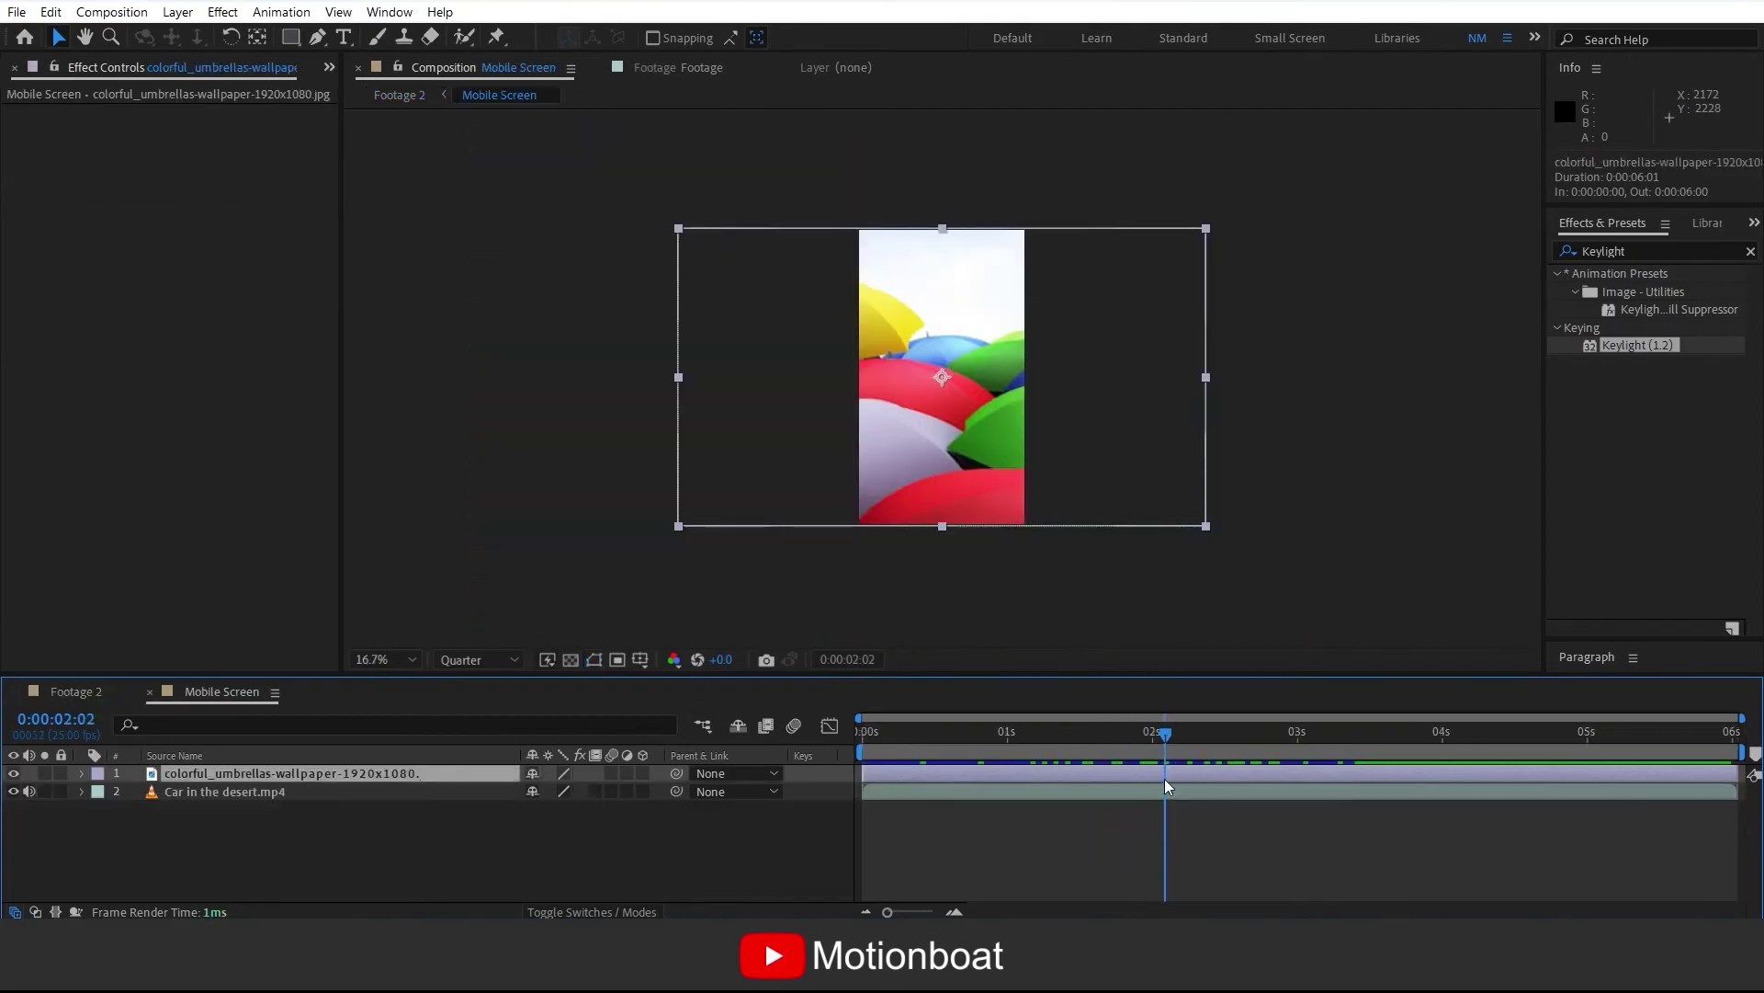
{"action": "key", "text": "p"}
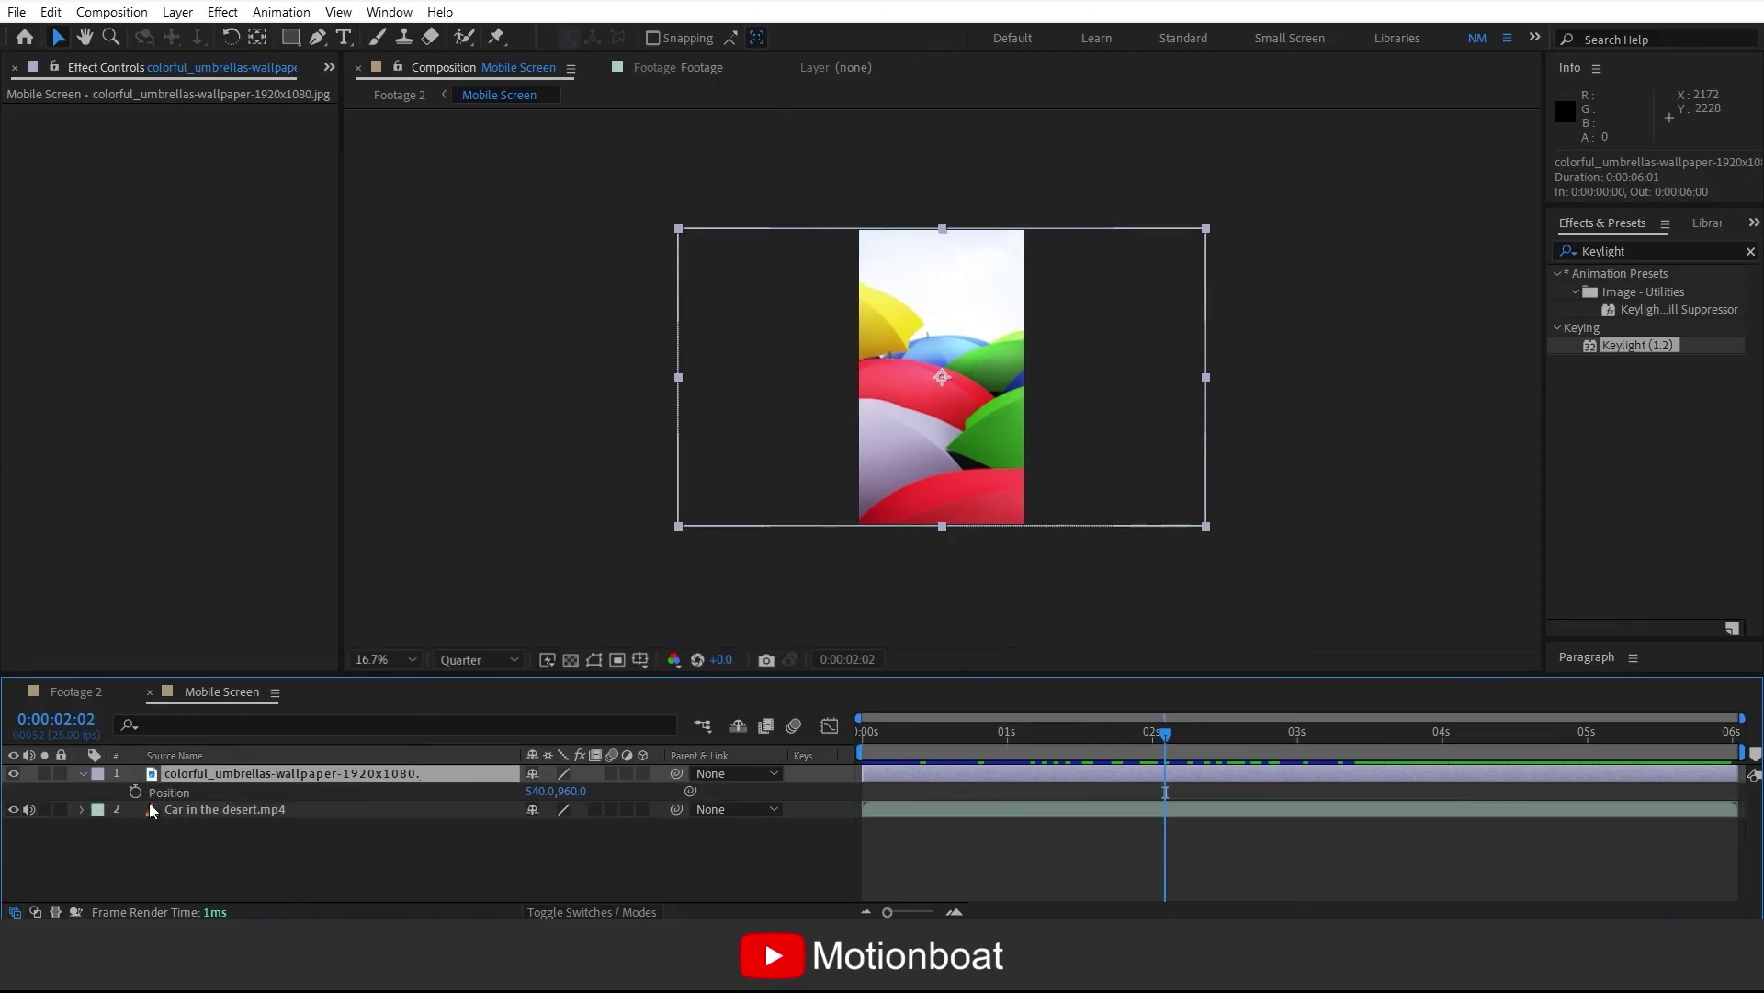
{"action": "left_click", "coordinate": [135, 792]}
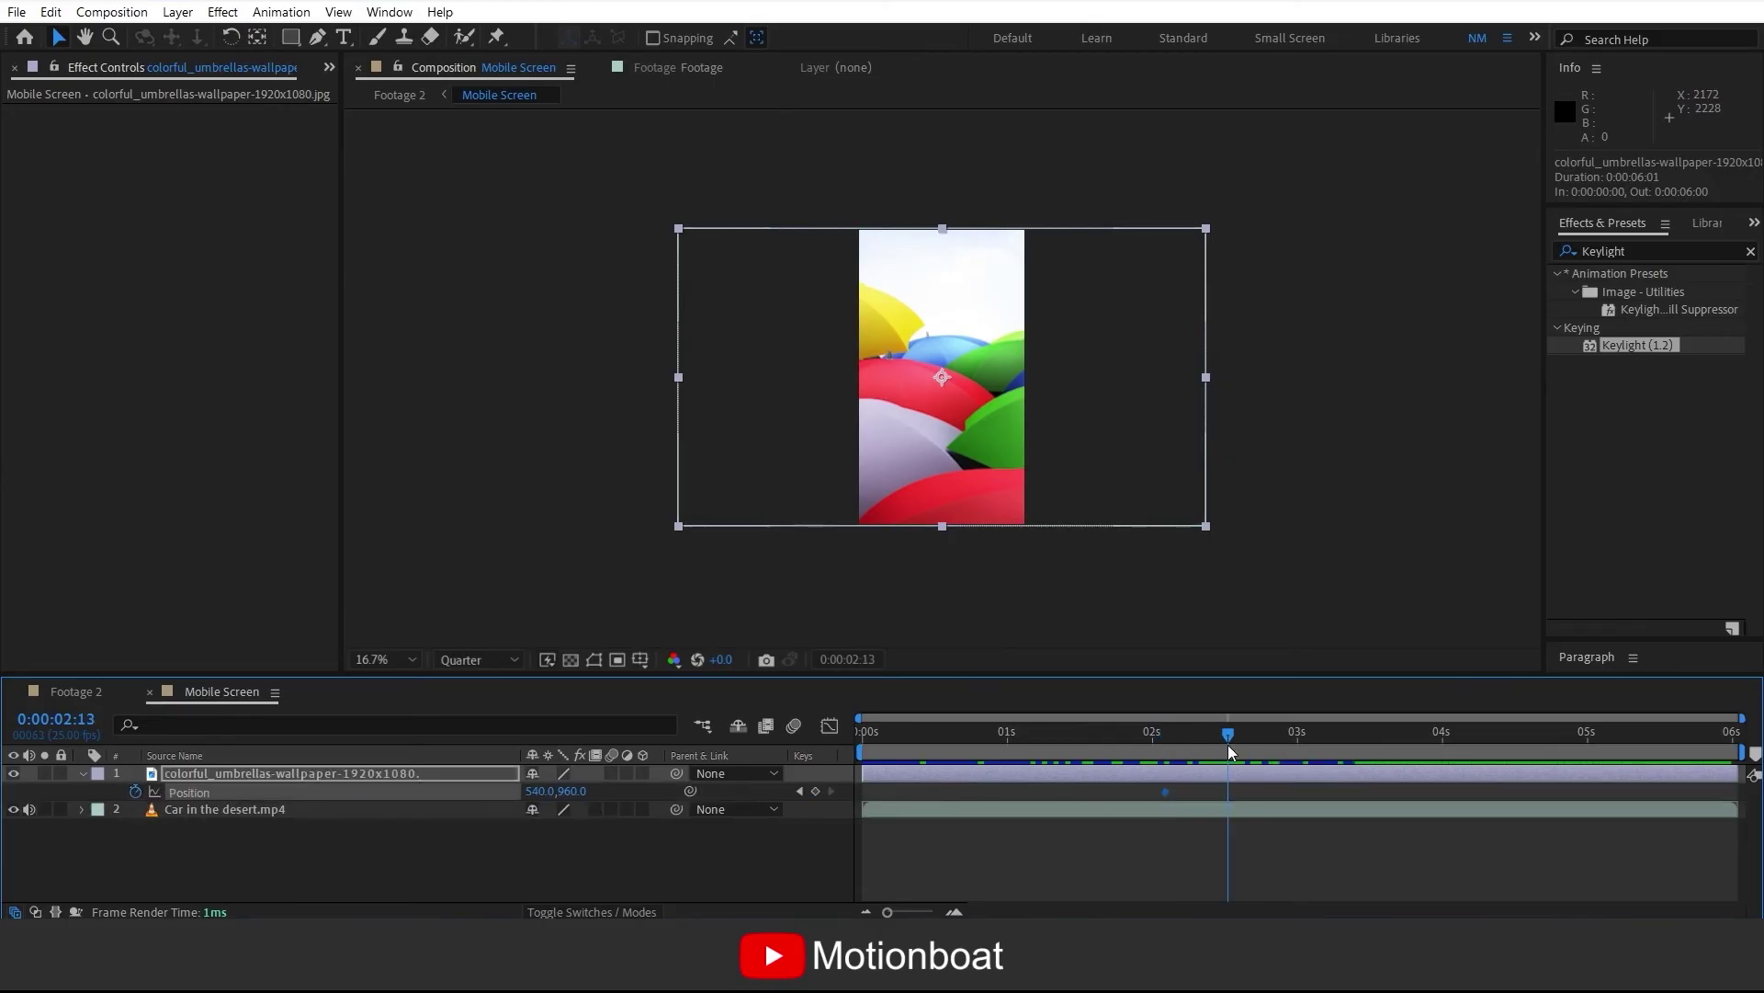
{"action": "left_click_drag", "start_coordinate": [570, 791], "coordinate": [48, 761]}
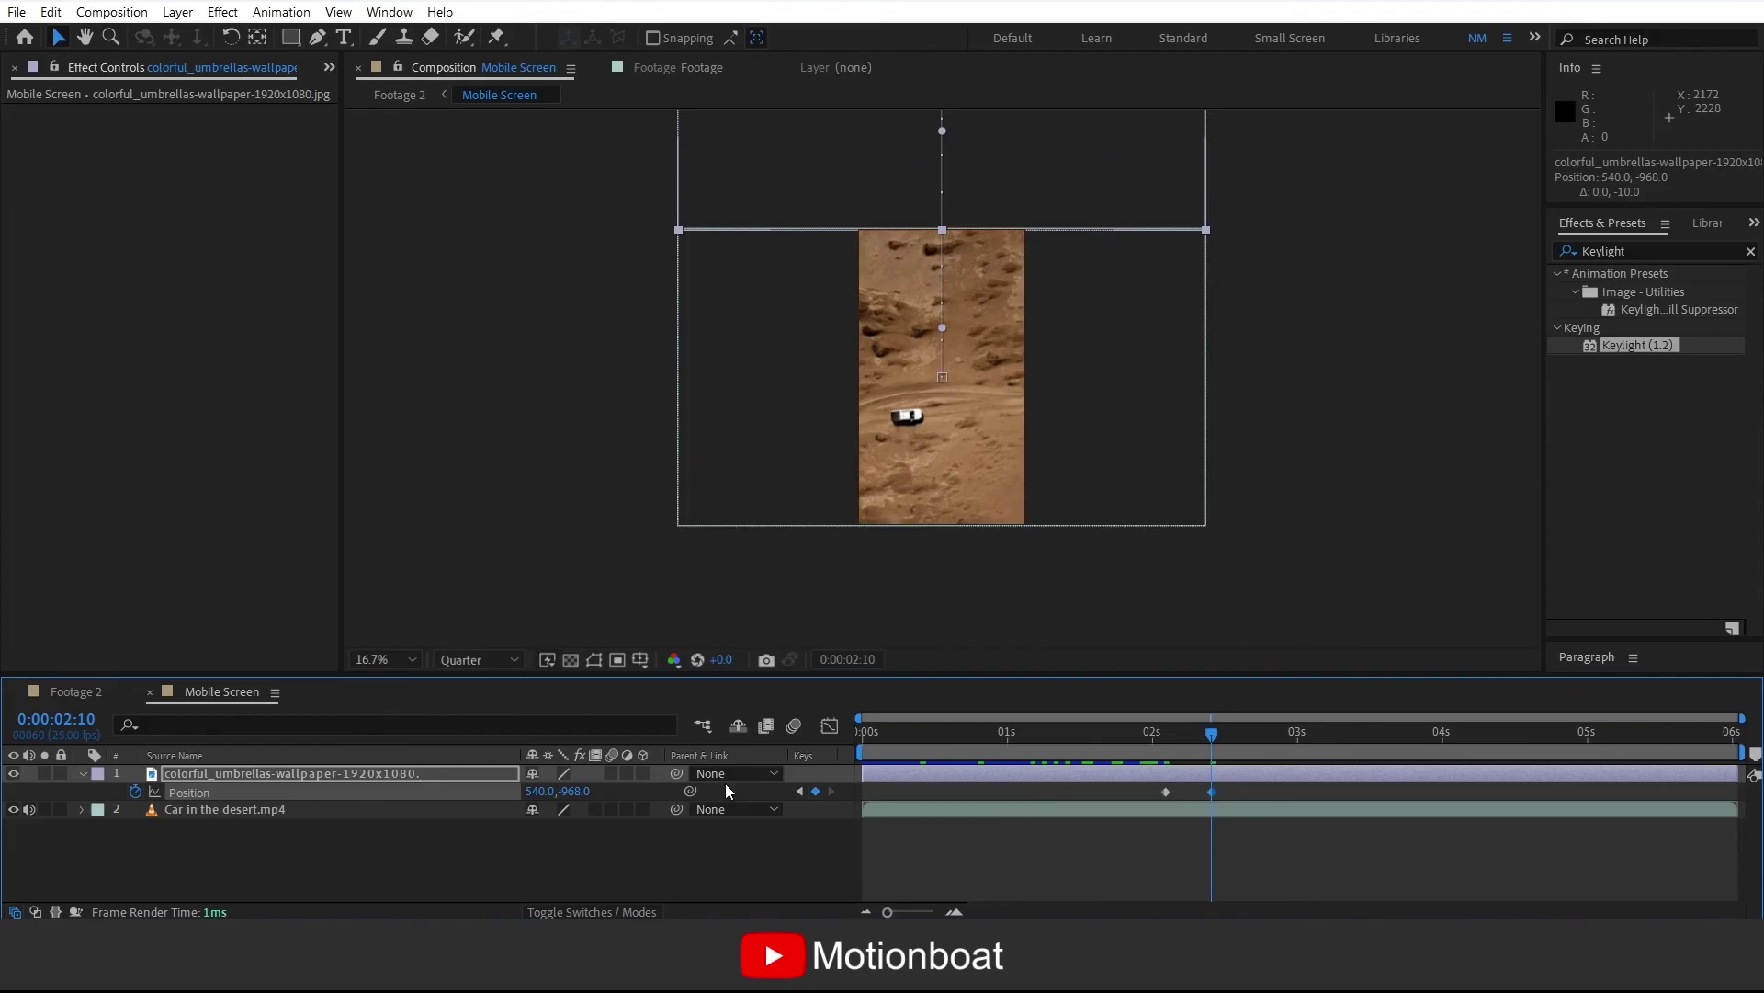
{"action": "left_click_drag", "start_coordinate": [680, 779], "coordinate": [680, 776]}
- Apply Easy Ease to both position keyframes of the umbrella layer, undoing the accidental shift of the layer in time
{"action": "left_click", "coordinate": [1165, 733]}
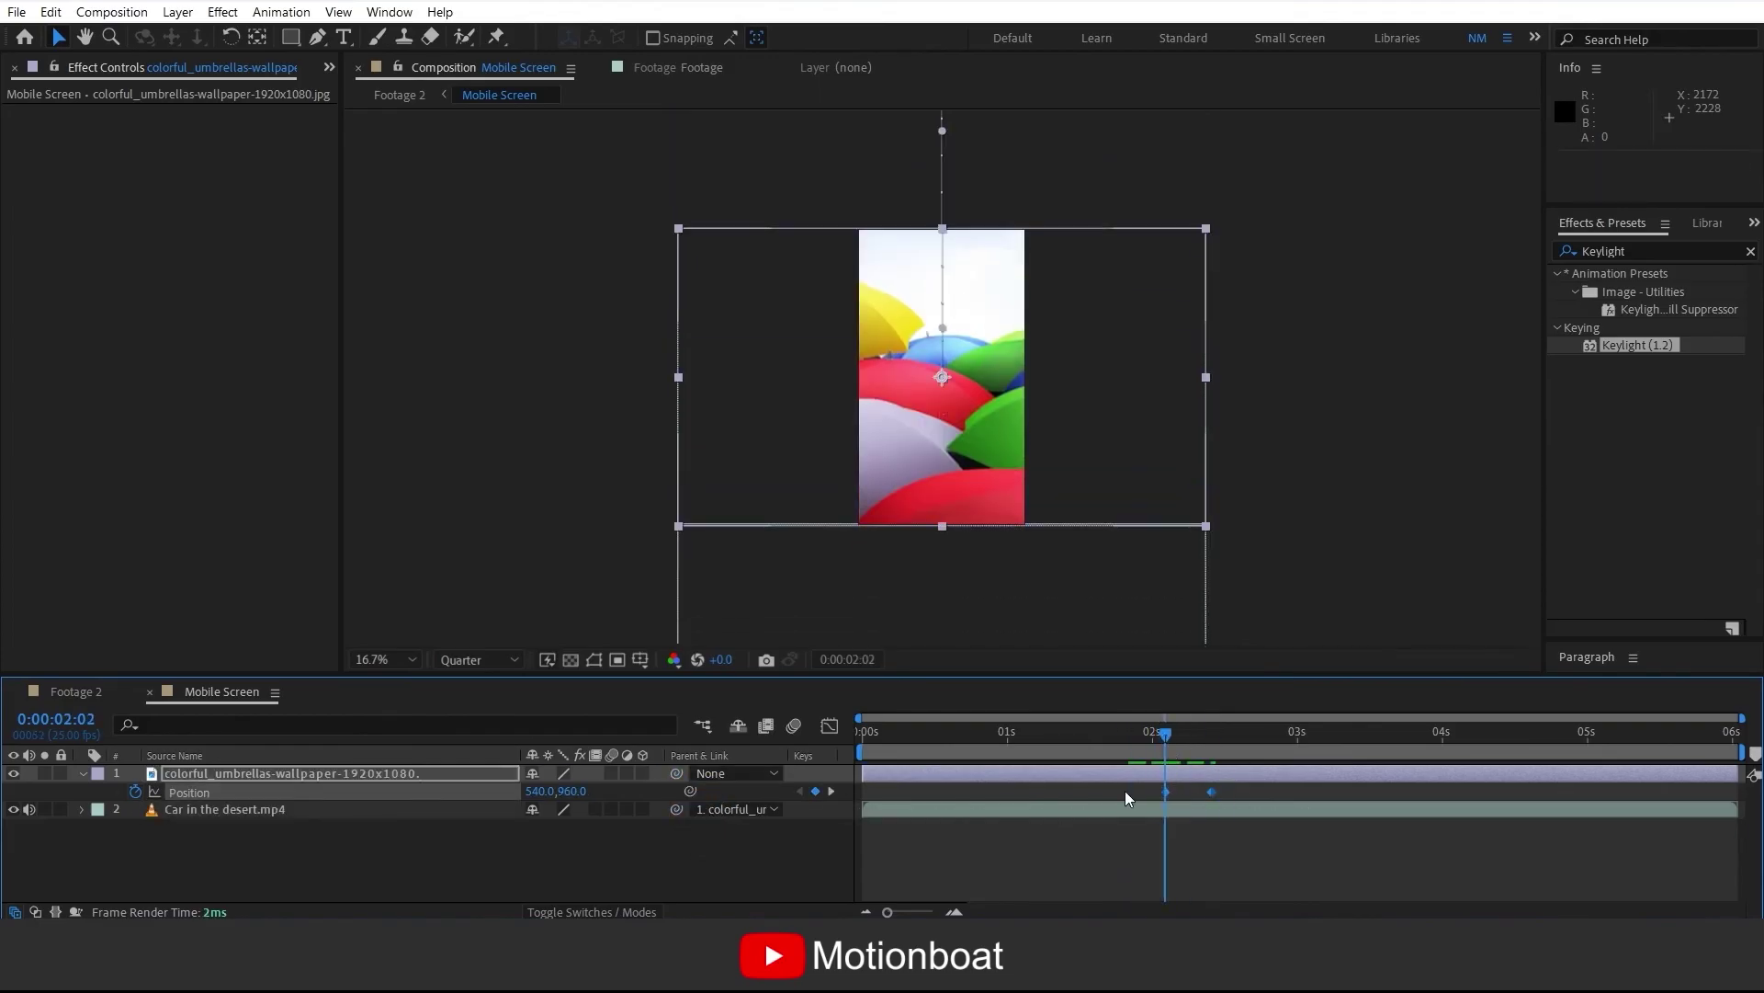
{"action": "right_click", "coordinate": [1210, 792]}
{"action": "mouse_move", "coordinate": [1338, 775]}
{"action": "left_click", "coordinate": [957, 654]}
{"action": "key", "text": "shift+F3"}
- Raise the ease influence to 100% in the umbrella layer's position speed graph for a fast start and slow finish, and preview it
{"action": "key", "text": "shift+F3"}
{"action": "left_click_drag", "start_coordinate": [1269, 775], "coordinate": [1224, 796]}
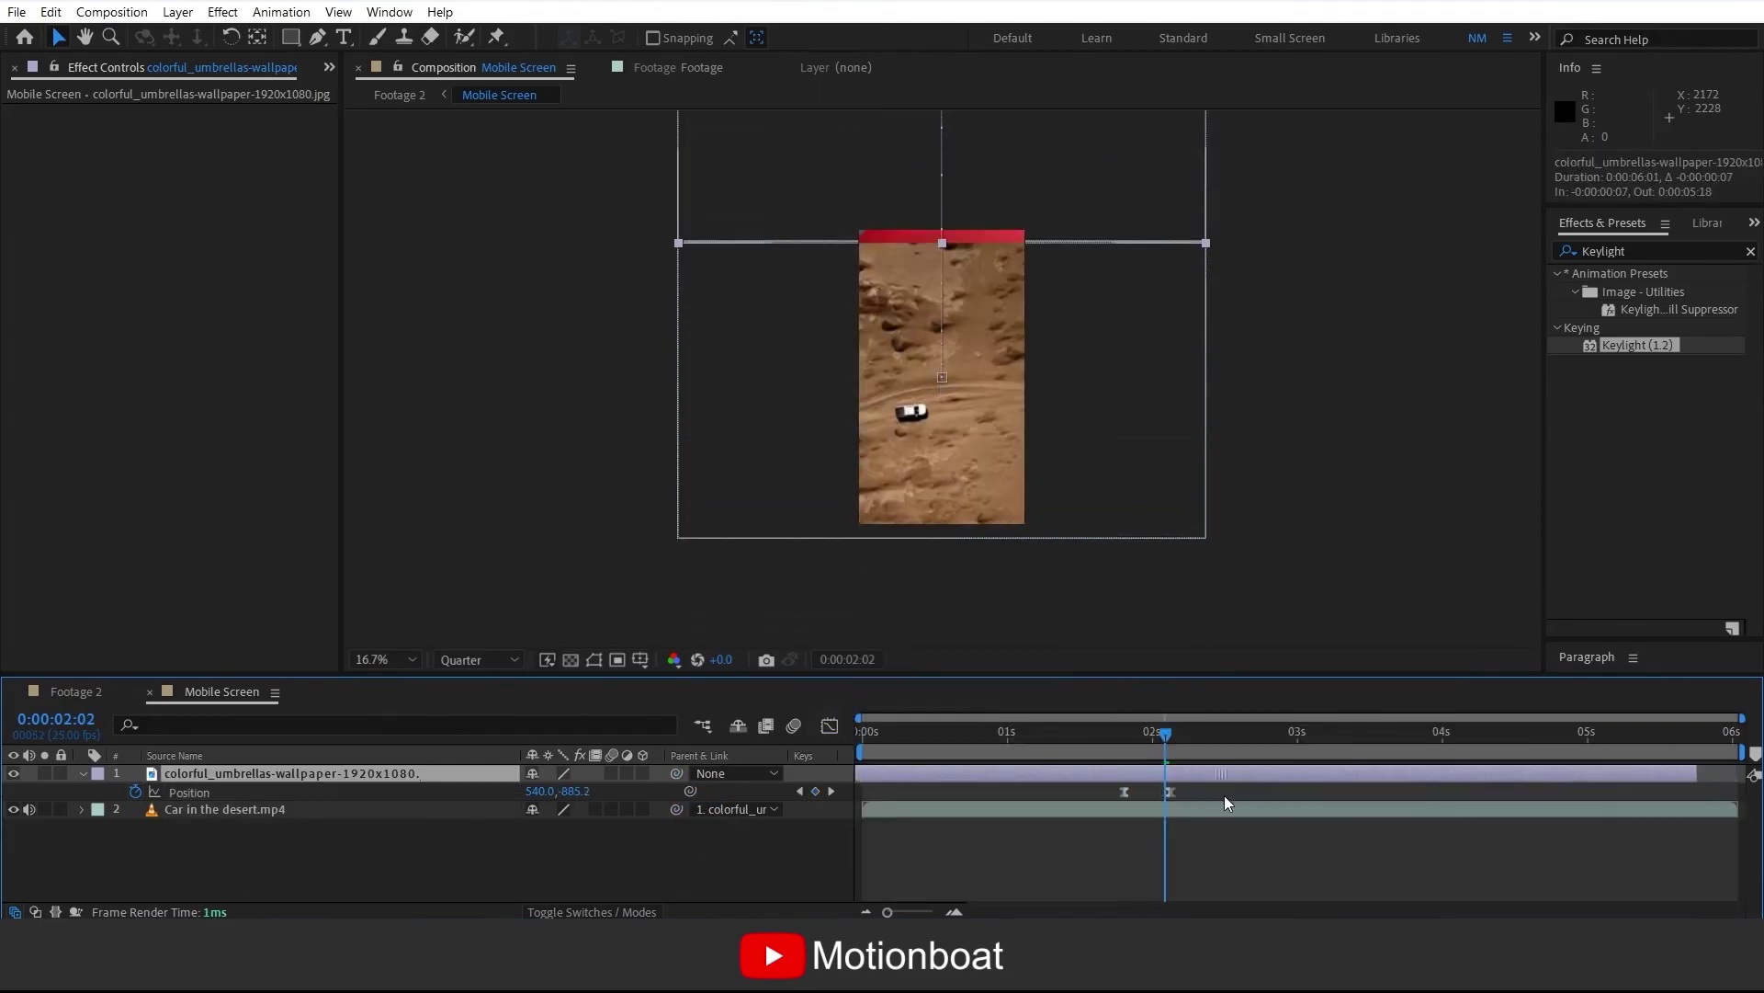
{"action": "key", "text": "ctrl+z"}
{"action": "left_click", "coordinate": [1238, 794]}
{"action": "key", "text": "shift+F3"}
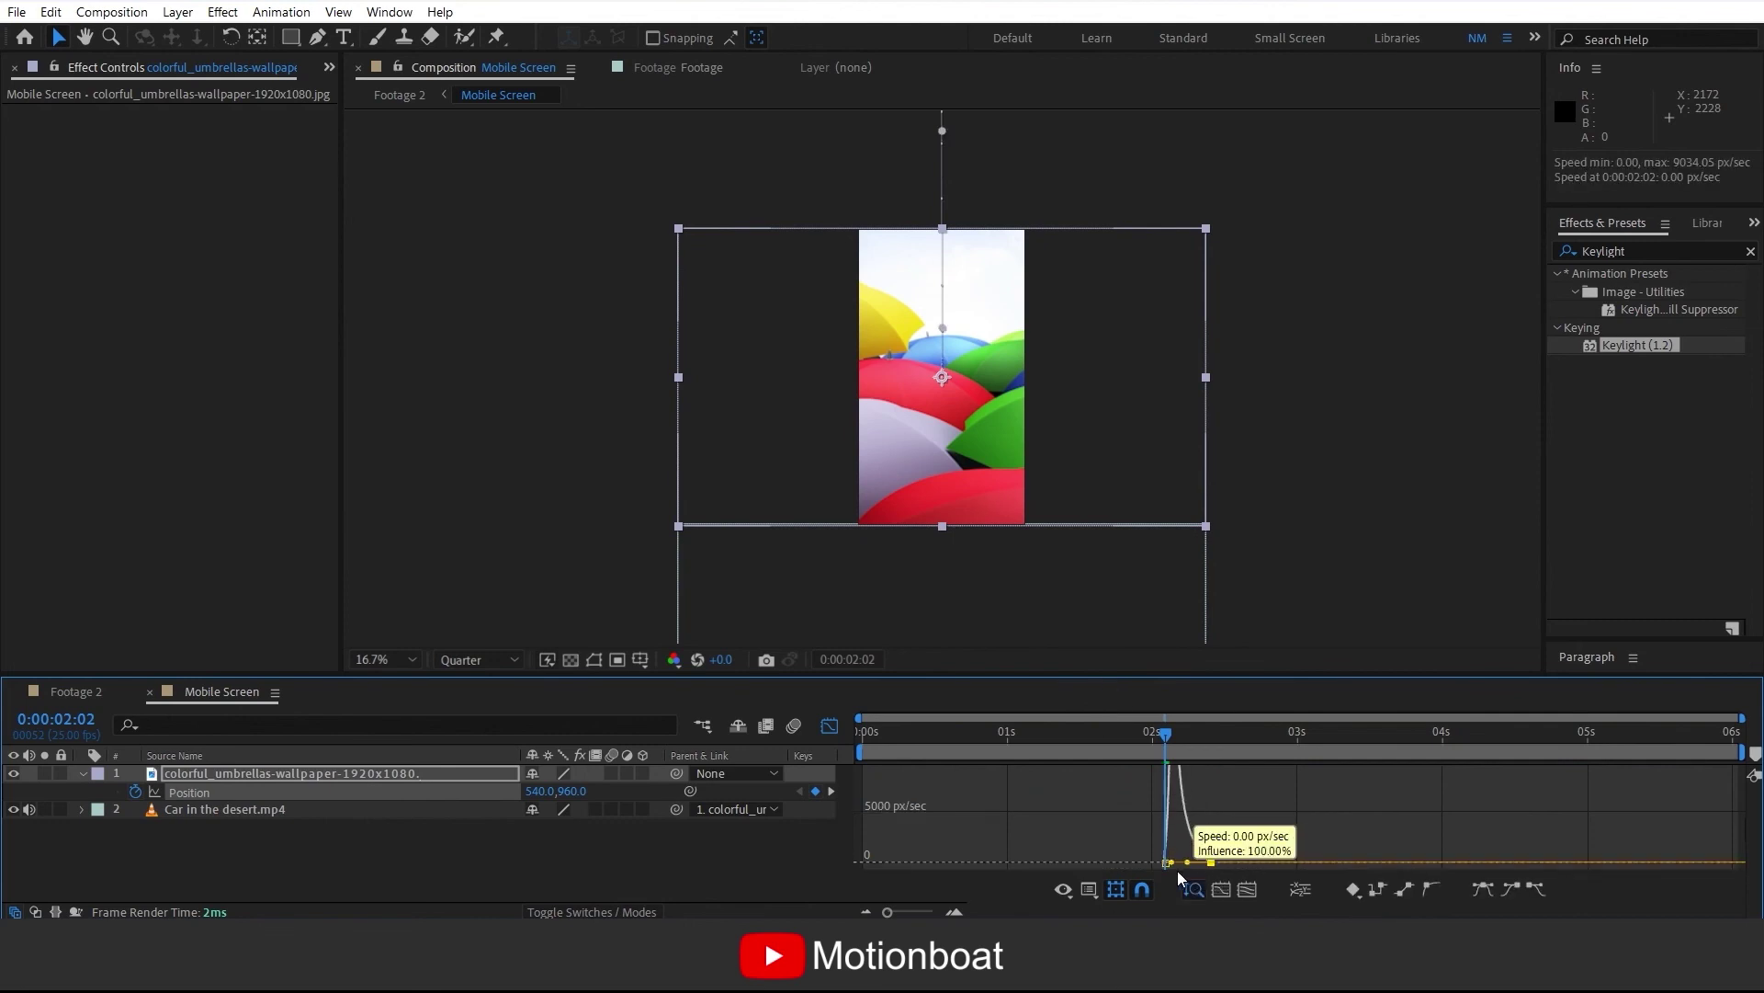
{"action": "left_click_drag", "start_coordinate": [1177, 870], "coordinate": [1172, 868]}
{"action": "key", "text": "space"}
- Lengthen the slide by moving the second position keyframe to about 0:00:02:20, and preview the motion
{"action": "key", "text": "space"}
{"action": "left_click", "coordinate": [829, 726]}
{"action": "left_click_drag", "start_coordinate": [1211, 792], "coordinate": [1268, 798]}
{"action": "left_click", "coordinate": [1165, 734]}
- Play back the Footage 2 composition and check the screen slide's timing against the thumb movement in the Mobile Screen composition
{"action": "key", "text": "space"}
{"action": "key", "text": "space"}
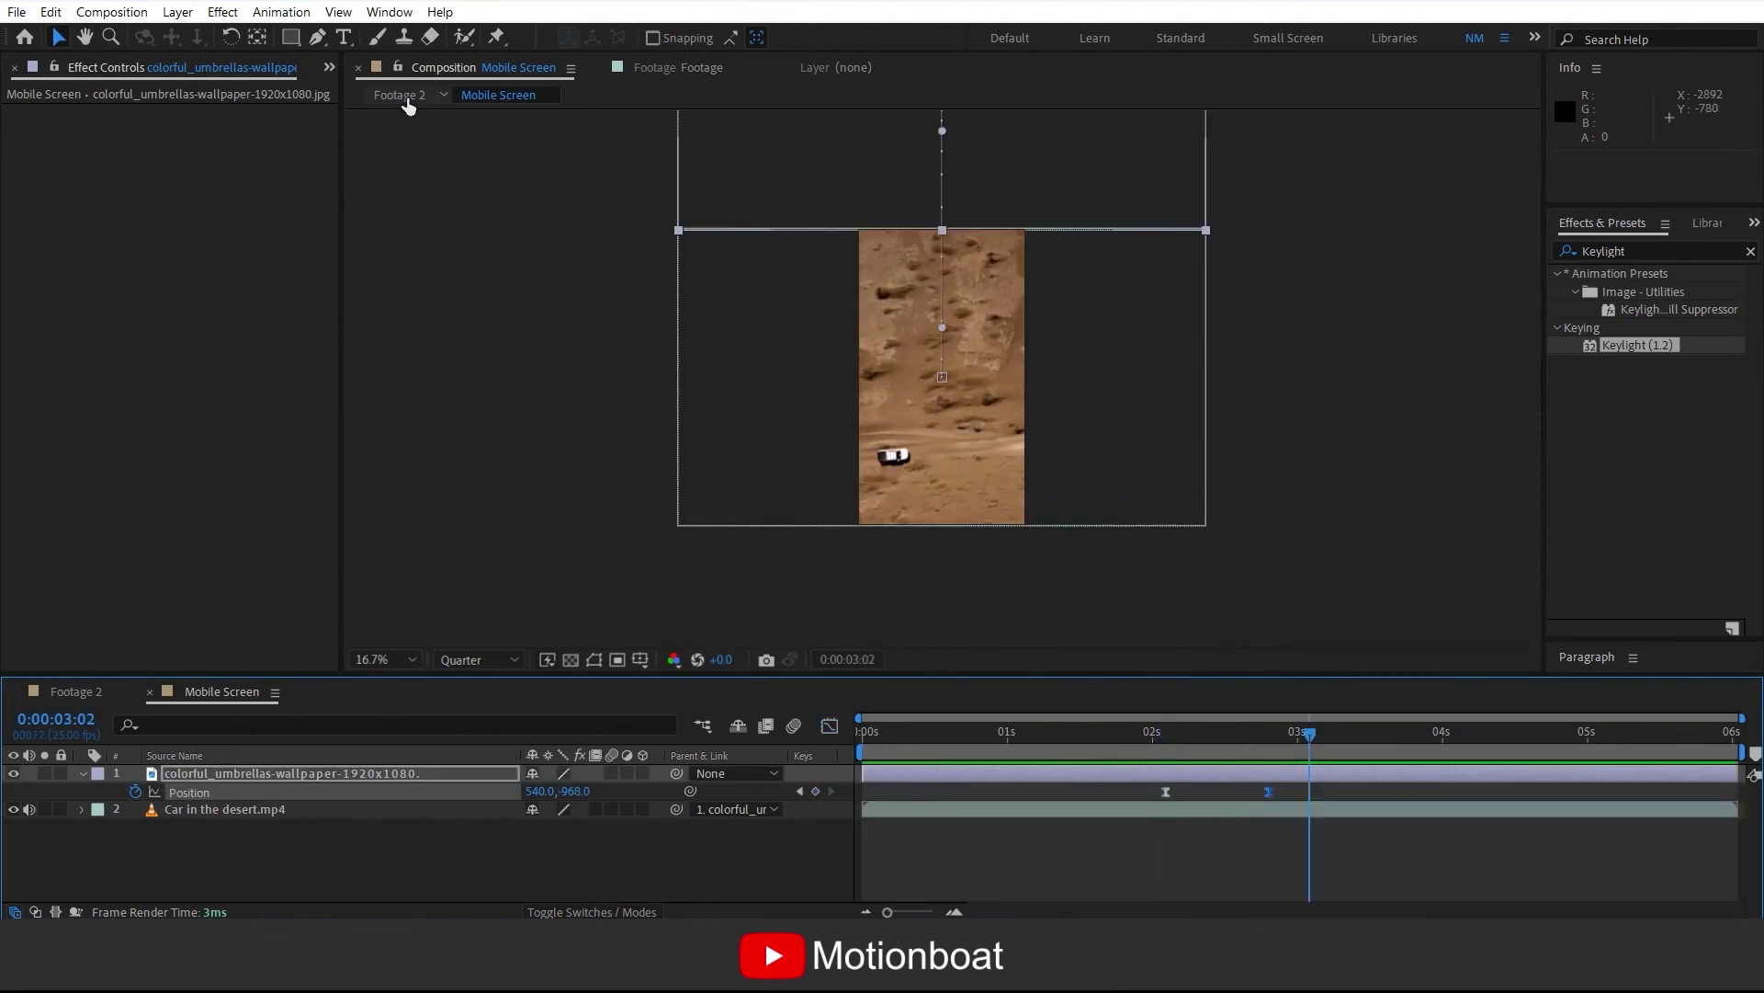
{"action": "left_click", "coordinate": [407, 100]}
{"action": "left_click_drag", "start_coordinate": [1312, 740], "coordinate": [1187, 773]}
{"action": "key", "text": "space"}
{"action": "double_click", "coordinate": [1203, 808]}
{"action": "left_click", "coordinate": [1274, 838]}
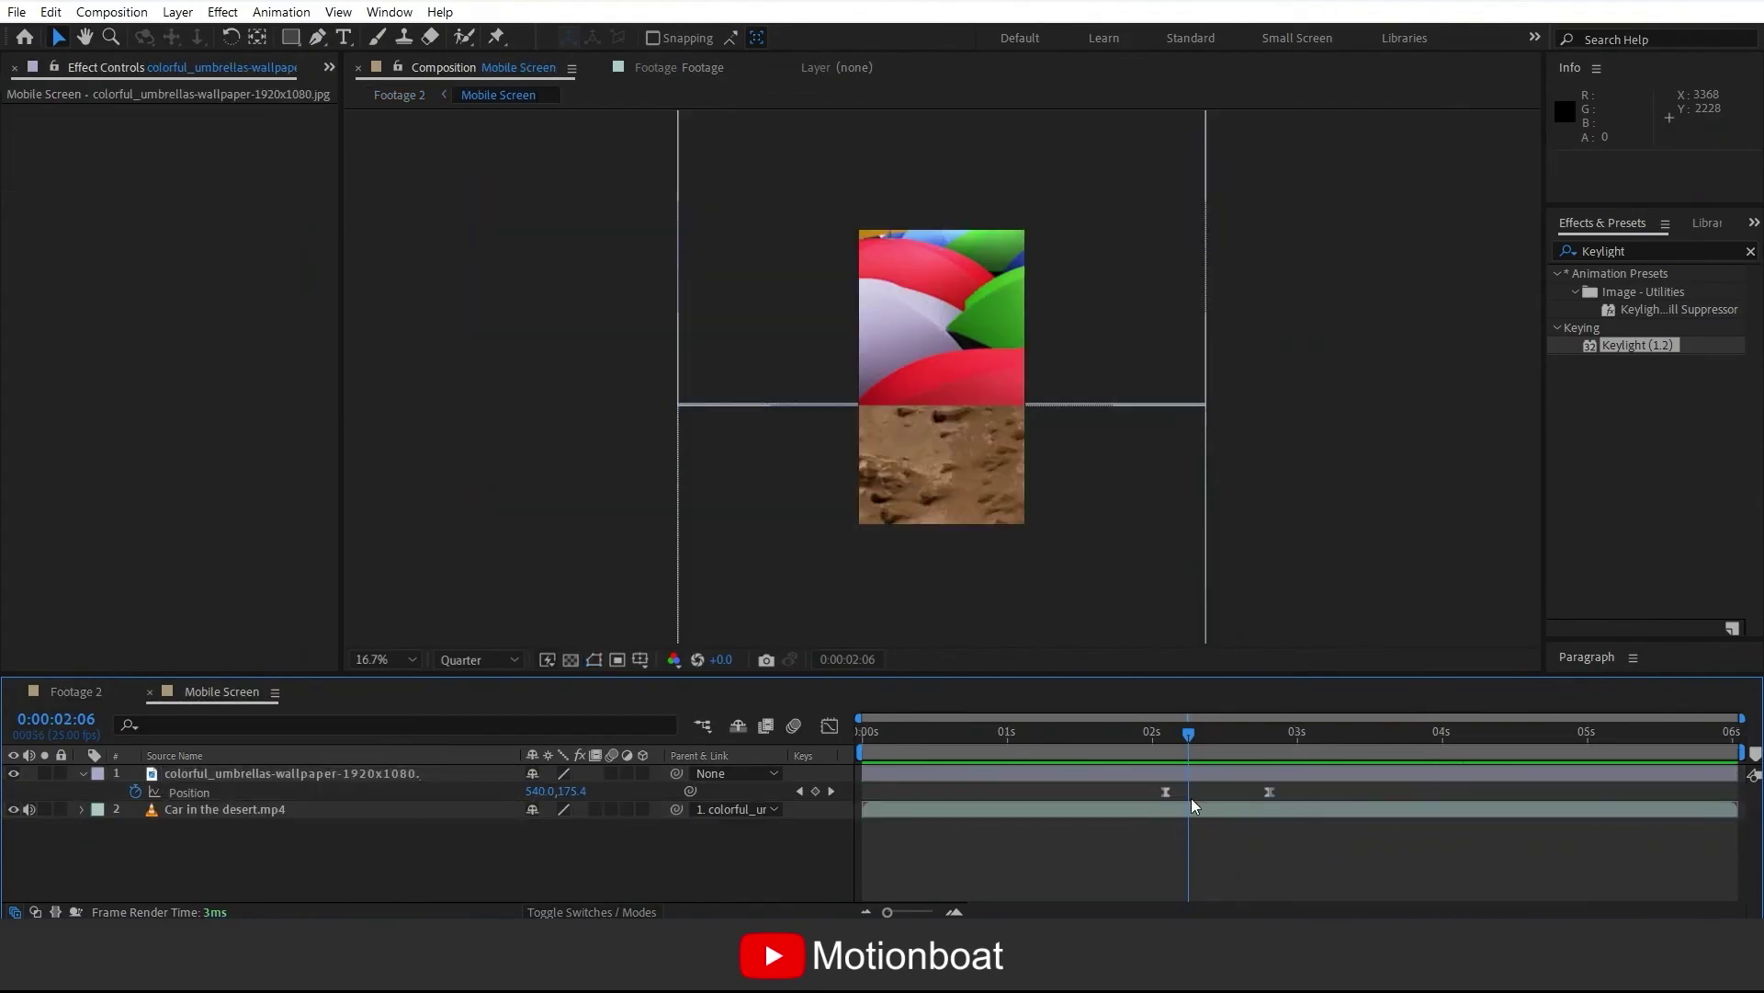
{"action": "left_click", "coordinate": [1191, 798]}
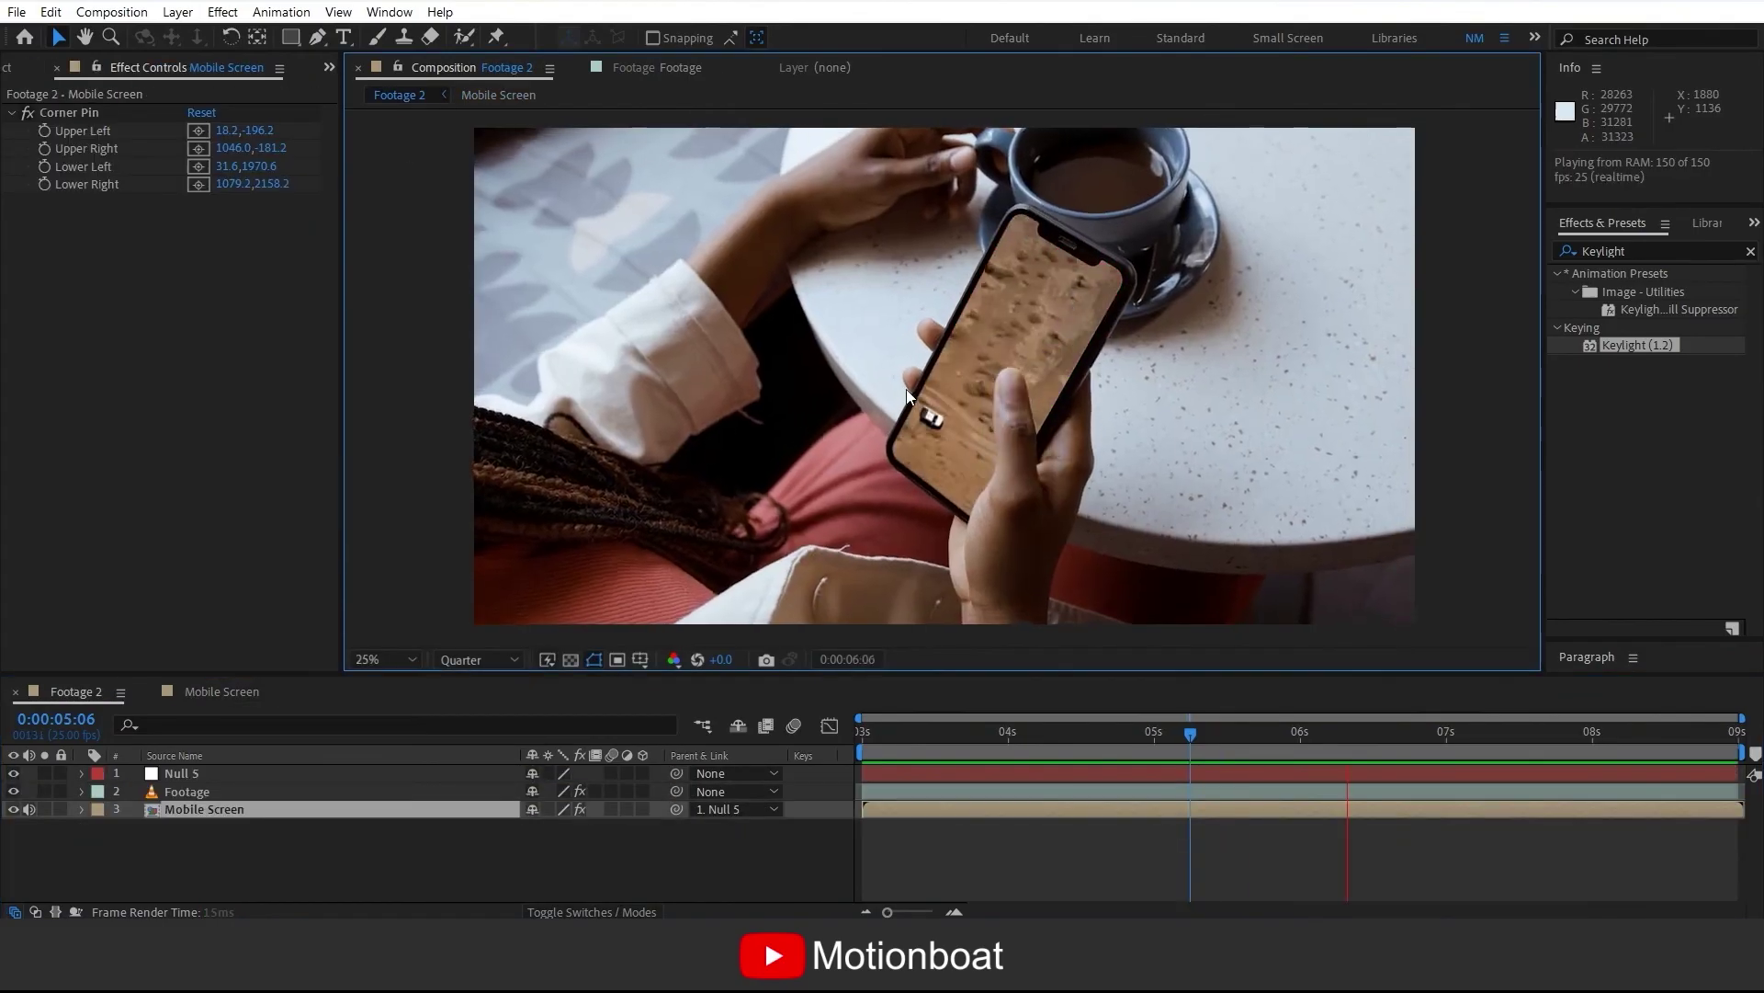